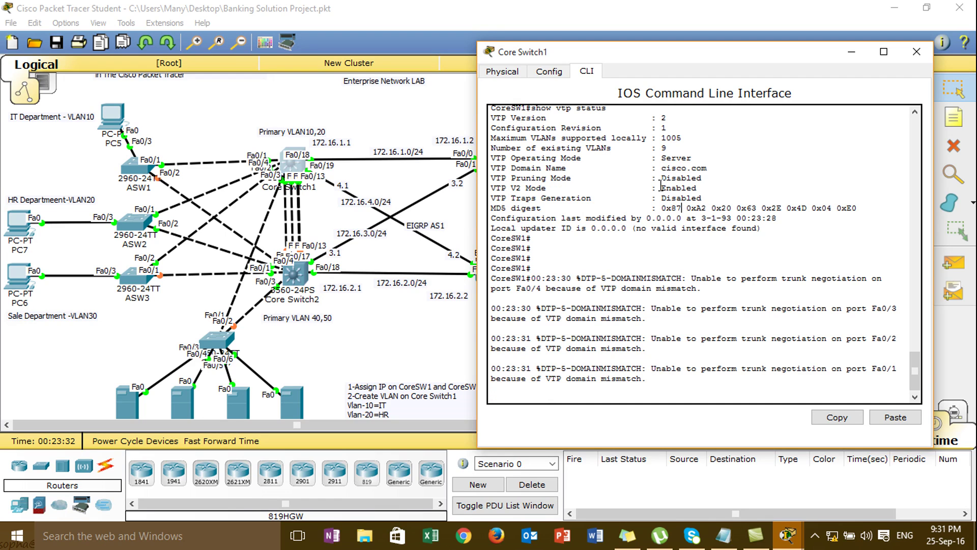
Review the VTP pruning mode and V2 mode entries in Core Switch1's VTP status output
left_click_drag(660, 168, 714, 164)
left_click_drag(657, 187, 699, 192)
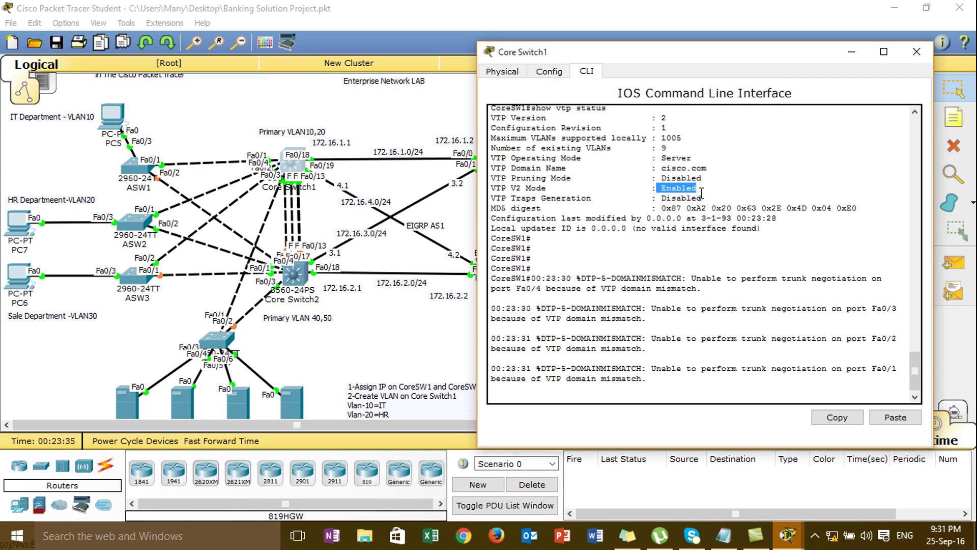
left_click(702, 193)
key("Return")
key("Return")
key("Return")
key("Return")
key("Return")
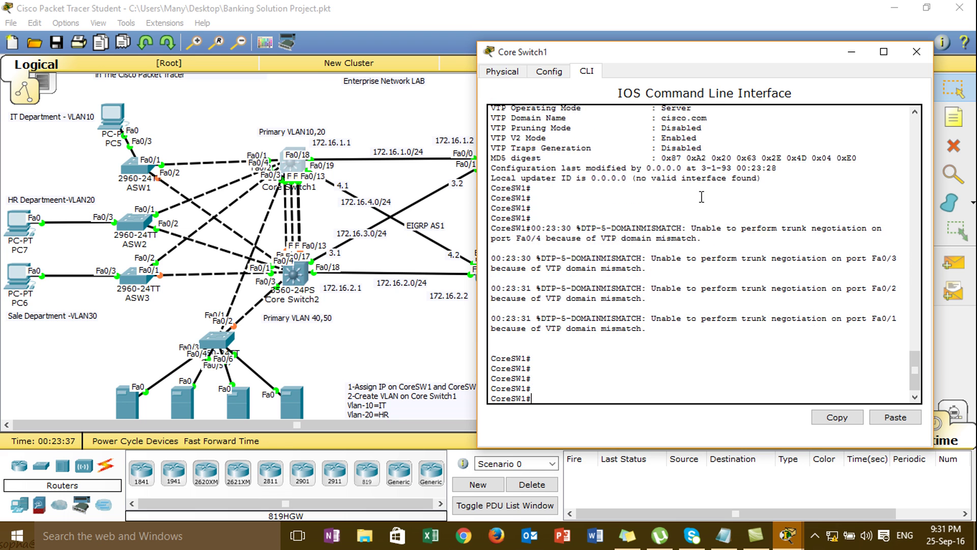
key("Return")
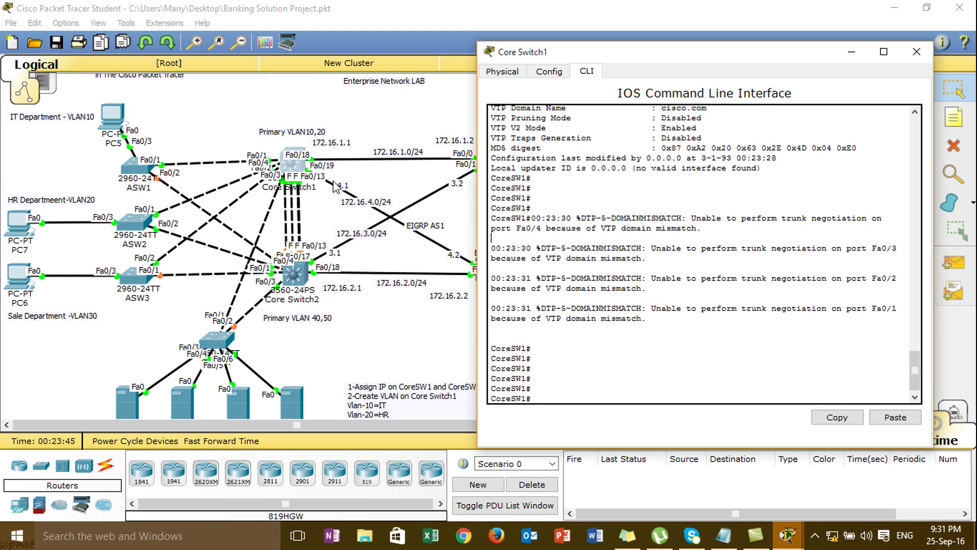
left_click(298, 163)
mouse_move(298, 163)
left_mouse_down()
mouse_move(302, 138)
mouse_move(299, 162)
left_mouse_up()
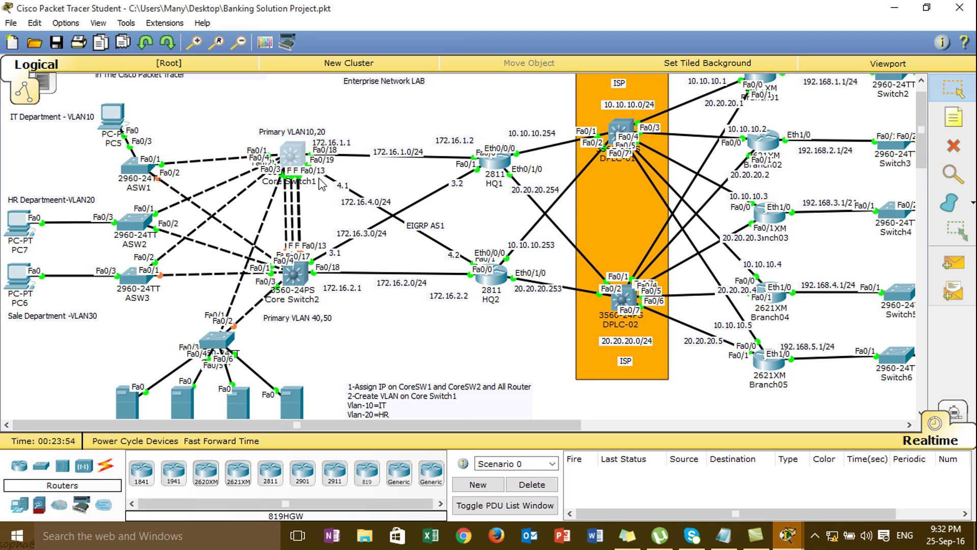
left_click_drag(298, 160, 301, 158)
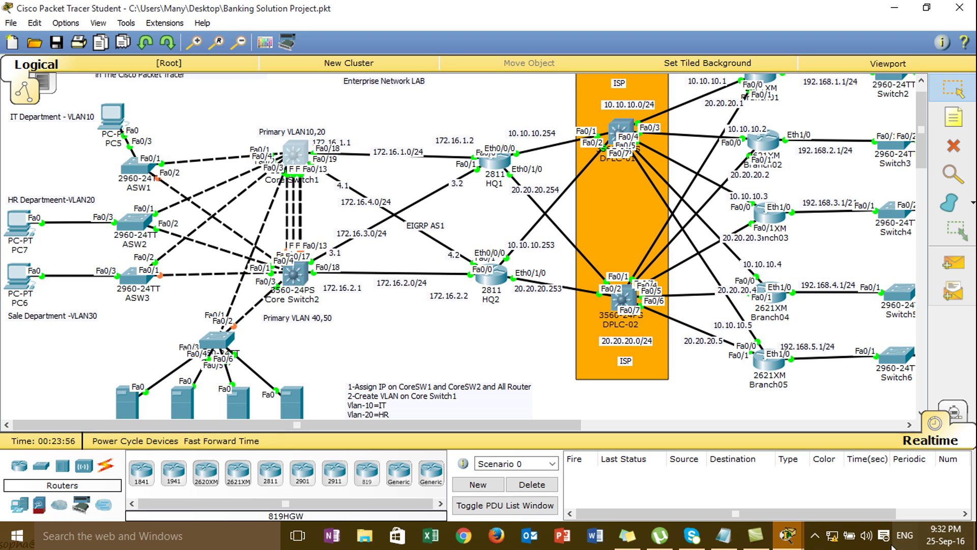
left_click(815, 535)
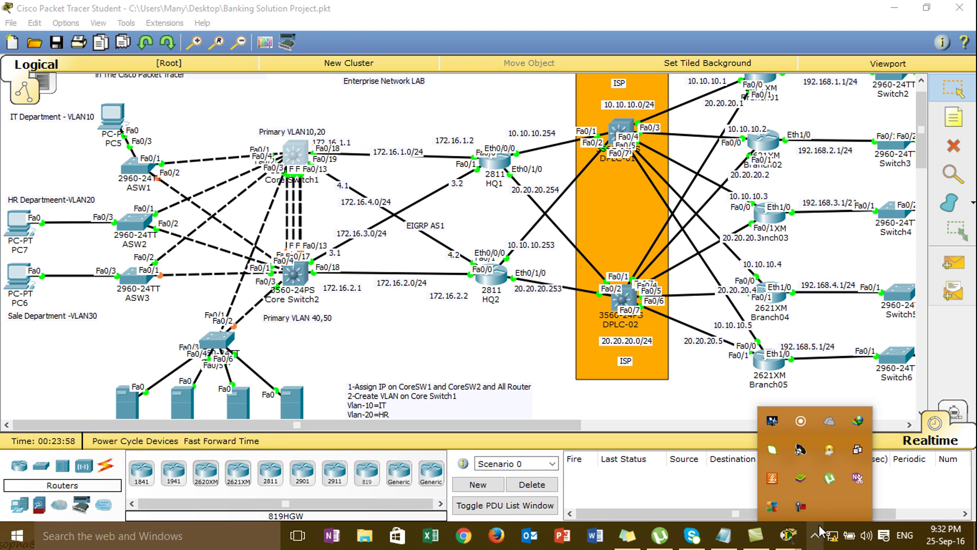
left_click(801, 507)
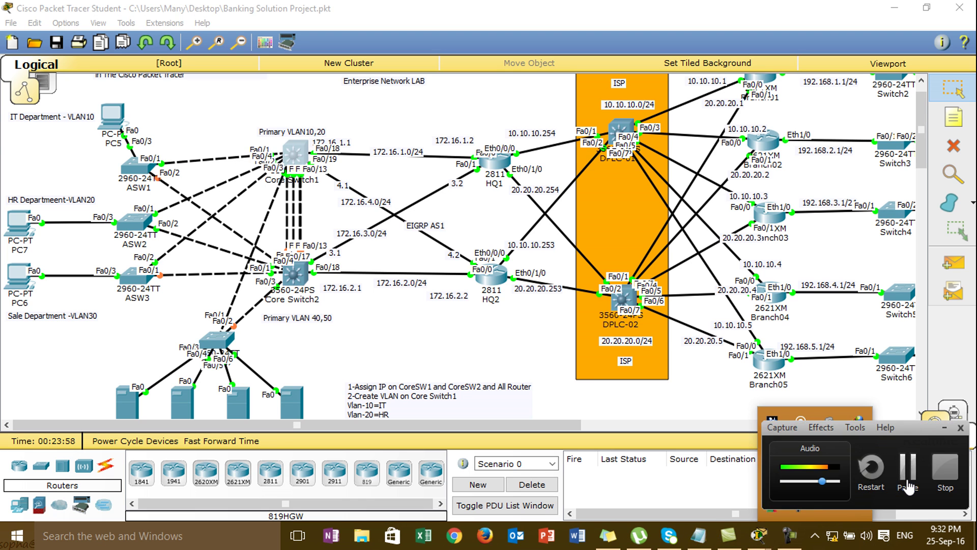
left_click(904, 487)
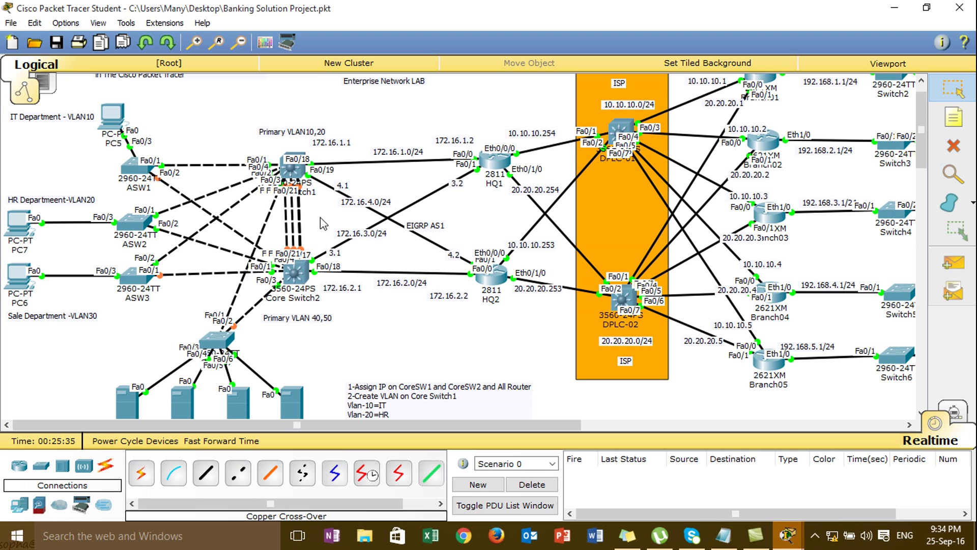
Open Core Switch1's command line and enter global configuration mode
left_click(297, 177)
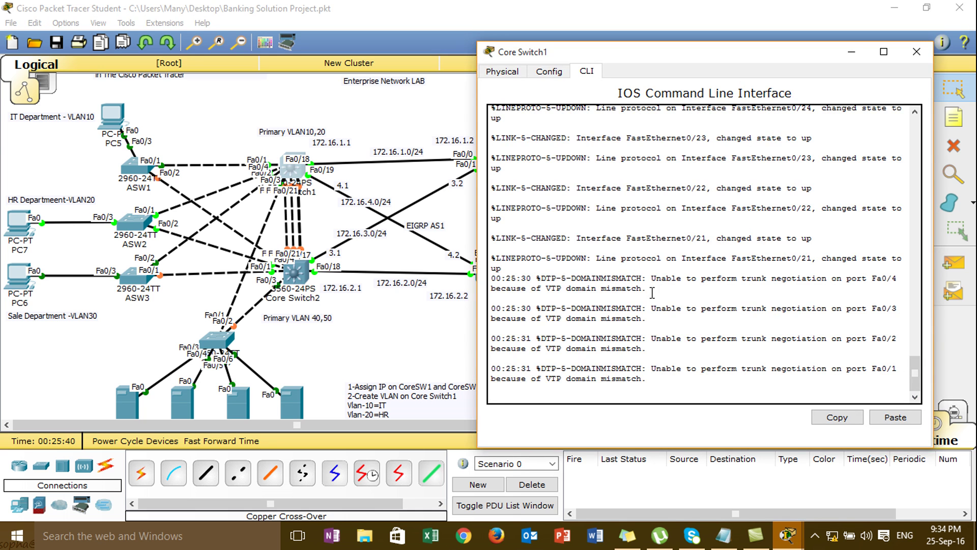
key("Return")
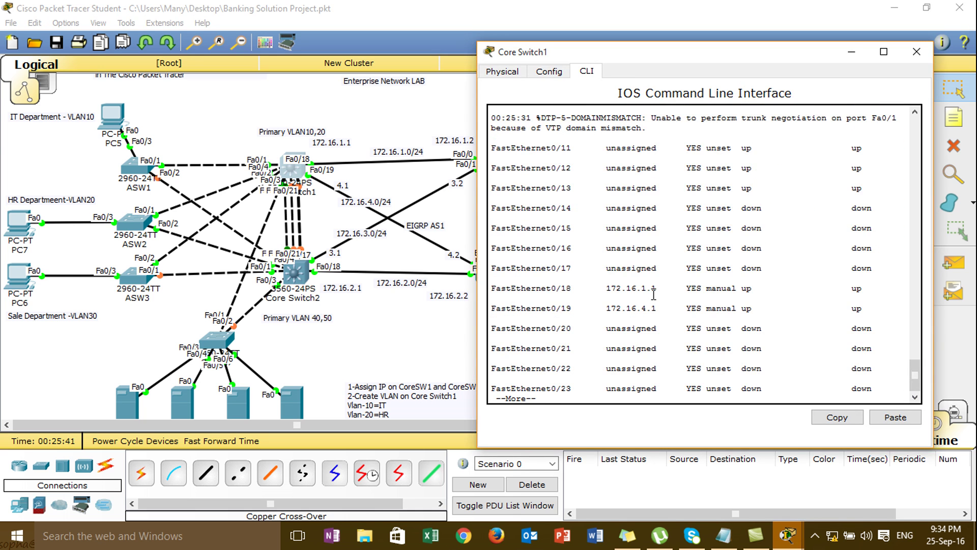
key("space")
type("conf")
key("Tab")
type("t")
key("Tab")
key("Return")
Enter interface range configuration for ports f0/21-24 on Core Switch1
type("int")
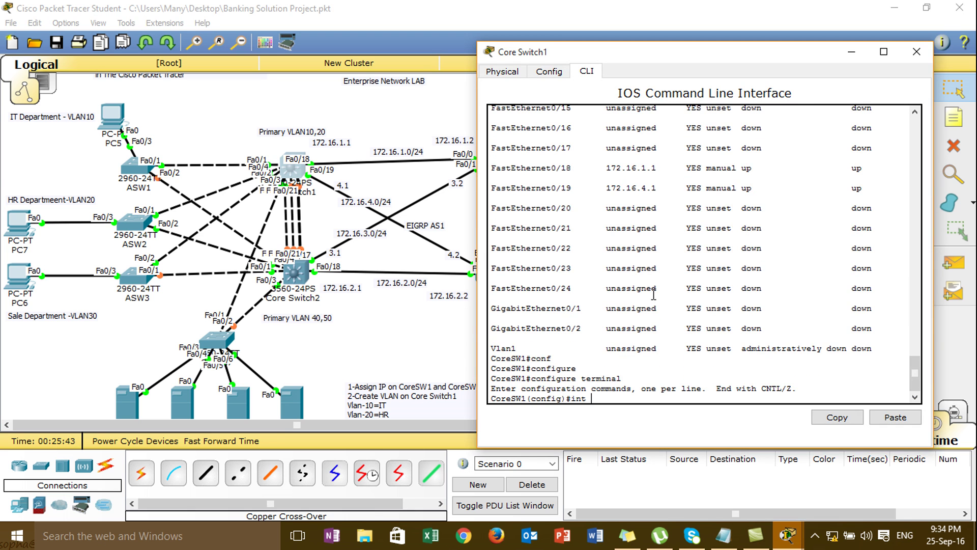
type(" ran")
key("Tab")
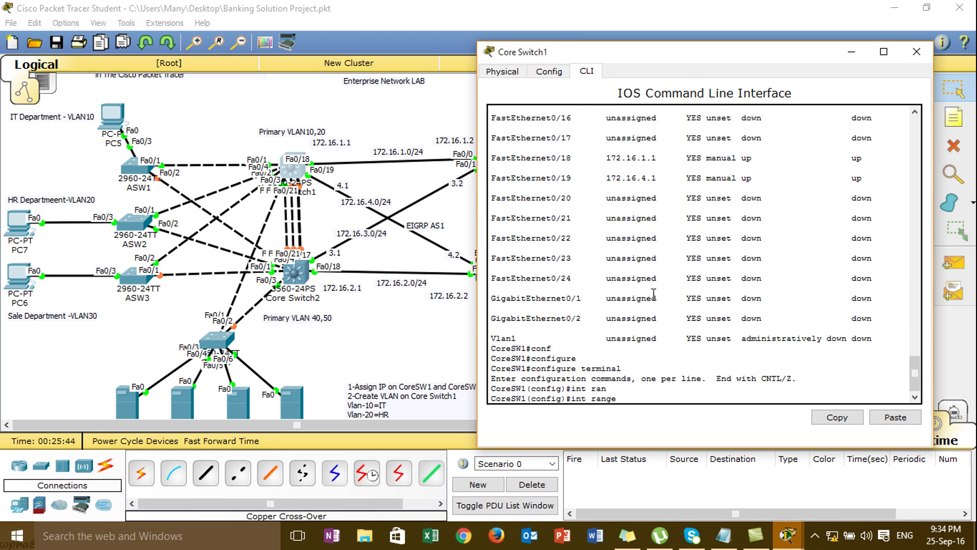
type("f0/21-24")
key("Return")
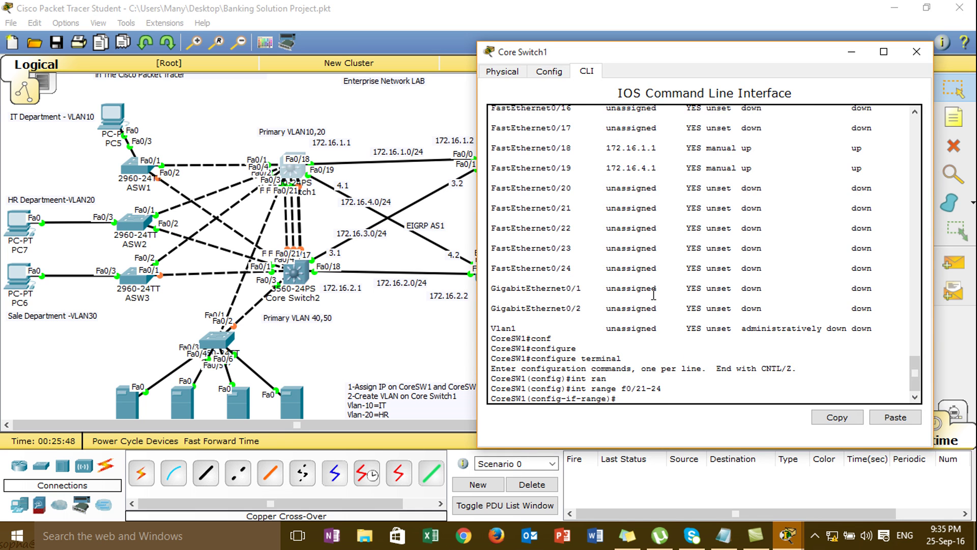
Set the trunk encapsulation of Core Switch1's f0/21-24 range to dot1q
type("sw")
key("Tab")
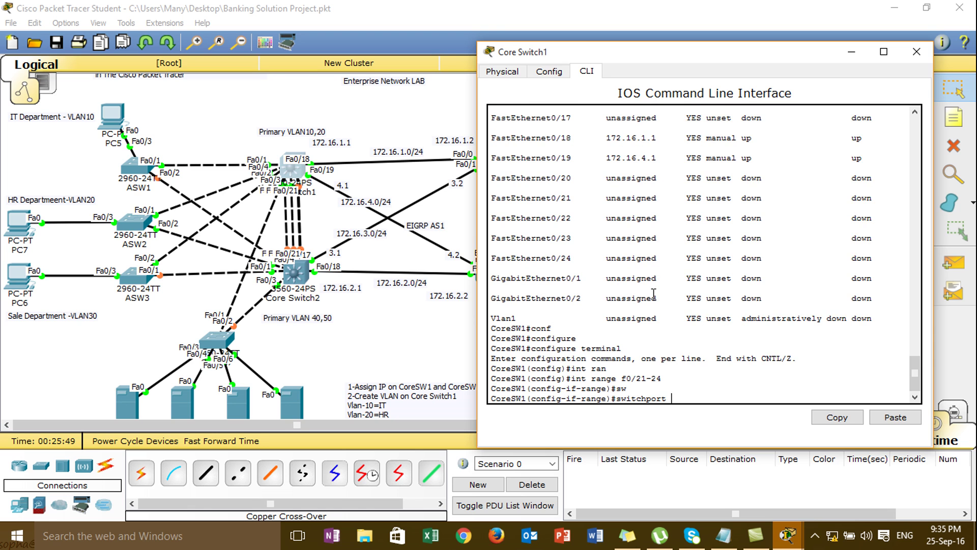
type("tr")
key("Tab")
type("en")
key("Tab")
type("d")
key("Tab")
key("Return")
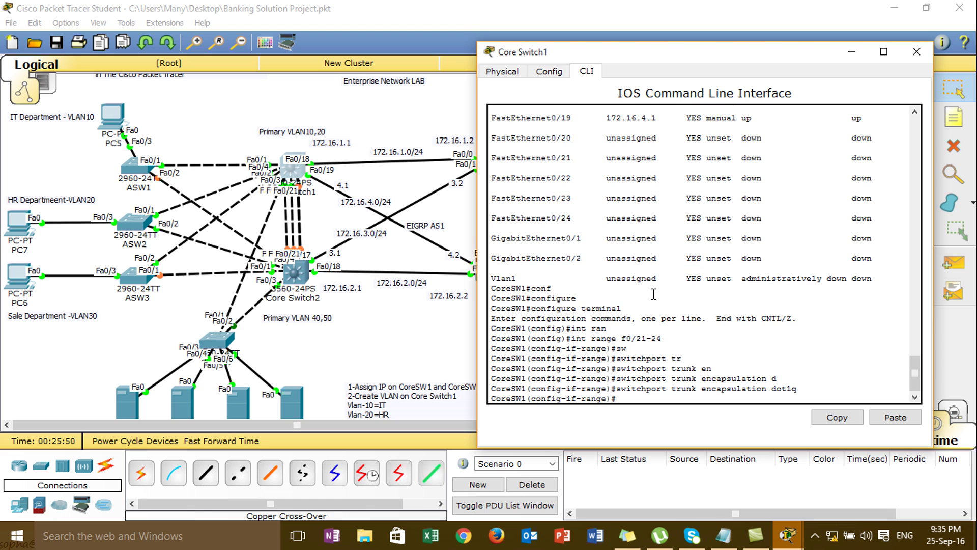
Set the switchport mode of Core Switch1's f0/21-24 range to trunk
type("sw")
key("Tab")
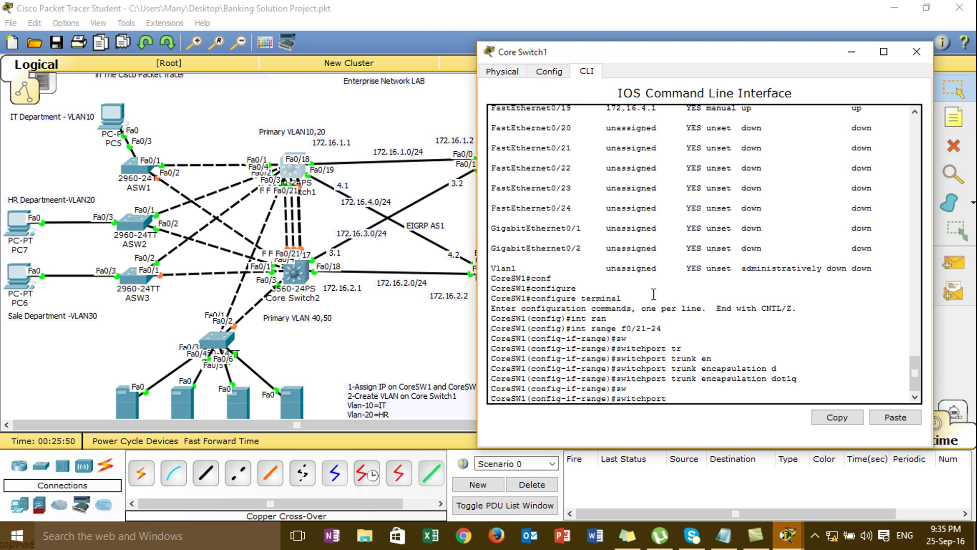
type("m")
key("Tab")
type("tr")
key("Tab")
key("Return")
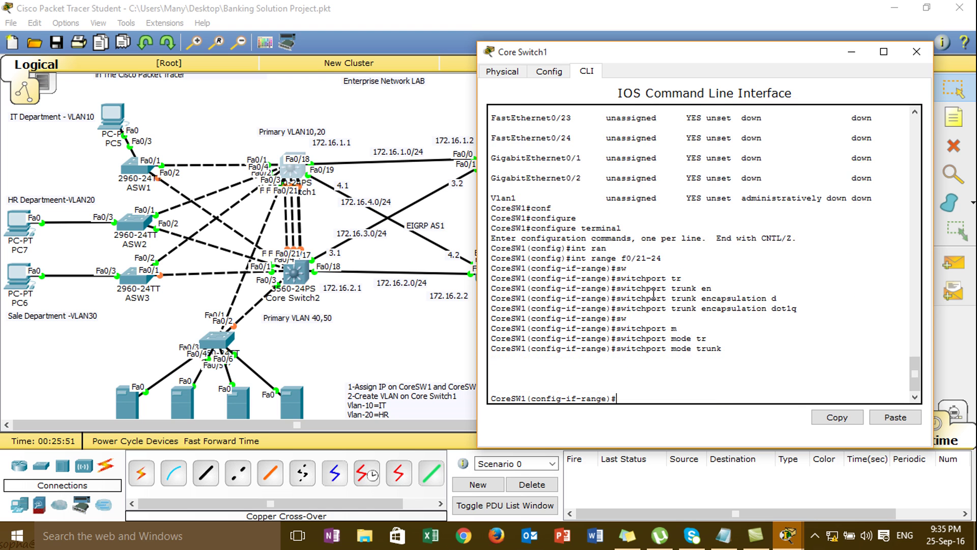
key("Return")
key("Return")
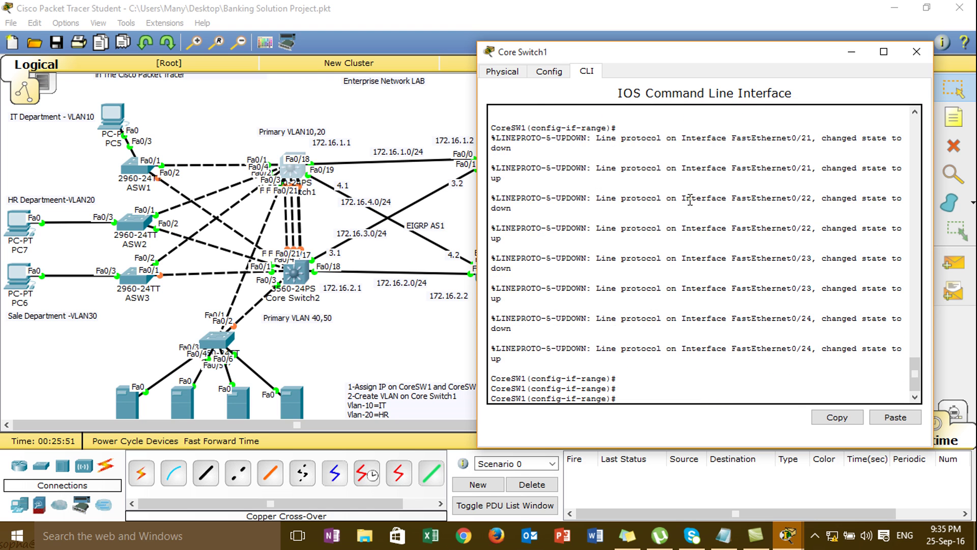
End the configuration session on Core Switch1 and return to privileged EXEC mode
left_click(924, 58)
key("Return")
key("Return")
type("end")
key("Return")
Run show interfaces trunk on Core Switch1, inspect the VLANs allowed on the trunks, and put its window away
type("show ")
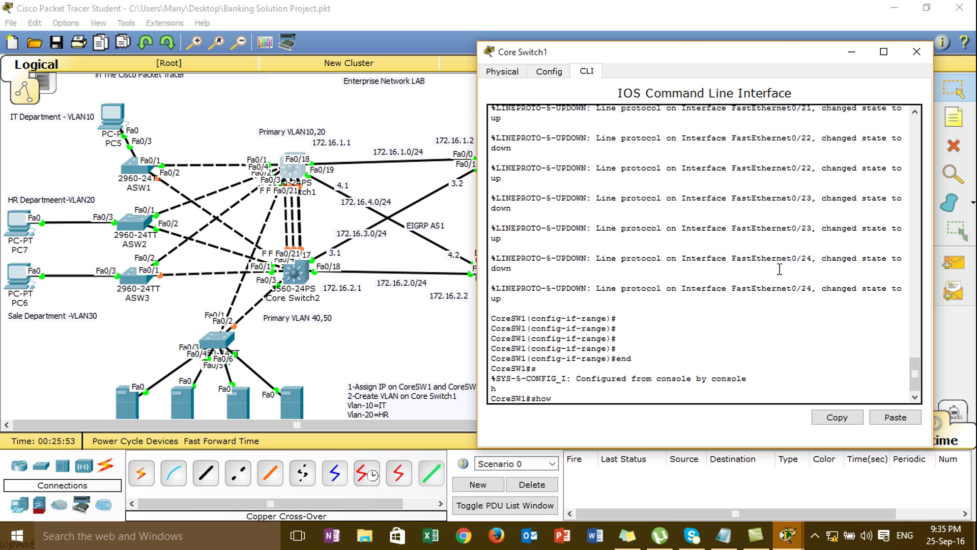
type("in")
key("Tab")
type("trn")
key("Tab")
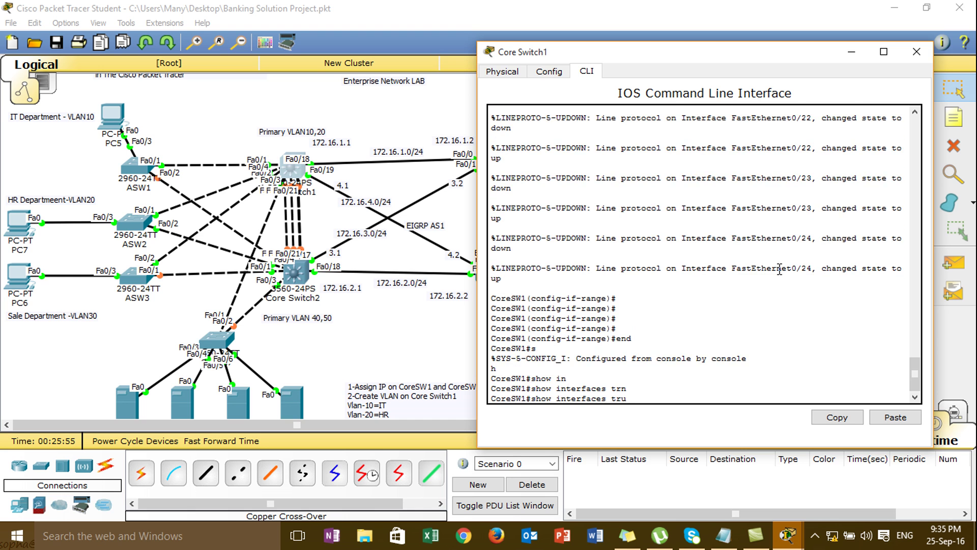
key("Tab")
key("Return")
key("space")
key("Return")
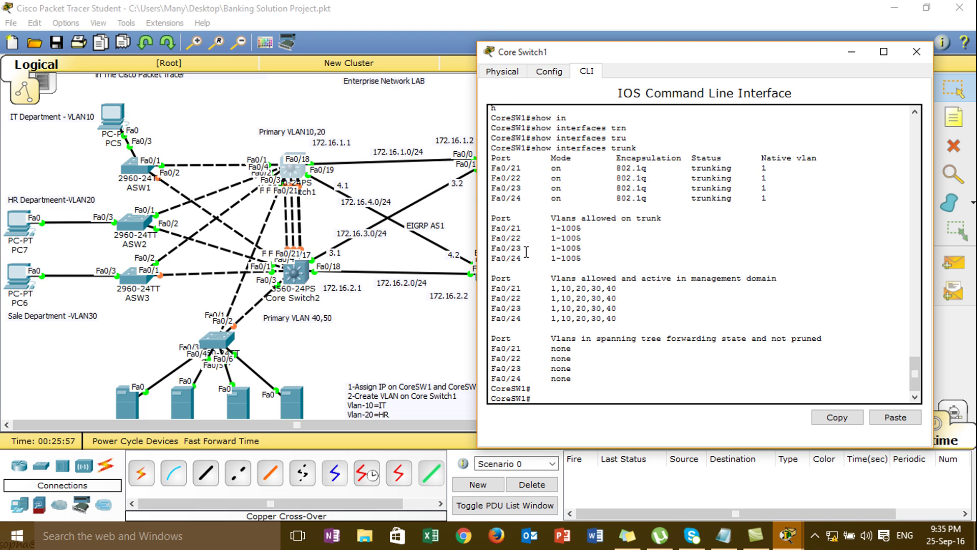
left_click_drag(543, 262, 579, 259)
left_click(579, 260)
left_click(856, 57)
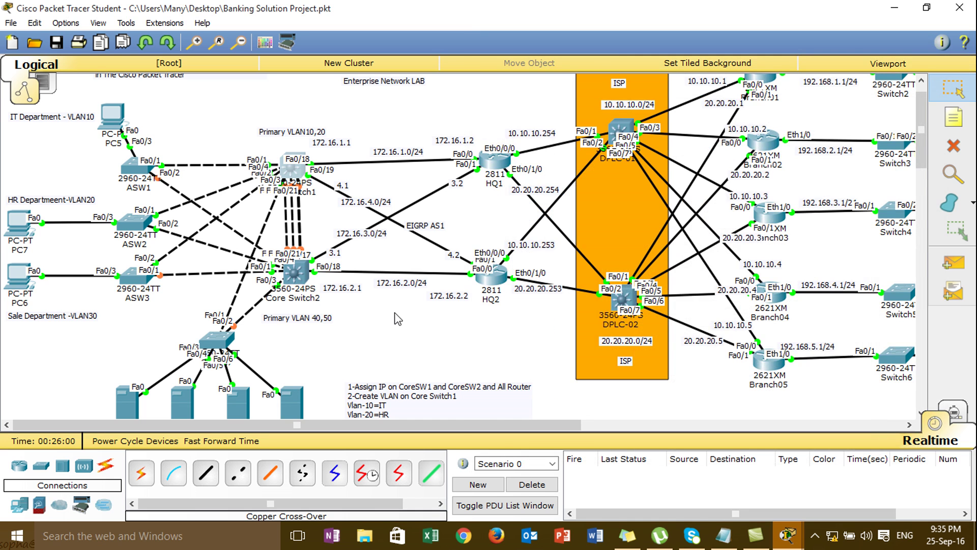
Edit item 3 of the task note below the topology to read "VTP Server and Trunk port on CoreSW1"
left_click_drag(926, 130, 933, 162)
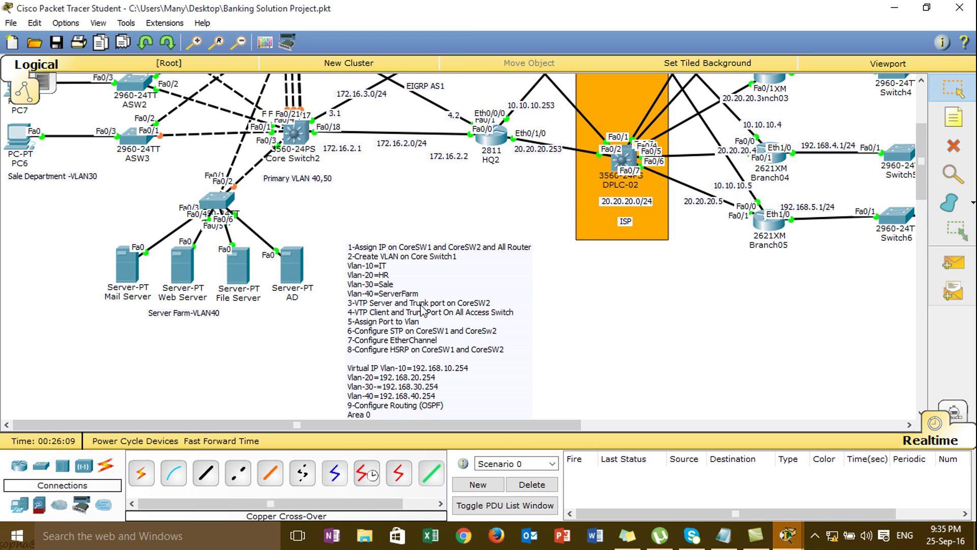
double_click(475, 308)
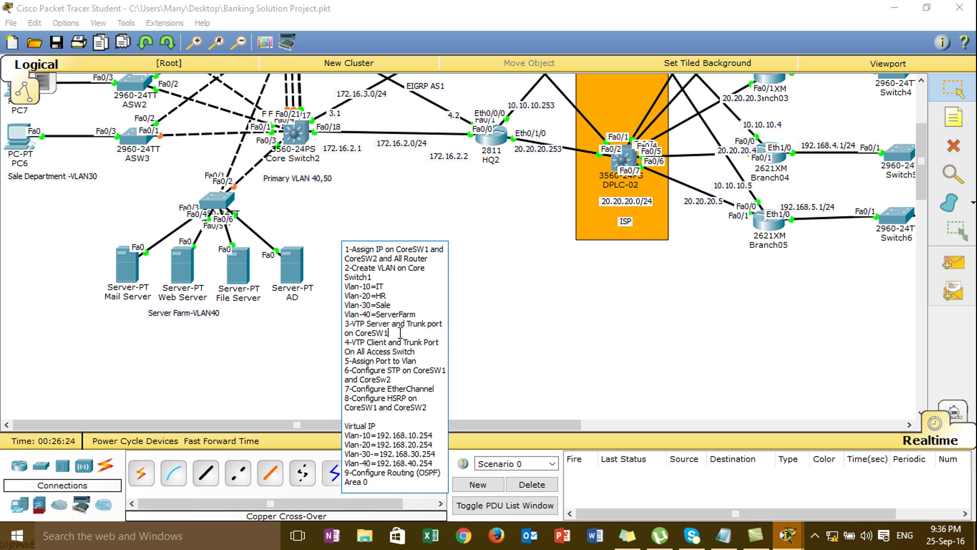
type("rew")
left_click(760, 285)
left_click_drag(916, 193, 916, 161)
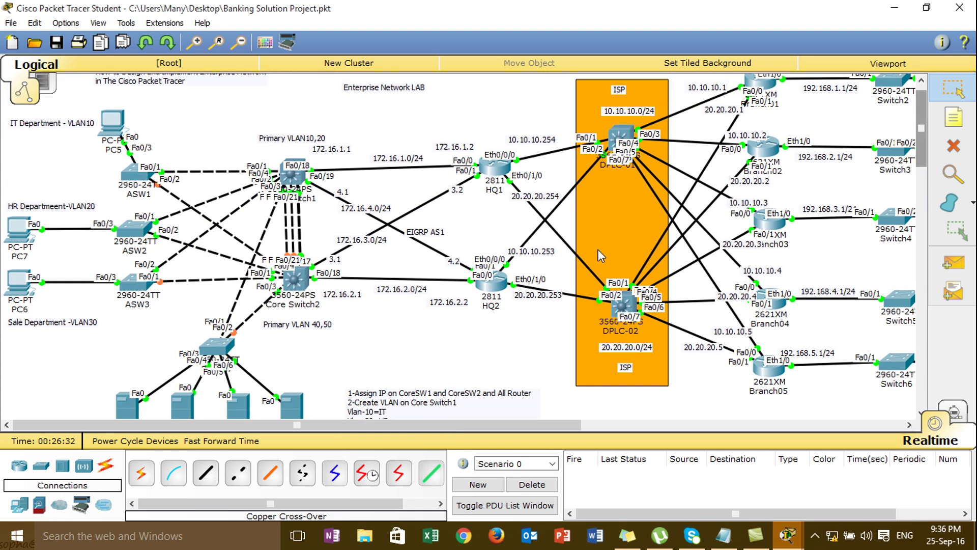
Open Core Switch2's command line, enable privileged mode and enter global configuration mode
left_click(308, 276)
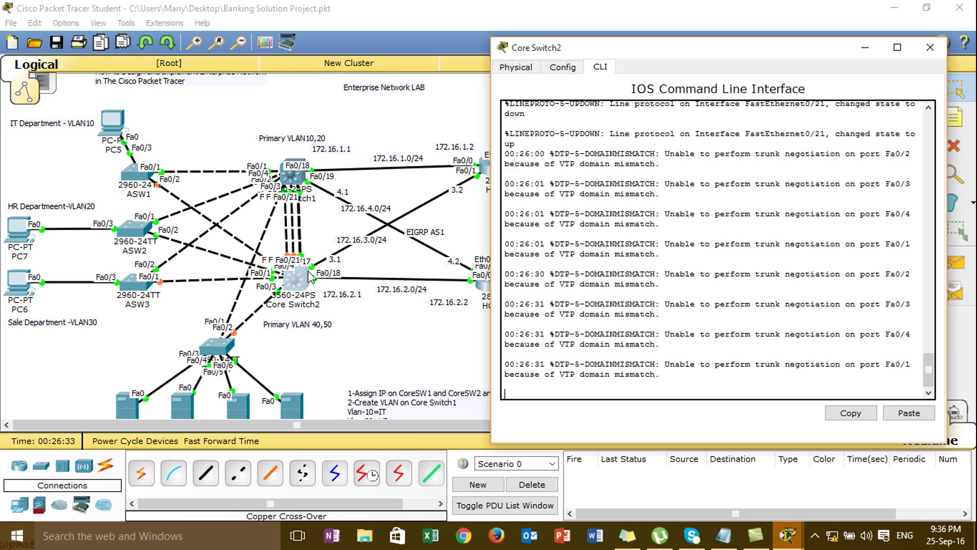
key("Return")
type("en")
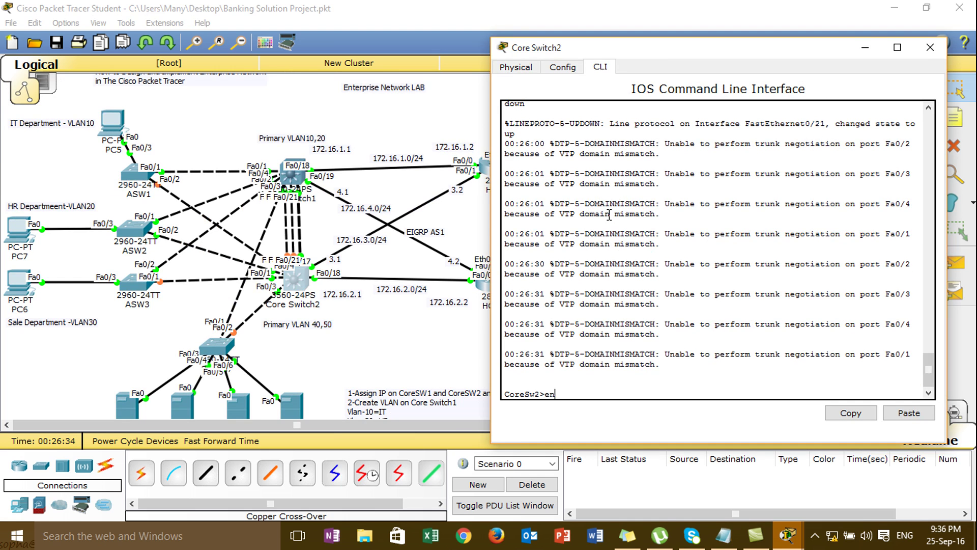
key("Tab")
key("Return")
type("conf")
key("Tab")
type("t")
key("Tab")
key("Return")
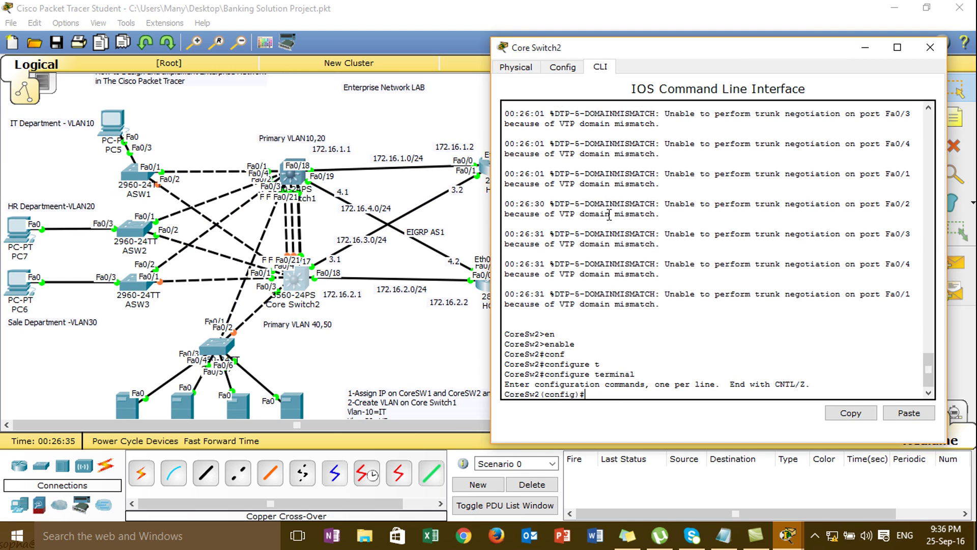
Set the VTP mode on Core Switch2 to server
type("vt")
key("Tab")
type("m")
key("Tab")
type("ser")
key("Tab")
key("Return")
Set the VTP domain on Core Switch2 to cisco.com
type("vt")
key("Tab")
type("do")
key("Tab")
type("cisco.com")
key("Return")
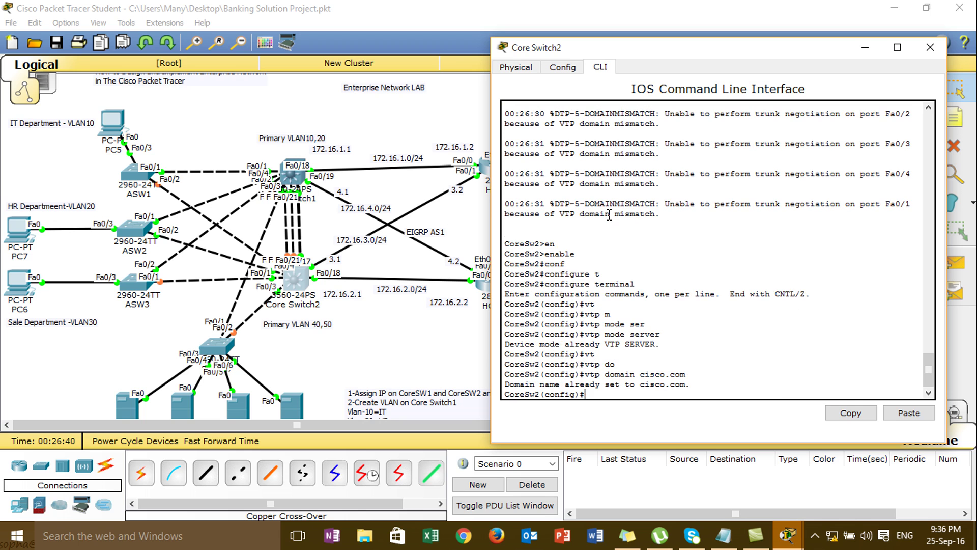
Set the VTP version on Core Switch2 to 2
type("vtp ver")
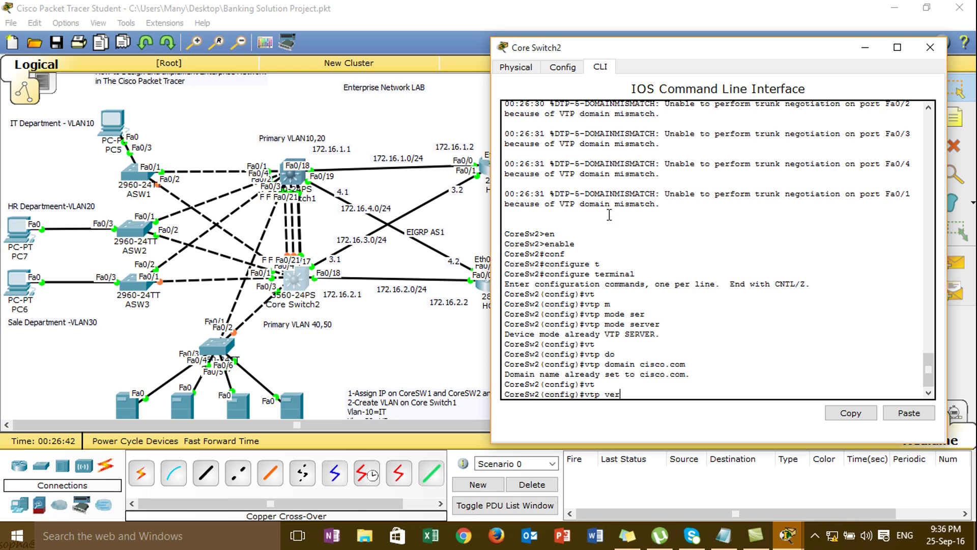
key("Tab")
type("2")
key("Return")
key("Return")
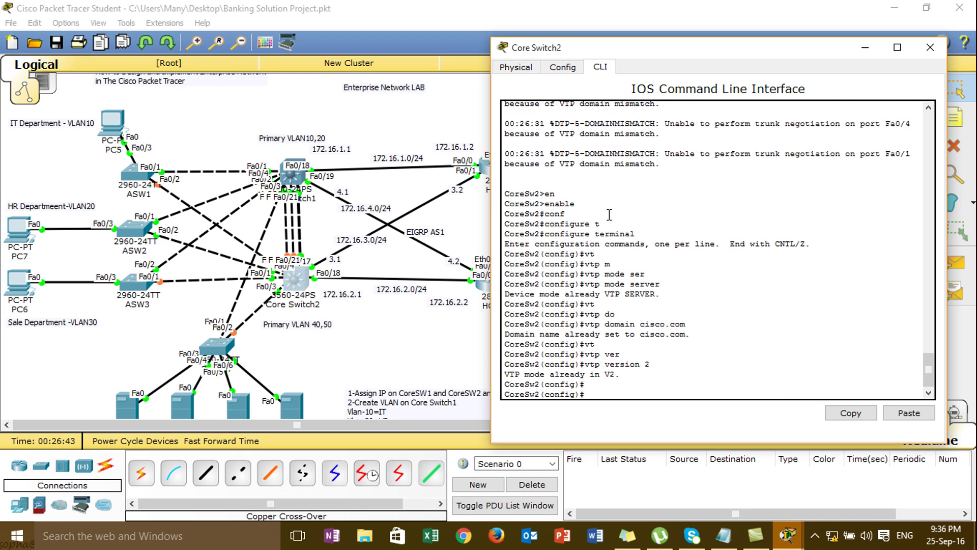
Exit global configuration mode on Core Switch2 and enter it again
type("exit")
key("Return")
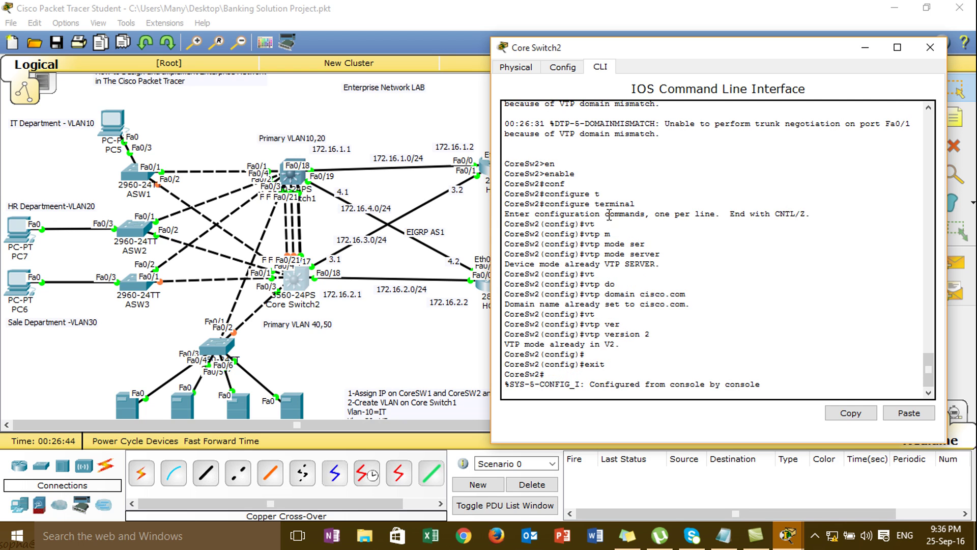
key("Return")
type("conf")
key("Tab")
type("t")
key("Tab")
key("Return")
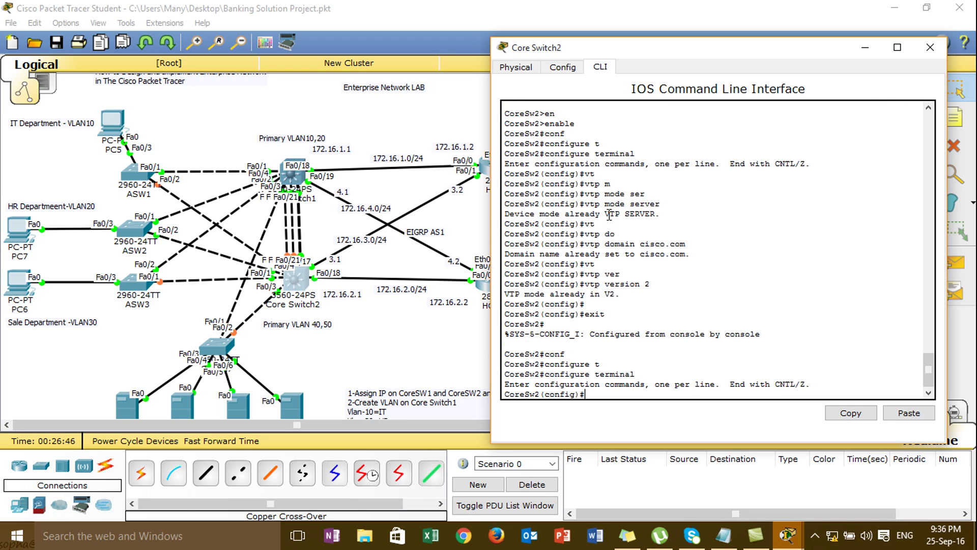
Enter interface range configuration for ports f0/21-24 on Core Switch2
type("int rna")
key("Tab")
type("n")
key("Tab")
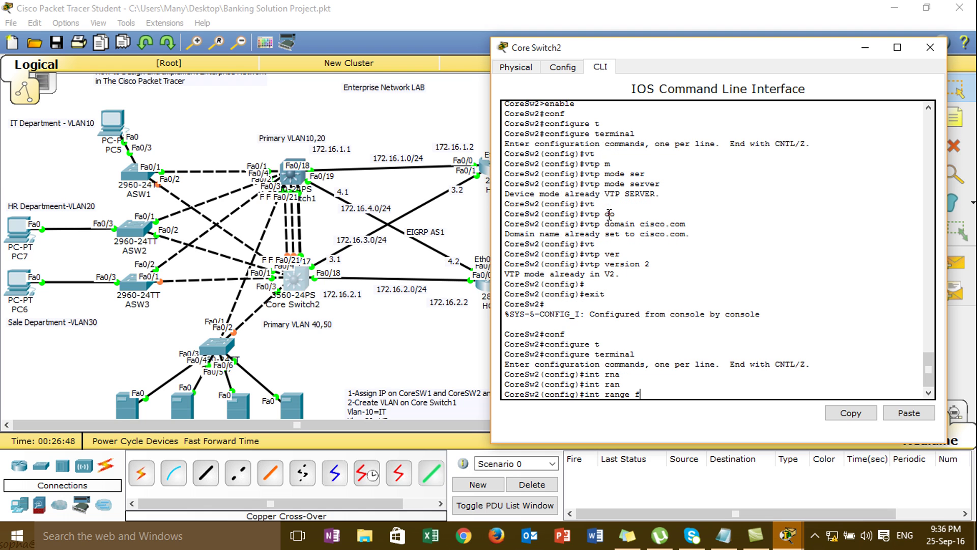
type("f0/21-24")
key("Return")
Set the trunk encapsulation of ports f0/21-24 on Core Switch2 to dot1q
type("switchport tr")
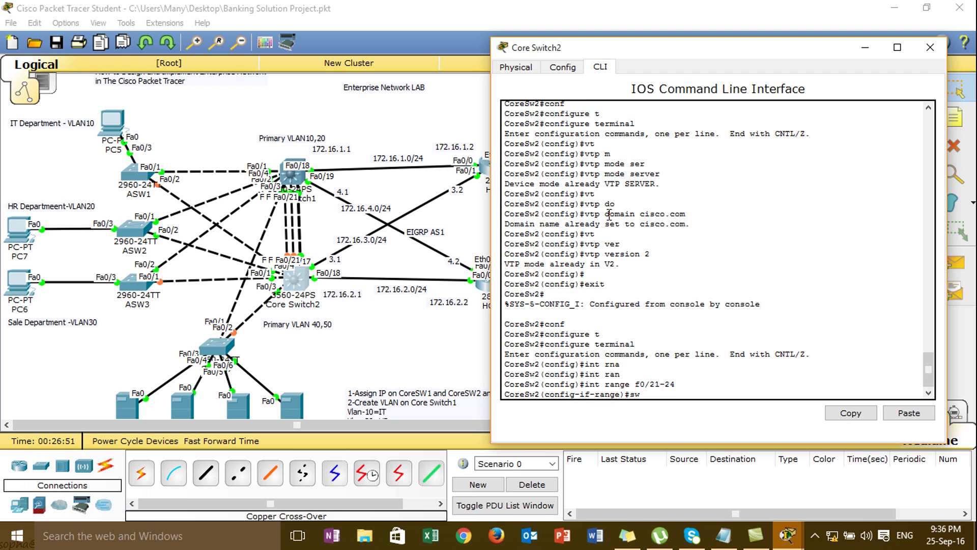
key("Tab")
type("t")
type("rt tr")
key("Tab")
type("en")
key("Tab")
type("d")
key("Tab")
key("Return")
Set ports f0/21-24 on Core Switch2 to trunk mode and return to privileged EXEC mode
type("sw")
key("Tab")
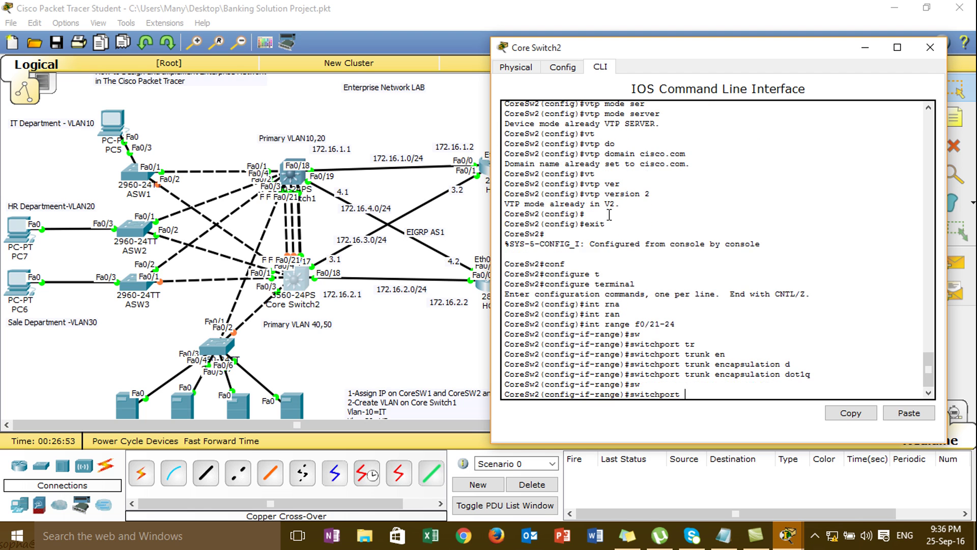
type("m")
key("Tab")
type("tr")
key("Tab")
key("Return")
key("Return")
type("end")
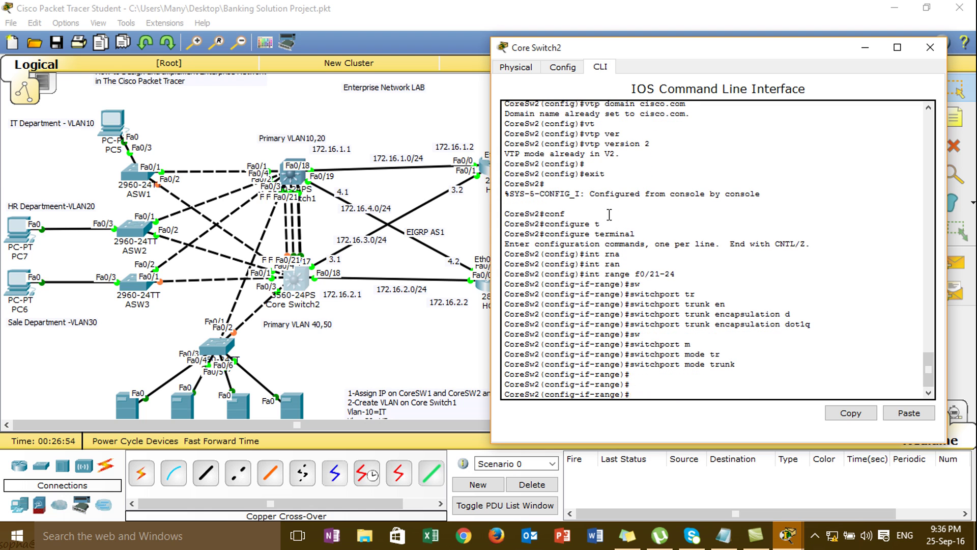
key("Return")
Display the full VLAN table on Core Switch2 with show vlan, and minimize its console
type("sh")
key("Tab")
type("vl")
key("Tab")
key("Return")
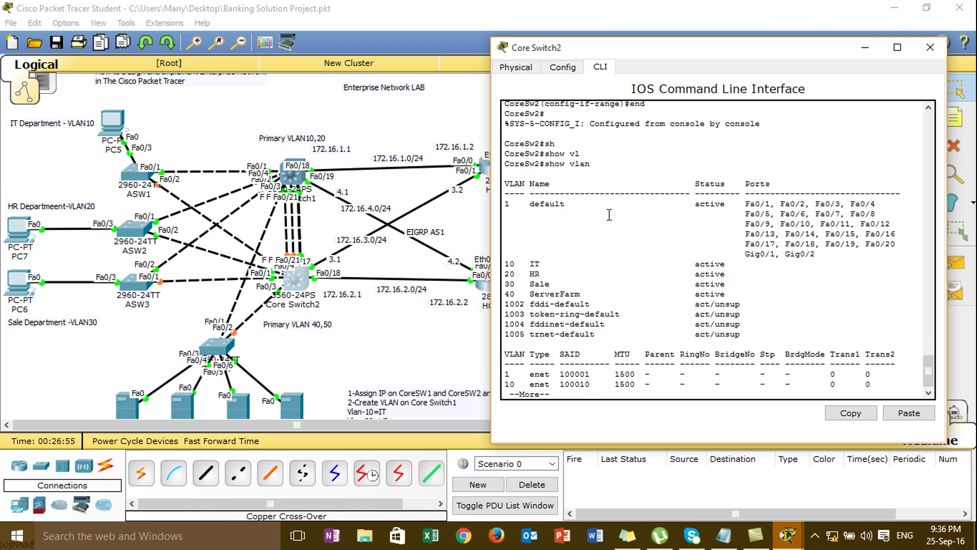
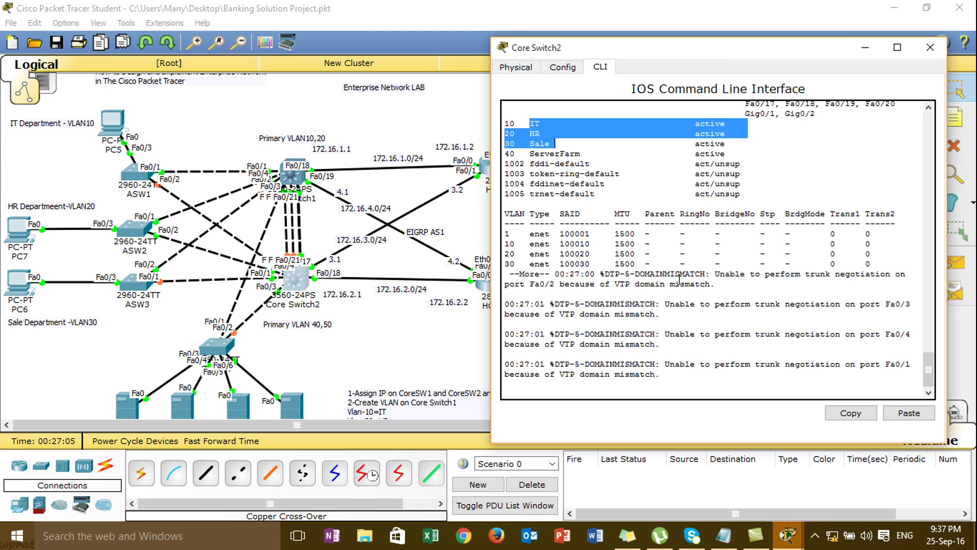
left_click(694, 316)
key("space")
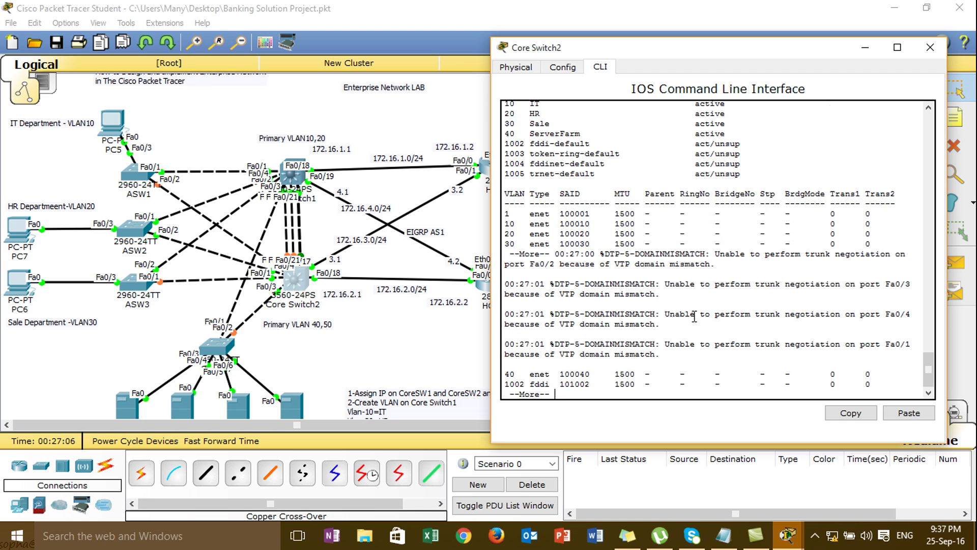
key("Return")
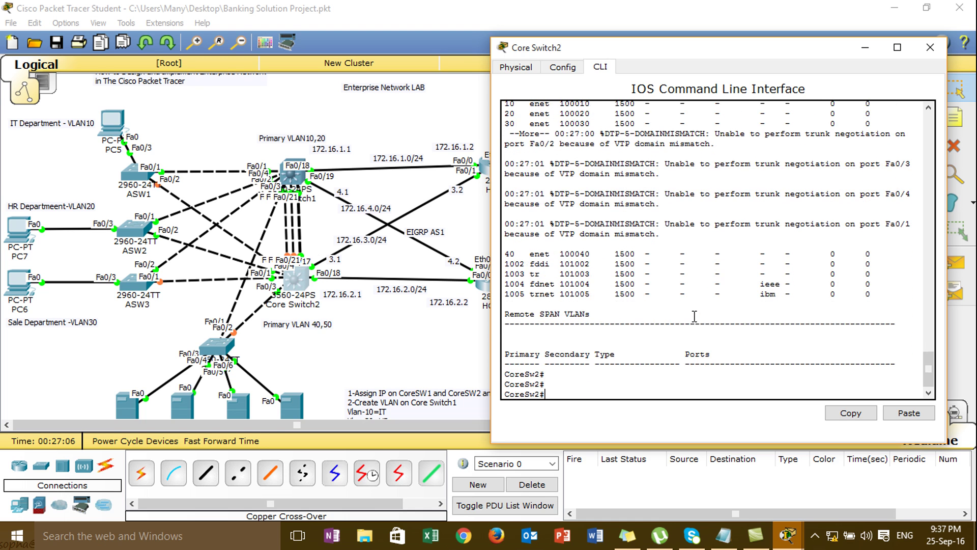
left_click(865, 50)
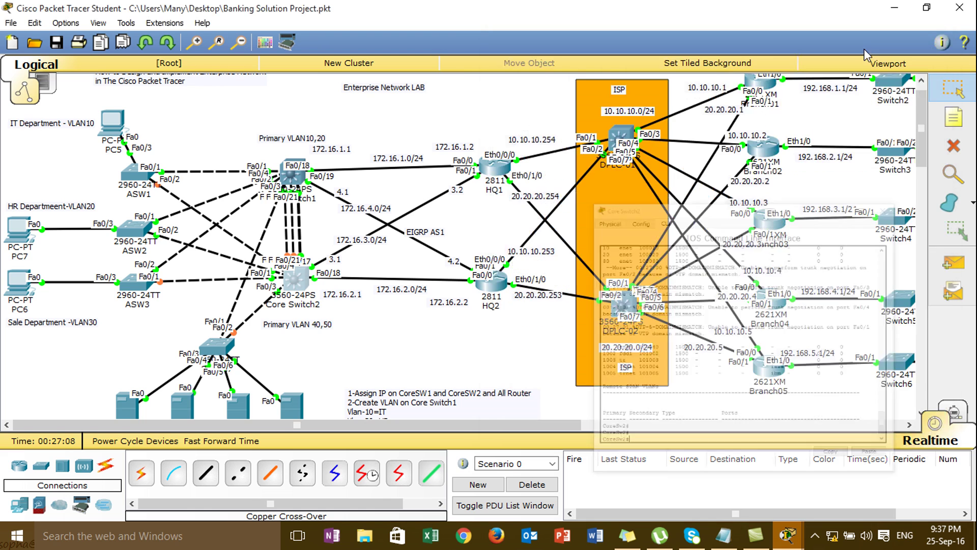
Review the lab task list below the topology and bring up the Core Switch1 console prompt
left_click_drag(922, 160, 924, 184)
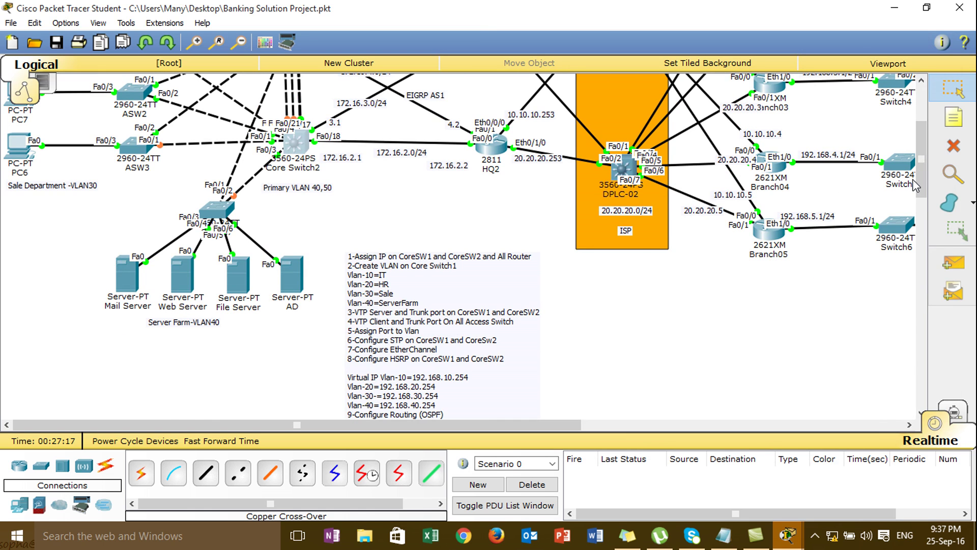
left_click_drag(922, 182, 924, 153)
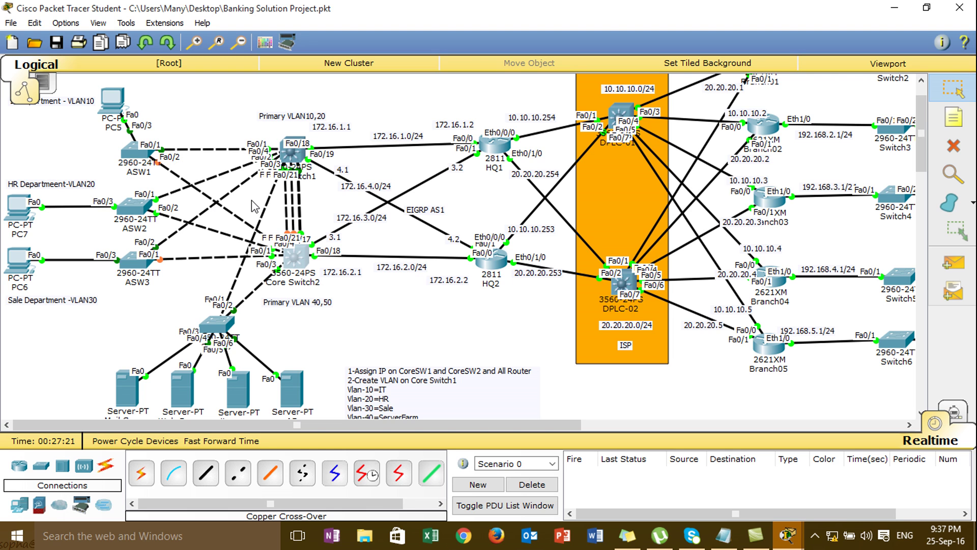
left_click(299, 155)
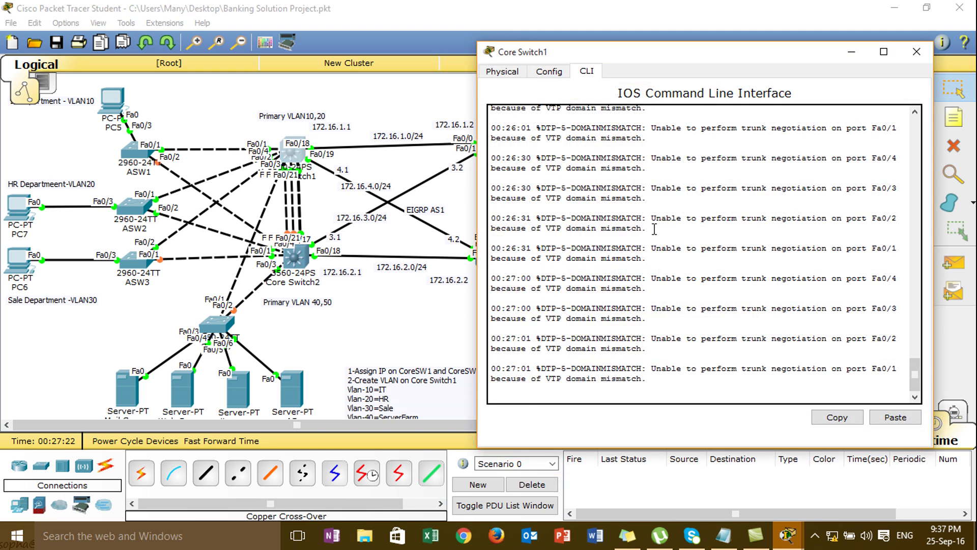
key("Return")
key("Return")
key("Return")
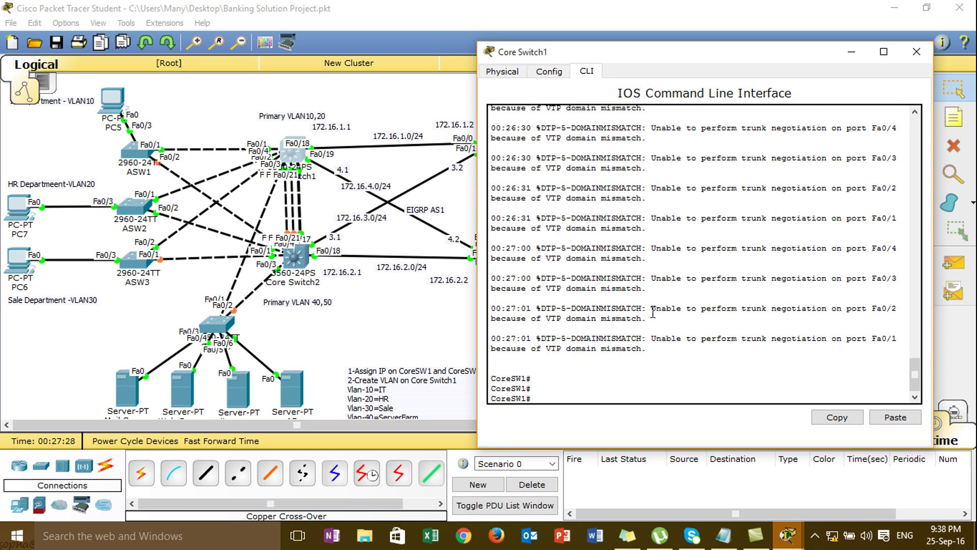
key("Return")
key("Return")
Display the IP interface brief summary on Core Switch1
type("sh")
key("Tab")
type("ip int")
key("Tab")
type("br")
key("Tab")
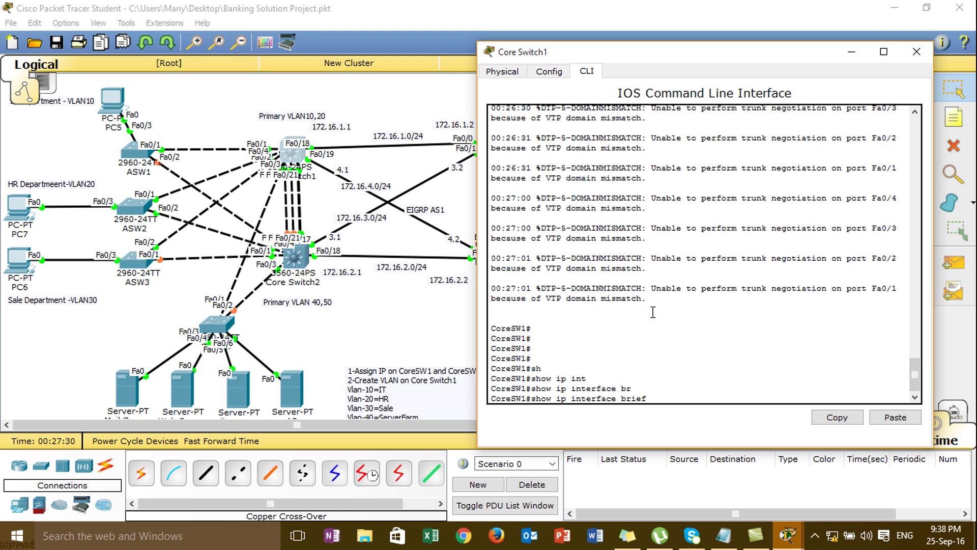
key("Return")
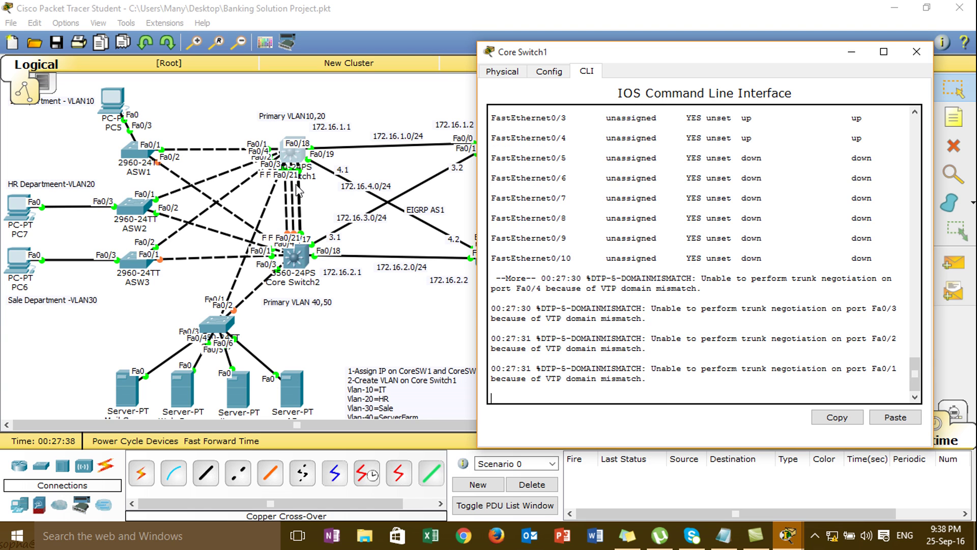
Enter interface range configuration for ports f0/1-4 on Core Switch1
type("conf")
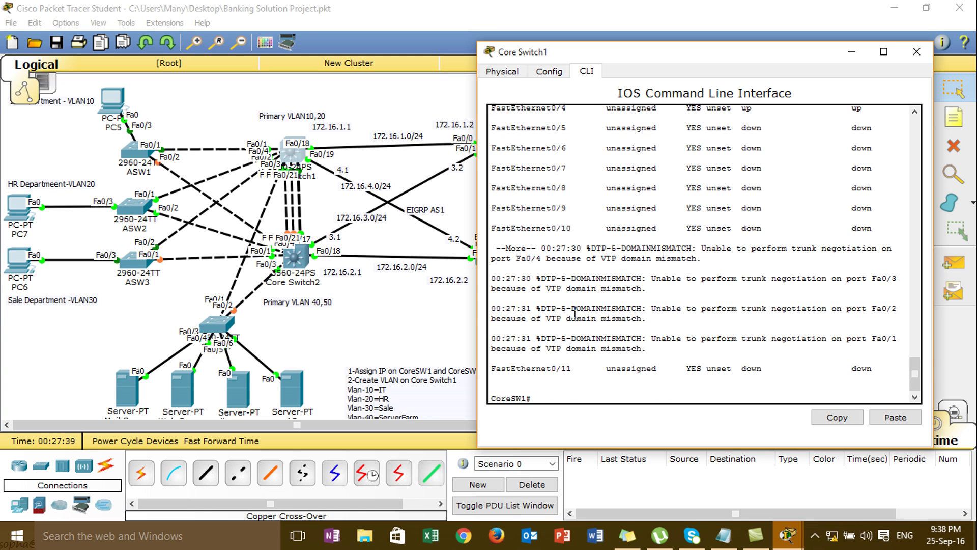
key("Tab")
type("t")
key("Tab")
key("Return")
type("int ran")
key("Tab")
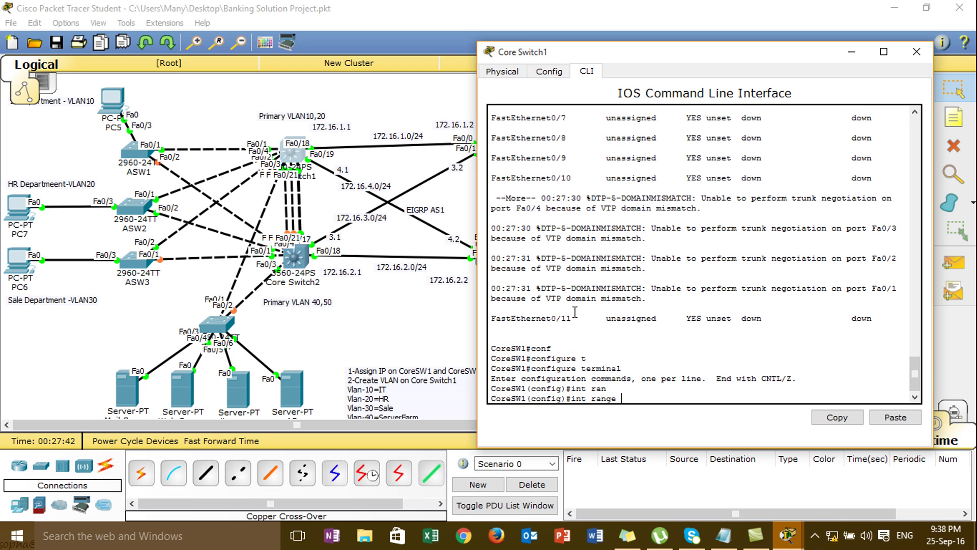
type("f0/1-4")
key("Return")
Set the trunk encapsulation of ports f0/1-4 on Core Switch1 to dot1q
type("sw")
key("Tab")
type("m")
key("Tab")
type("t")
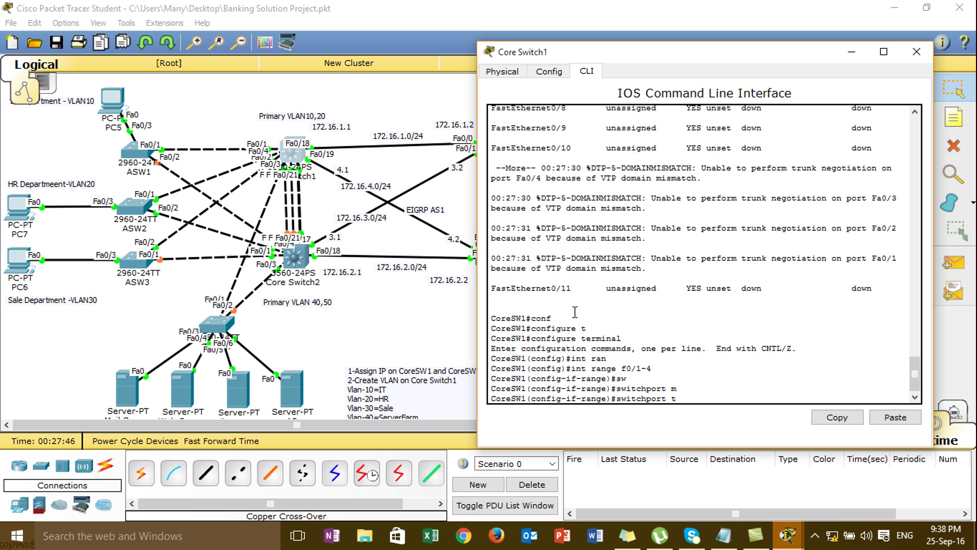
key("Tab")
type("en")
key("Tab")
type("d")
key("Tab")
key("Return")
Set ports f0/1-4 on Core Switch1 to trunk mode and close its console
type("switchport")
key("Tab")
type("m")
key("Tab")
type("tr")
key("Tab")
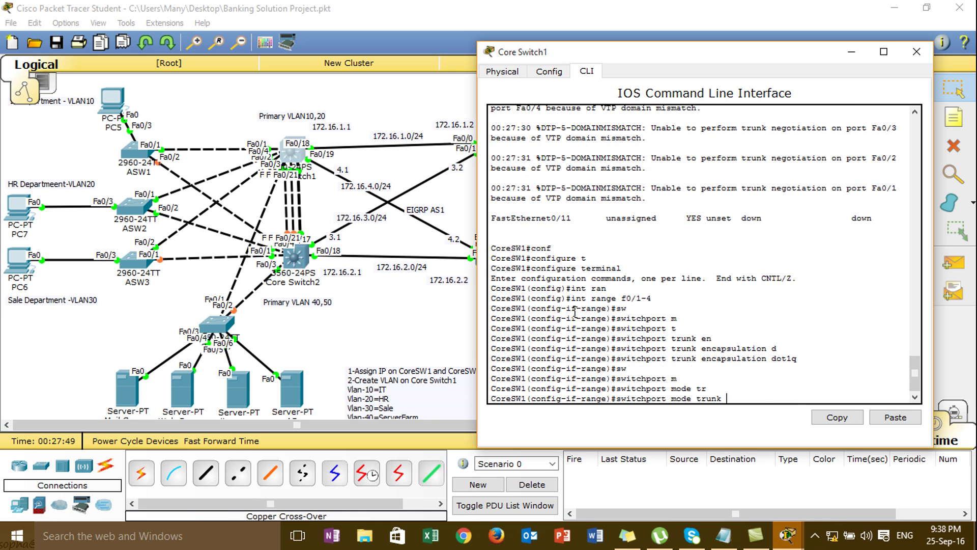
key("Return")
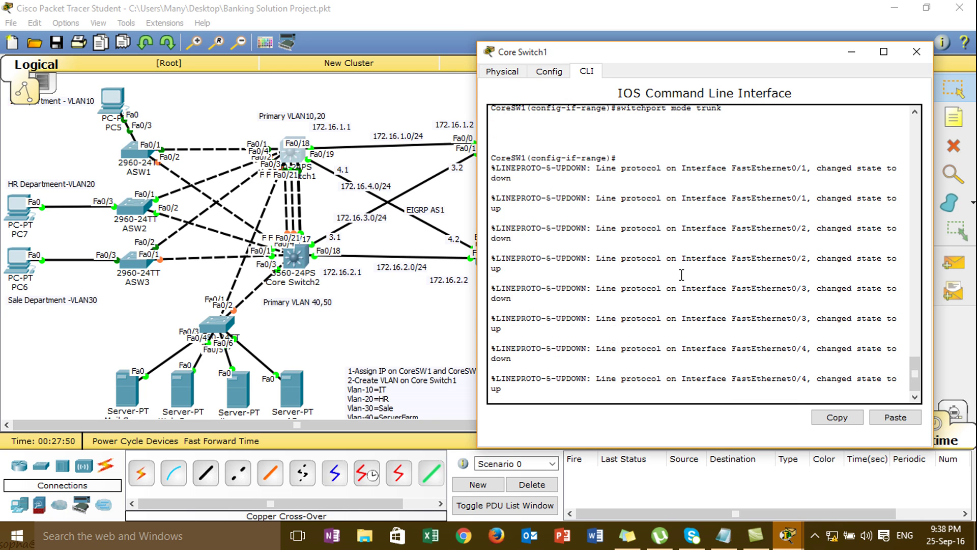
left_click(912, 60)
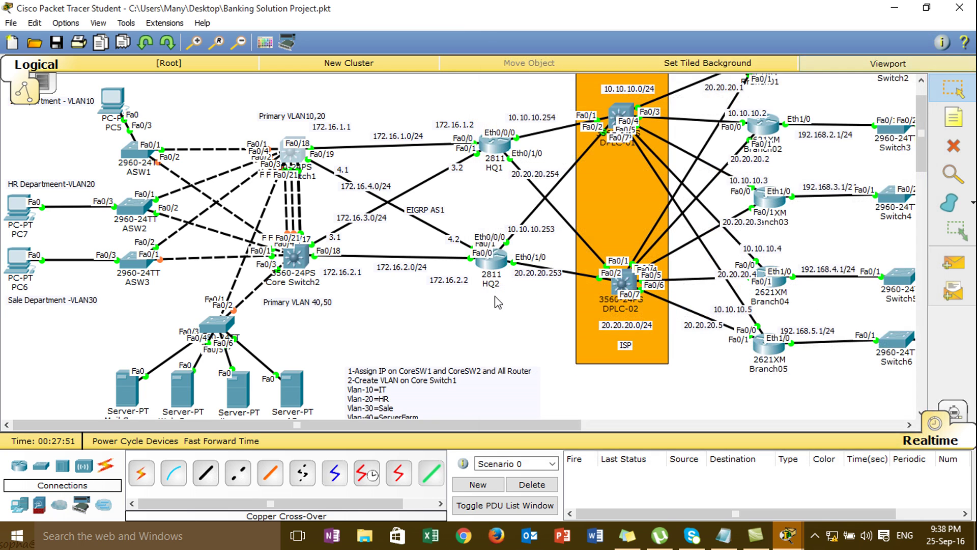
Open the Core Switch2 console and enter global configuration mode
left_click(294, 258)
left_click(611, 296)
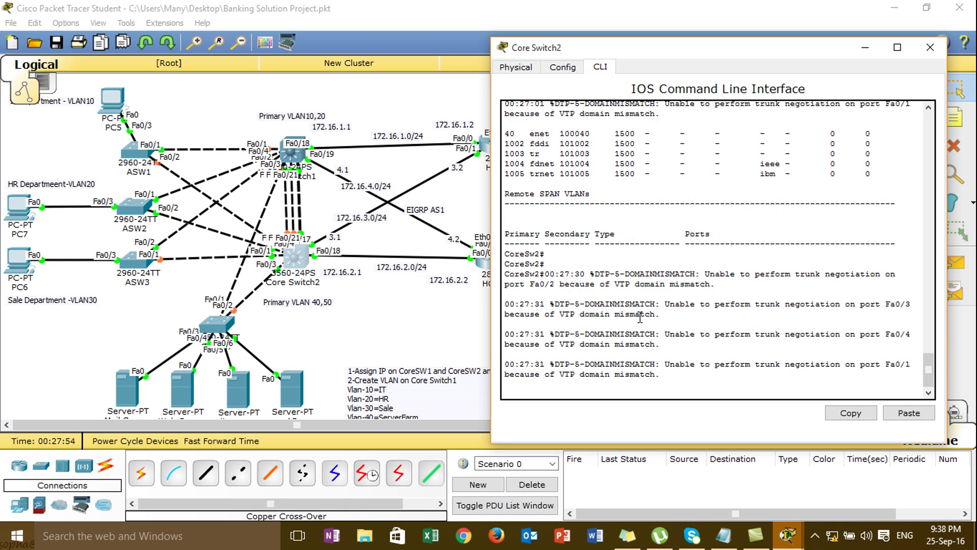
key("Return")
key("Return")
type("e")
type("onf")
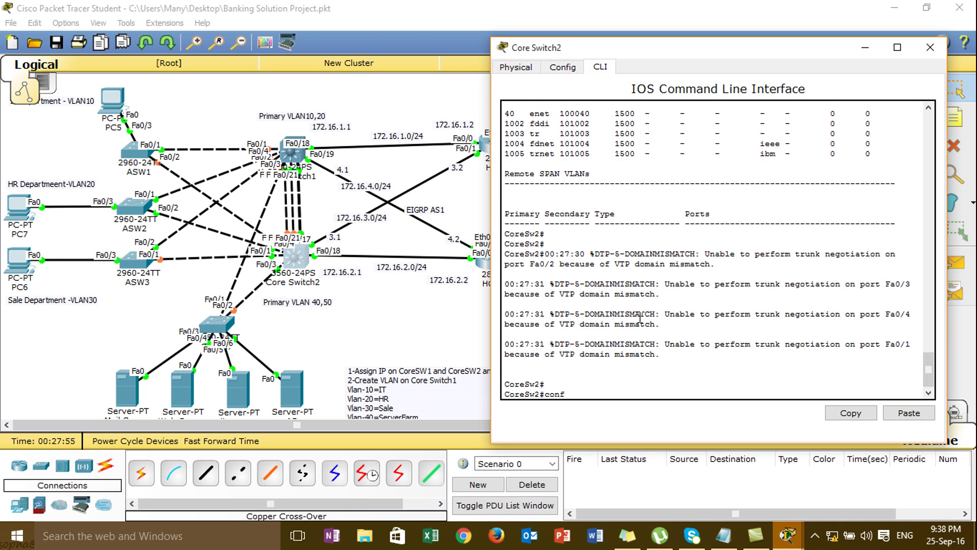
key("Tab")
type("t")
key("Tab")
key("Return")
Enter interface range configuration for ports f0/1-4 on Core Switch2
type("int rna")
key("Tab")
key("BackSpace")
key("BackSpace")
type("an")
key("Tab")
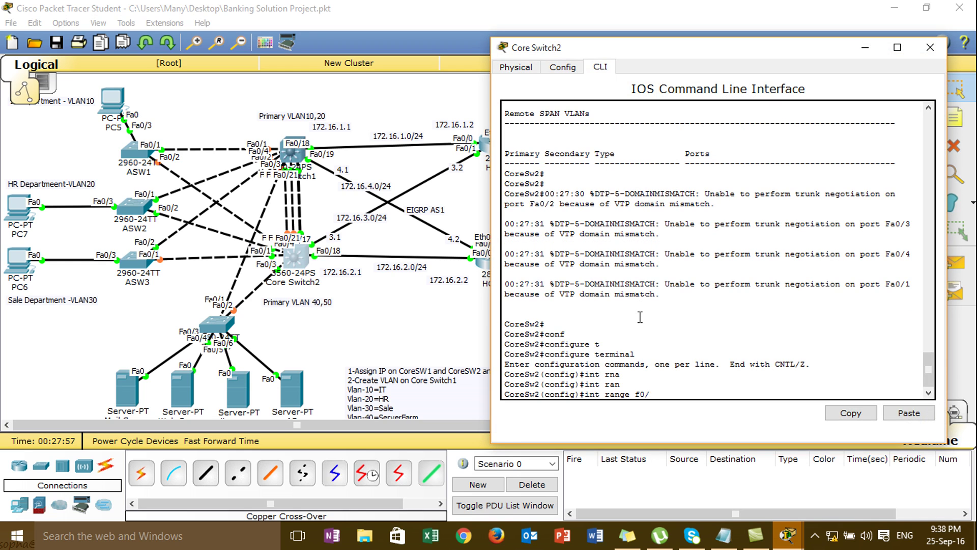
type("f0/1-4")
key("Return")
Set the trunk encapsulation of ports f0/1-4 on Core Switch2 to dot1q
type("sw")
key("Tab")
type("tr")
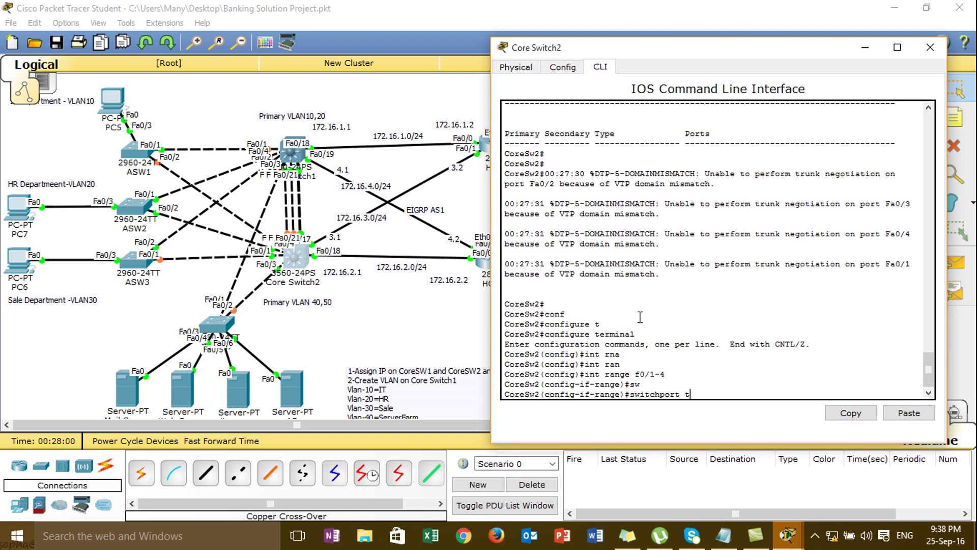
key("Tab")
type("en")
key("Tab")
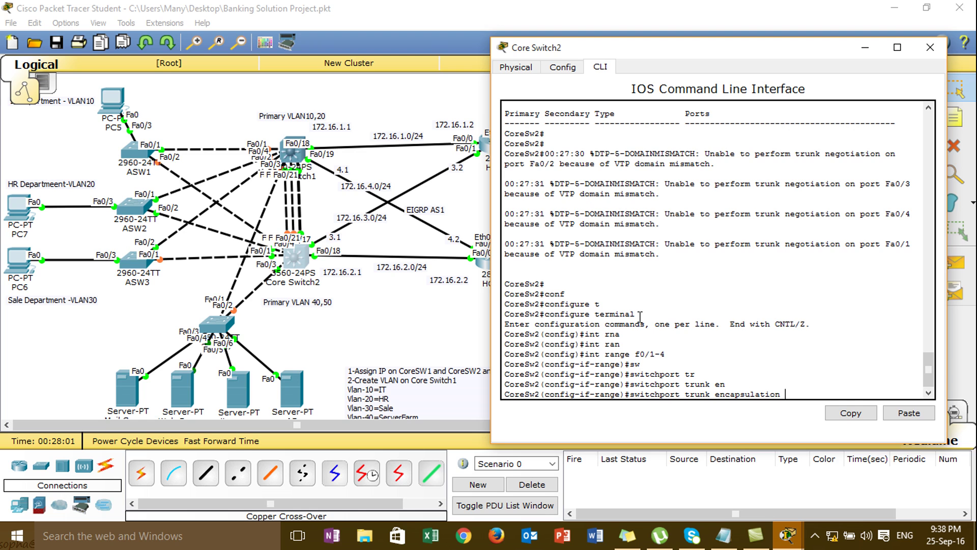
type("d")
key("Tab")
key("Return")
Set ports f0/1-4 on Core Switch2 to trunk mode and return to privileged EXEC mode
type("s")
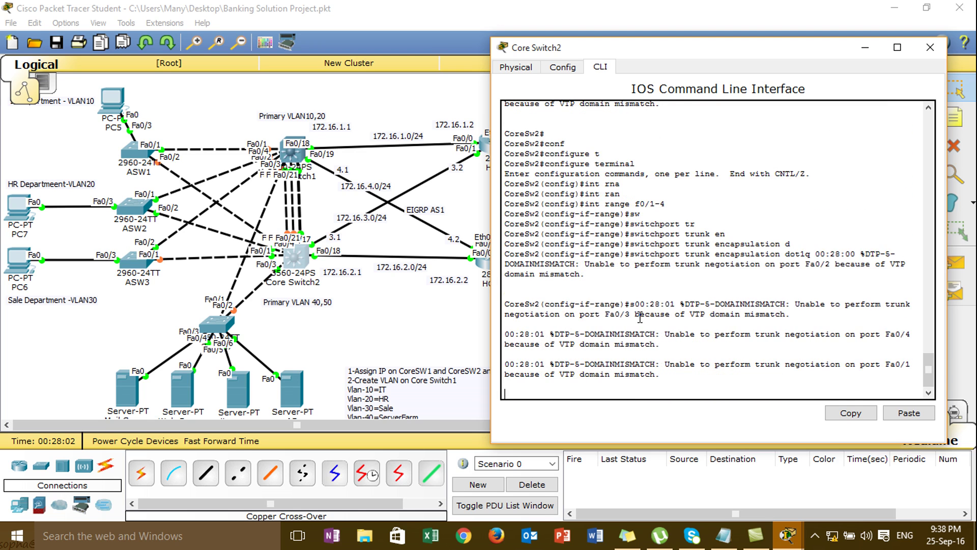
key("Return")
key("Return")
key("Return")
type("sw")
key("Tab")
type("m")
key("Tab")
type("tr")
key("Tab")
key("Return")
key("Return")
key("Return")
key("Return")
key("Return")
key("Return")
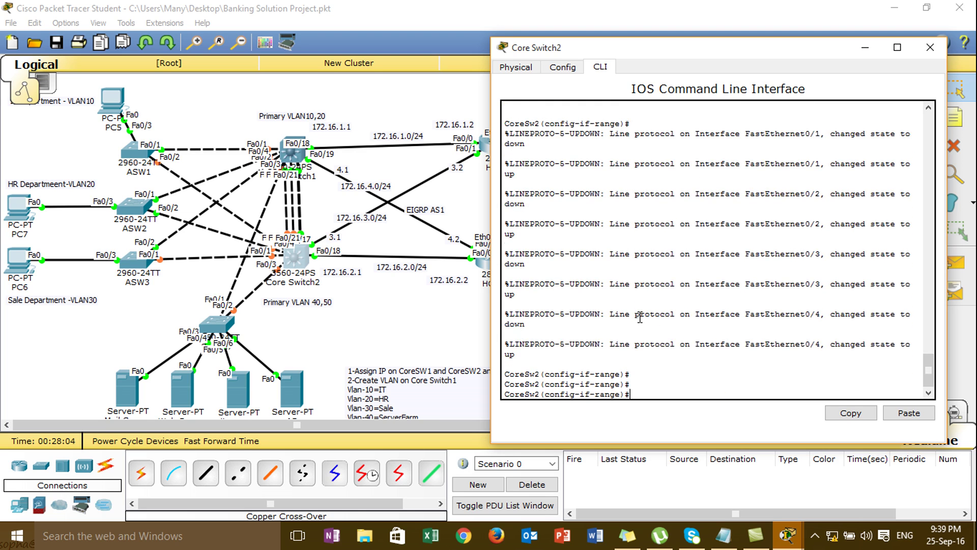
key("Return")
key("Return")
key("Return")
key("Return")
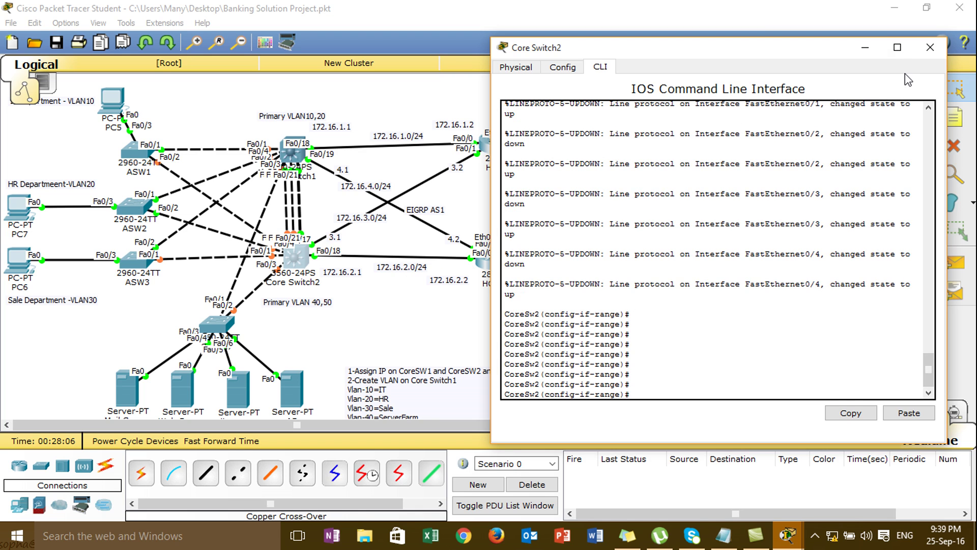
key("Return")
type("end")
key("Return")
Display the trunk interfaces on Core Switch2 and examine the VLANs allowed on each trunk port
type("sh")
key("Tab")
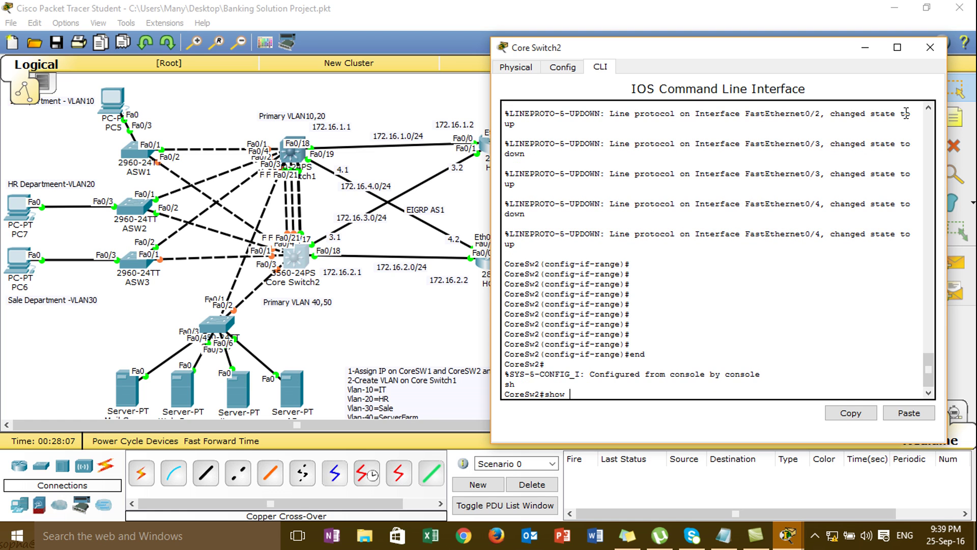
type("in")
key("Tab")
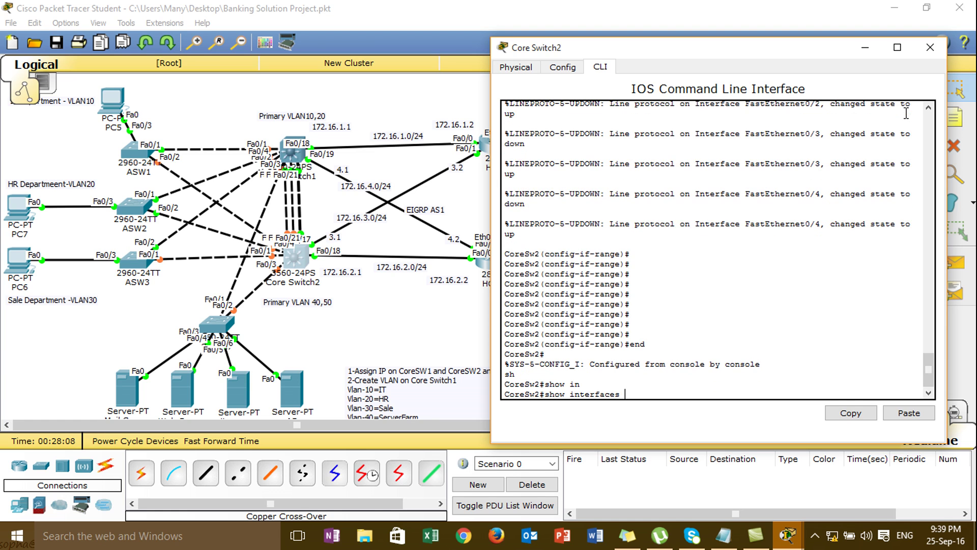
type("t")
key("Tab")
type("r")
key("Tab")
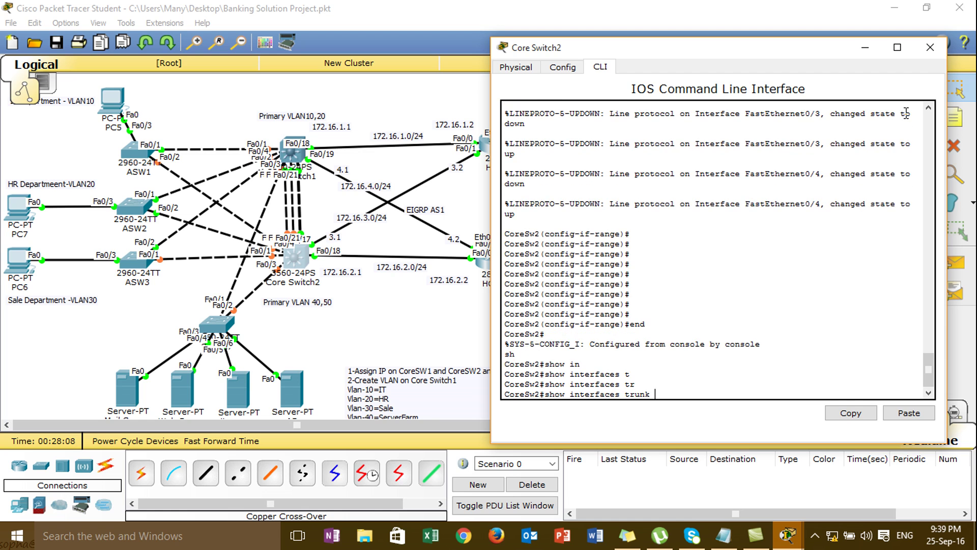
type("unk")
key("Return")
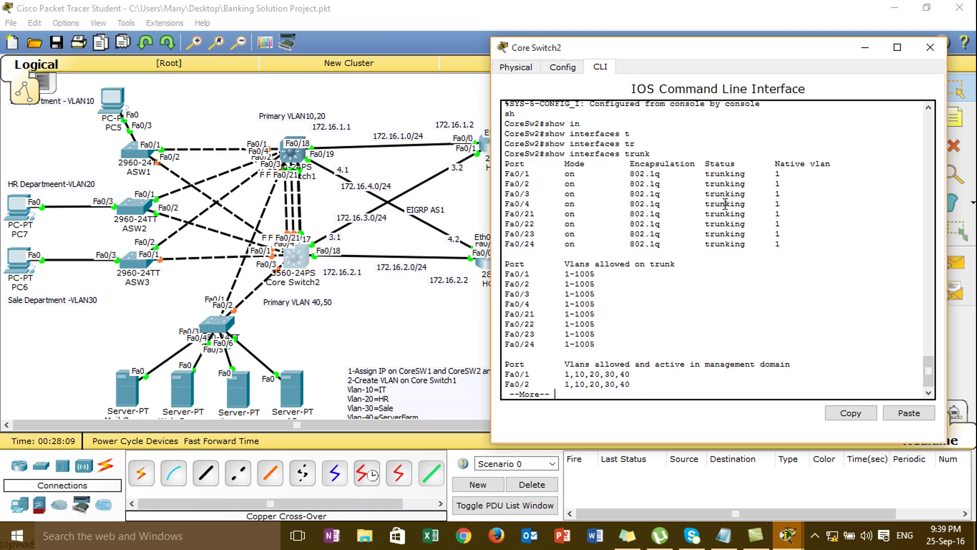
left_click_drag(538, 304, 514, 263)
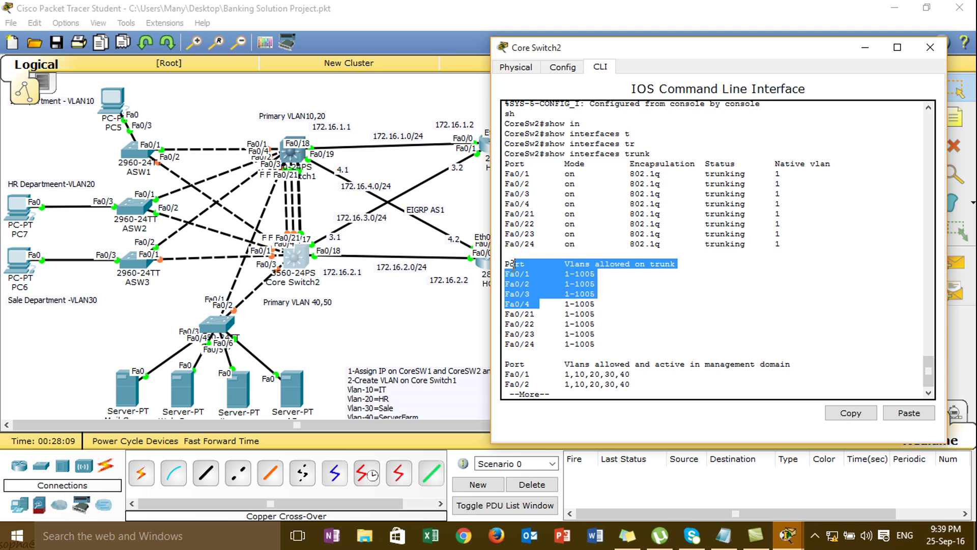
left_click_drag(548, 319, 542, 333)
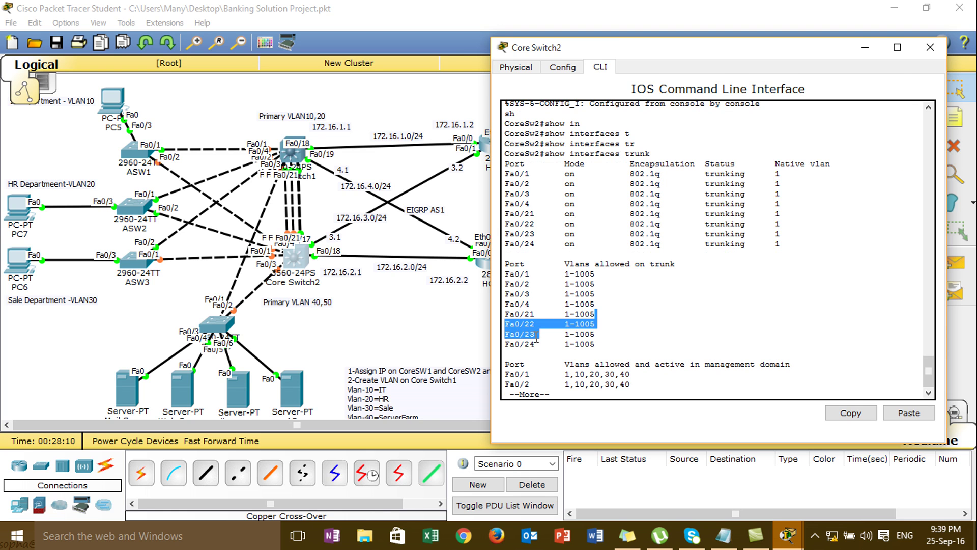
Switch to the command line of Core Switch1 and leave interface range configuration for privileged EXEC mode
left_click(432, 340)
left_click(293, 150)
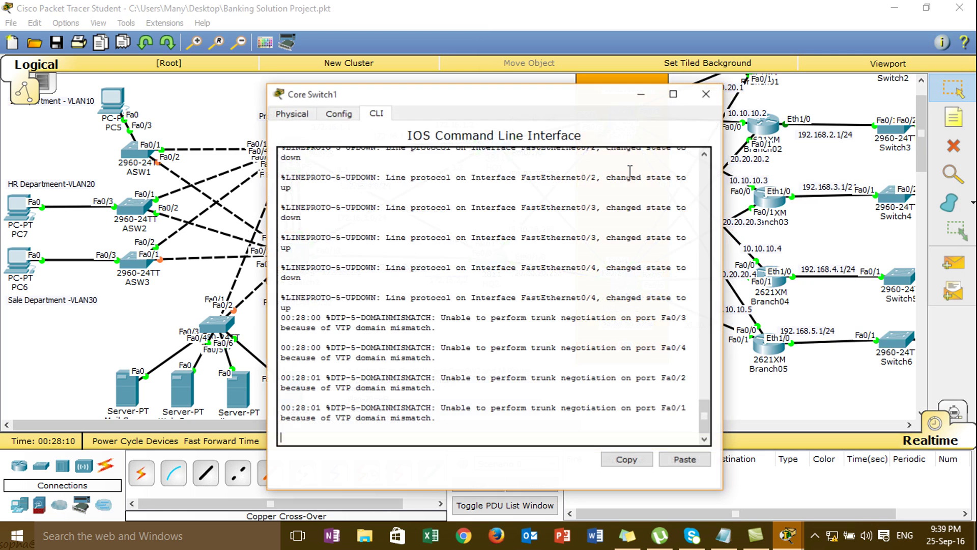
left_click_drag(387, 94, 578, 96)
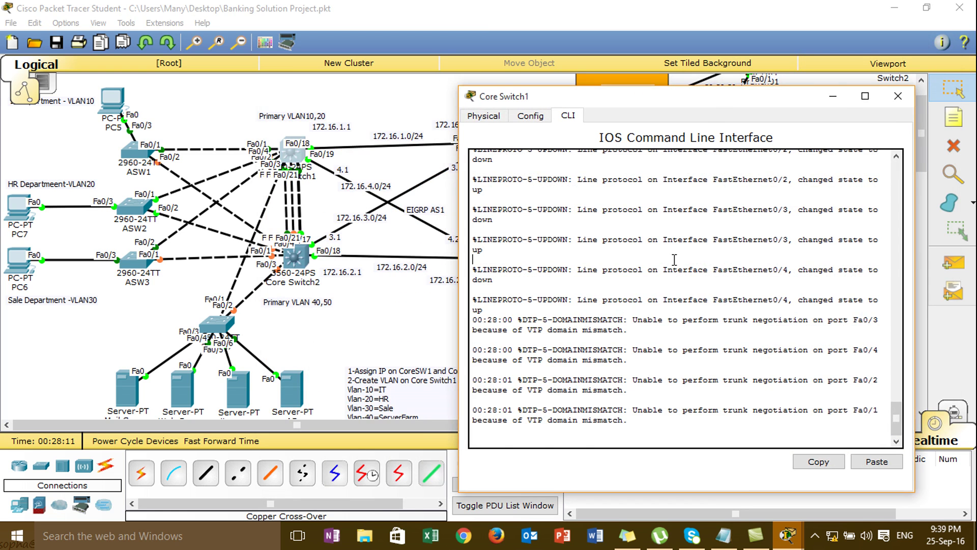
key("Return")
key("Return")
type("end")
key("Return")
type("show ")
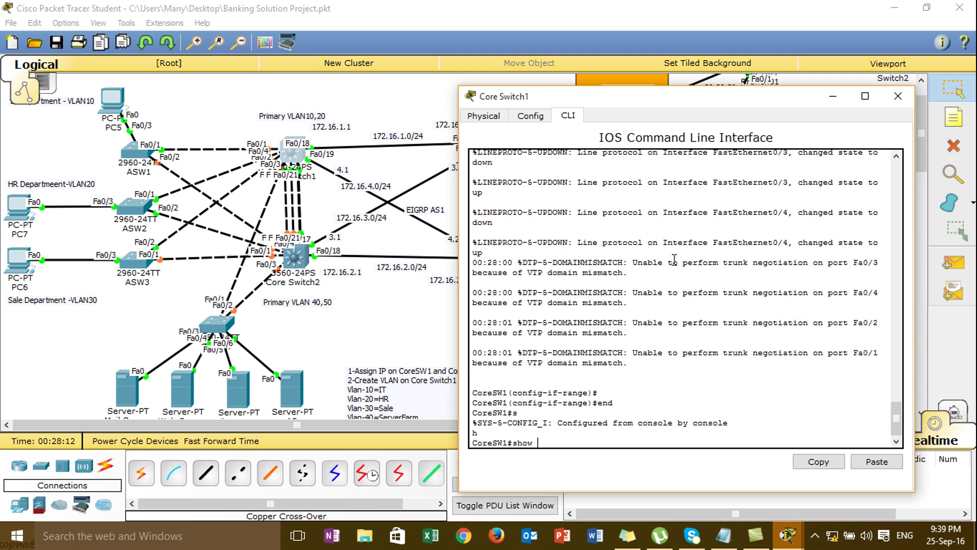
type("ip int")
key("Tab")
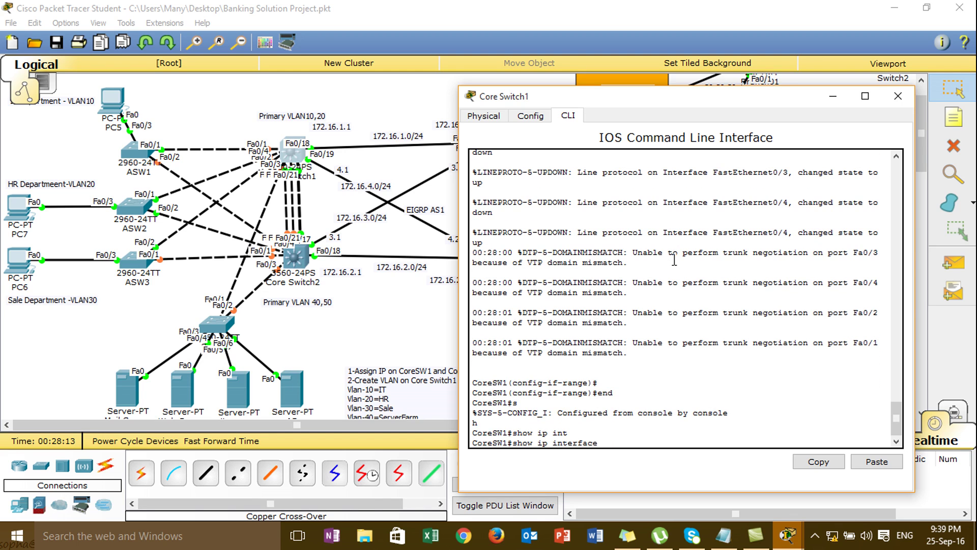
type("t")
key("Tab")
key("Return")
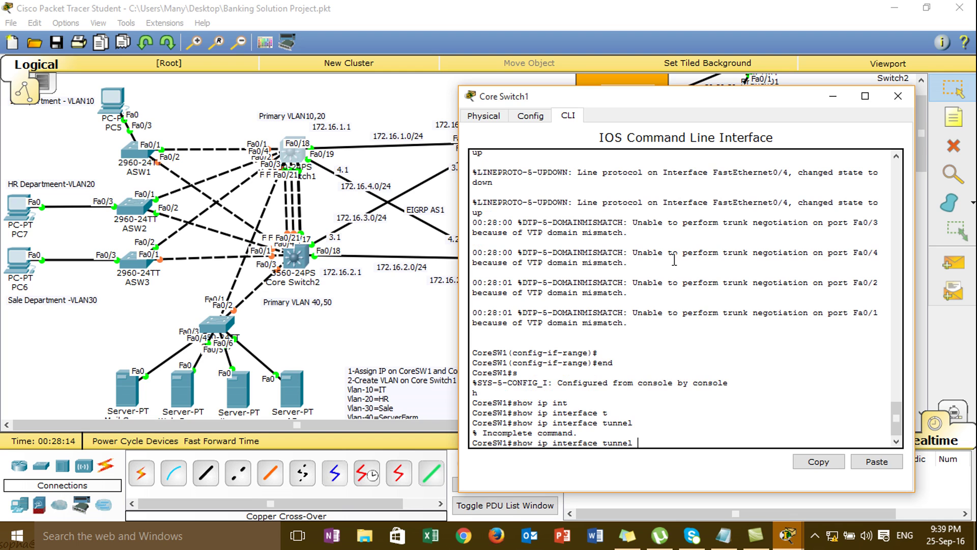
key("BackSpace")
key("BackSpace")
key("BackSpace")
key("BackSpace")
key("BackSpace")
key("BackSpace")
key("BackSpace")
key("BackSpace")
key("BackSpace")
key("BackSpace")
key("BackSpace")
key("BackSpace")
key("BackSpace")
key("BackSpace")
key("BackSpace")
key("BackSpace")
key("BackSpace")
key("BackSpace")
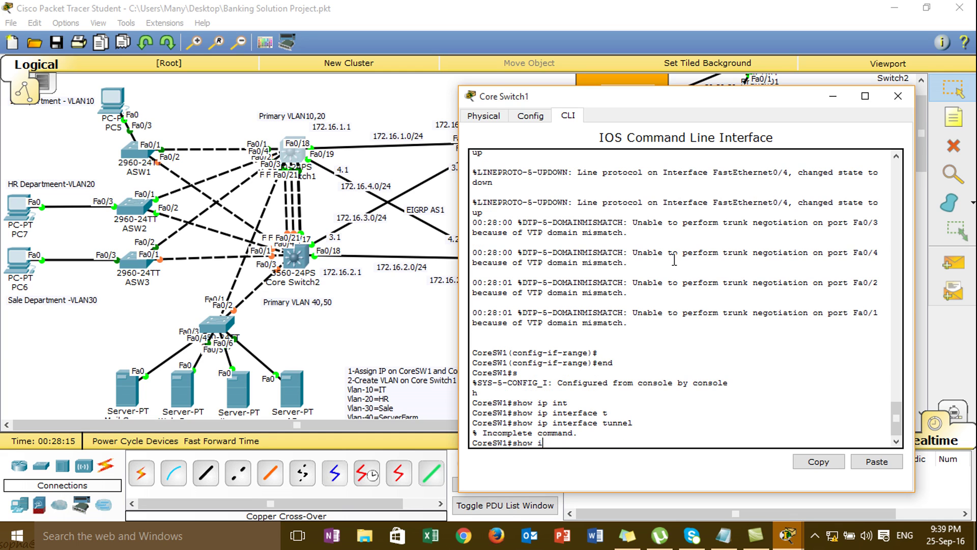
Display the trunk interfaces on Core Switch1, examine the VLANs allowed on ports Fa0/21 to Fa0/24, and close the switch window
type("int")
key("Tab")
type("tr")
key("Tab")
key("Return")
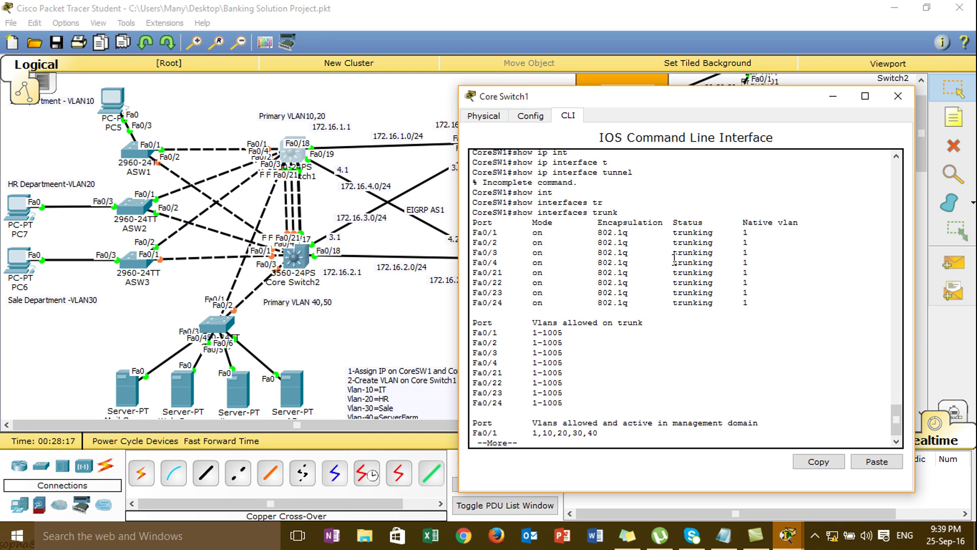
left_click_drag(493, 352, 505, 383)
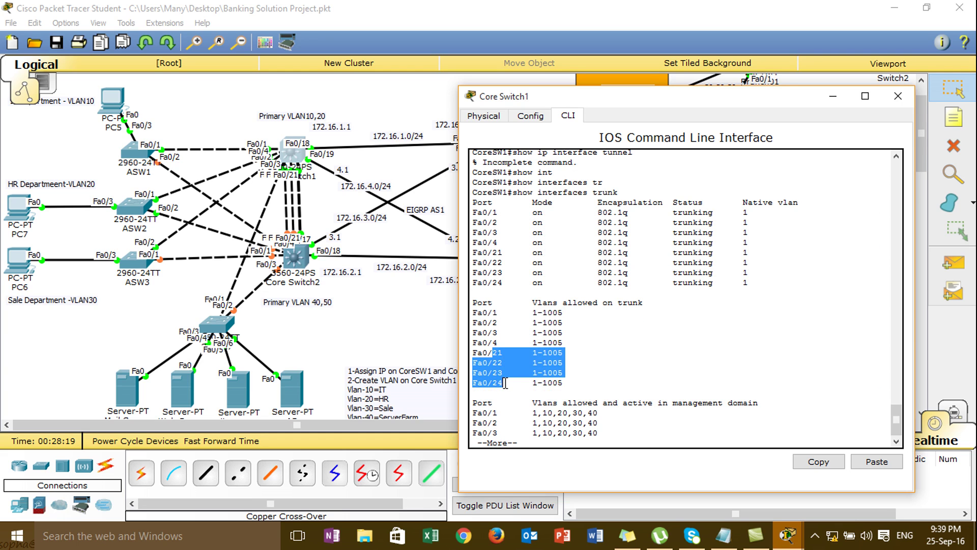
left_click(631, 364)
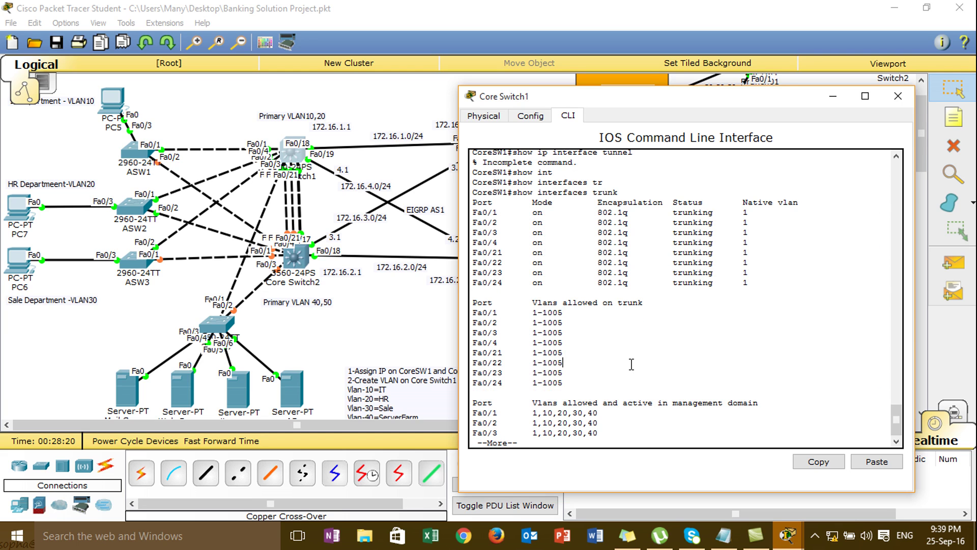
left_click(898, 96)
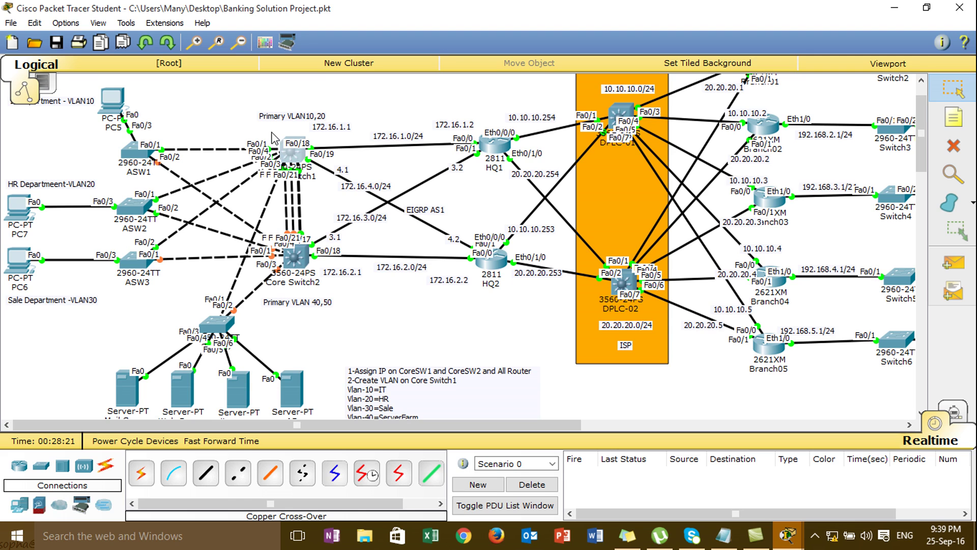
left_click_drag(271, 131, 336, 334)
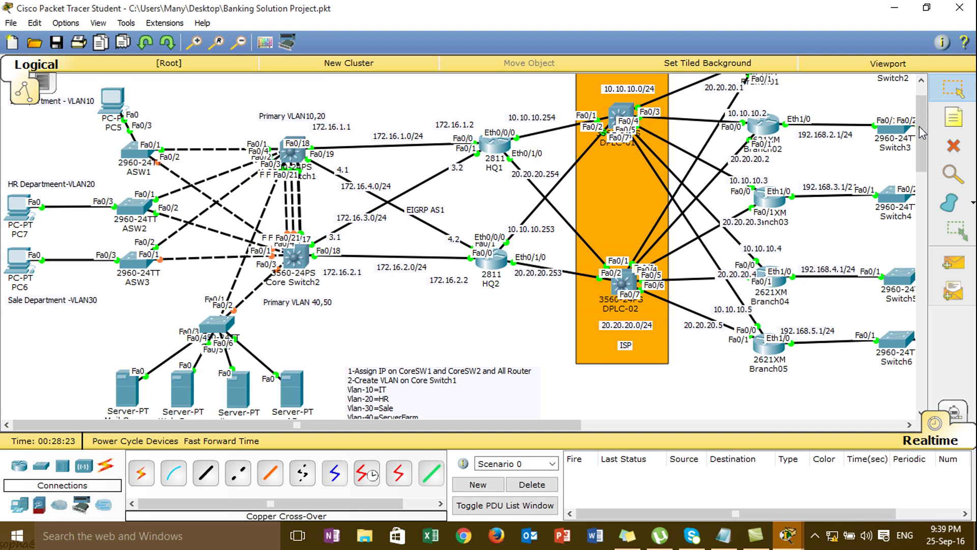
Open the command line of access switch ASW1 and enter privileged EXEC mode
mouse_move(922, 133)
left_mouse_down()
mouse_move(923, 162)
mouse_move(922, 138)
left_mouse_up()
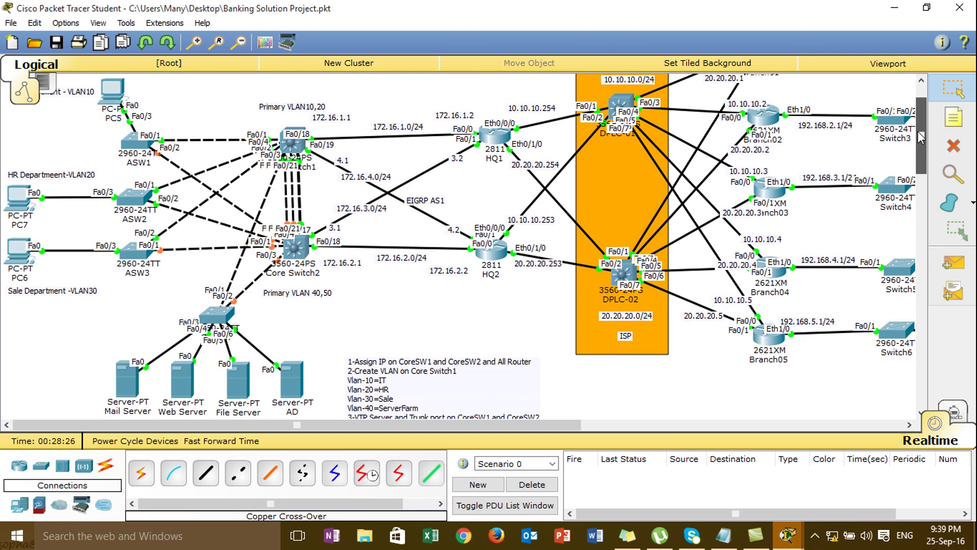
left_click(137, 144)
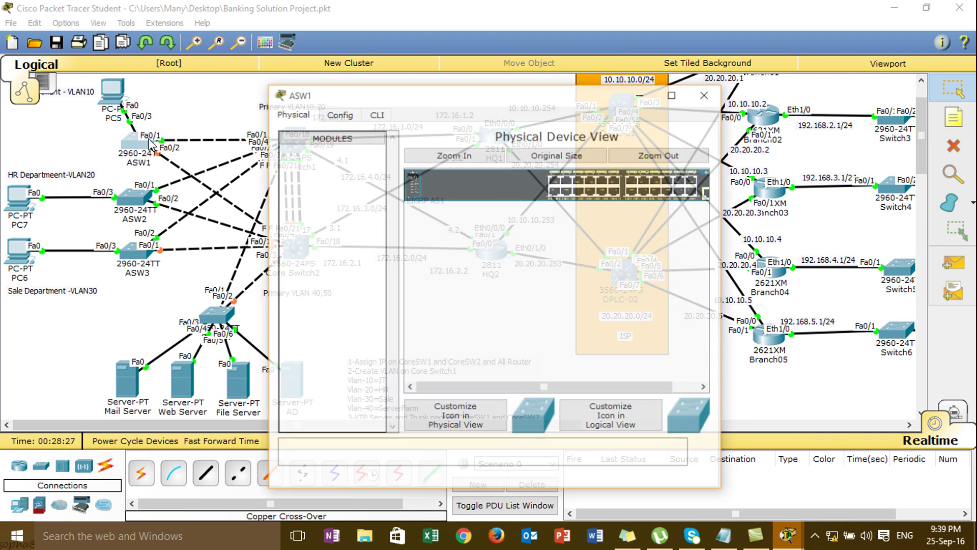
left_click_drag(465, 102, 580, 68)
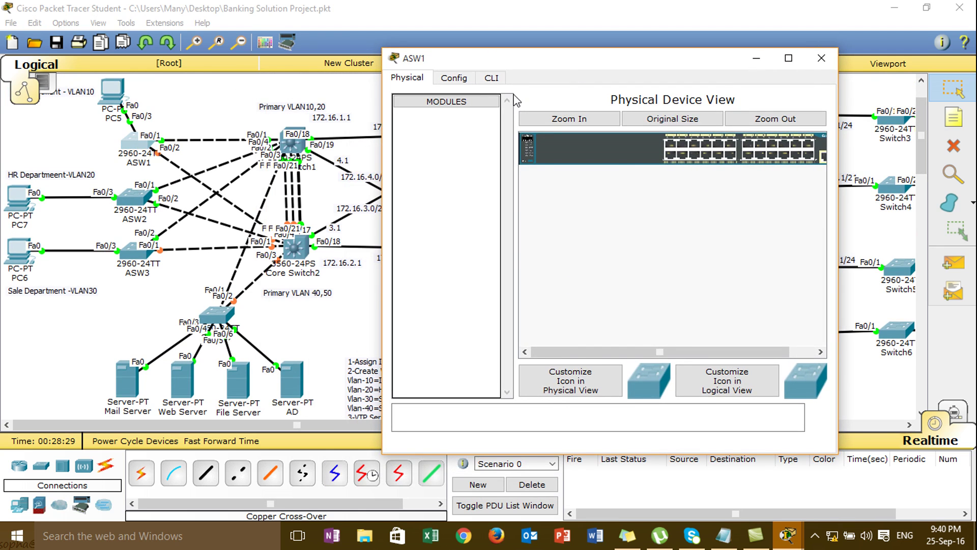
left_click(491, 77)
key("Return")
type("enable")
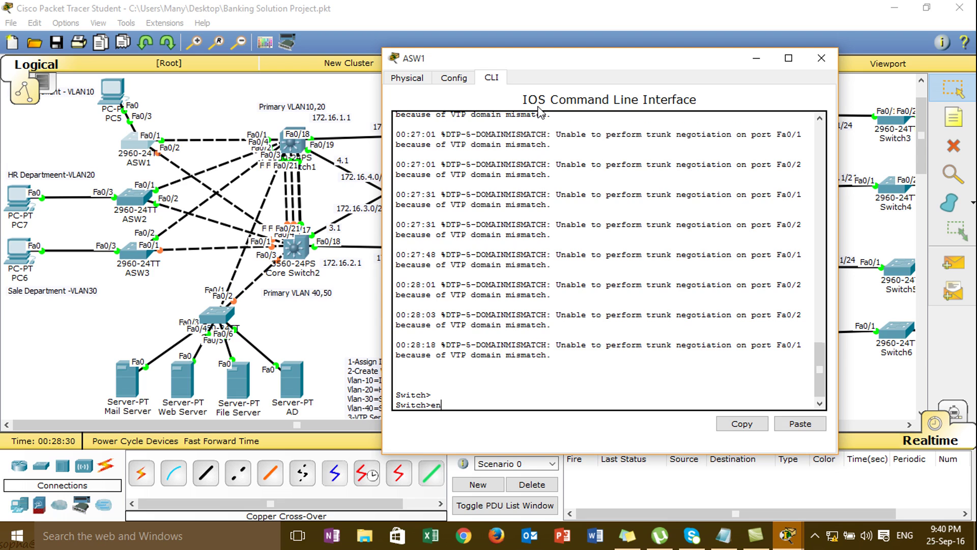
key("Tab")
key("Return")
key("Return")
Enter global configuration mode on the access switch and set its hostname to ASW1
type("conf")
key("Tab")
type("t")
key("Tab")
key("Return")
type("hos")
key("Tab")
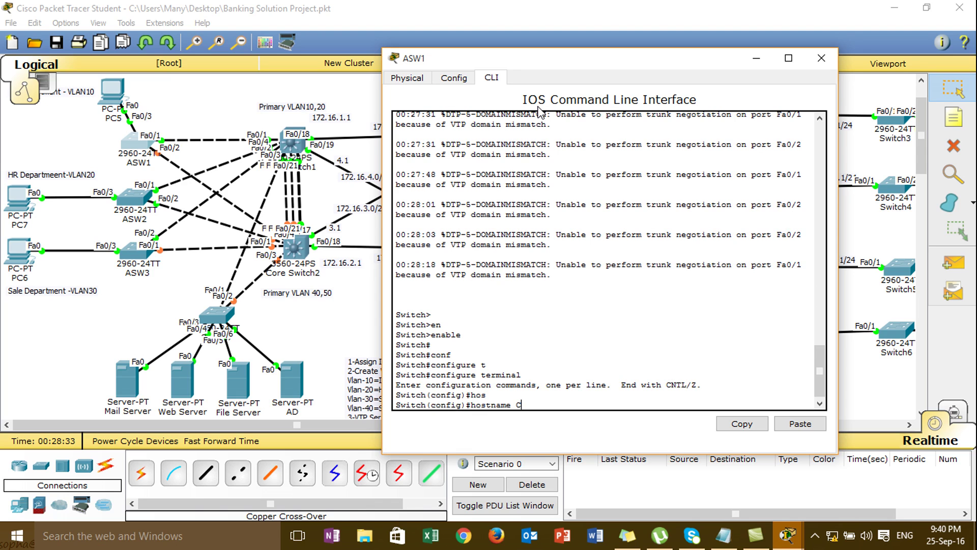
type("As")
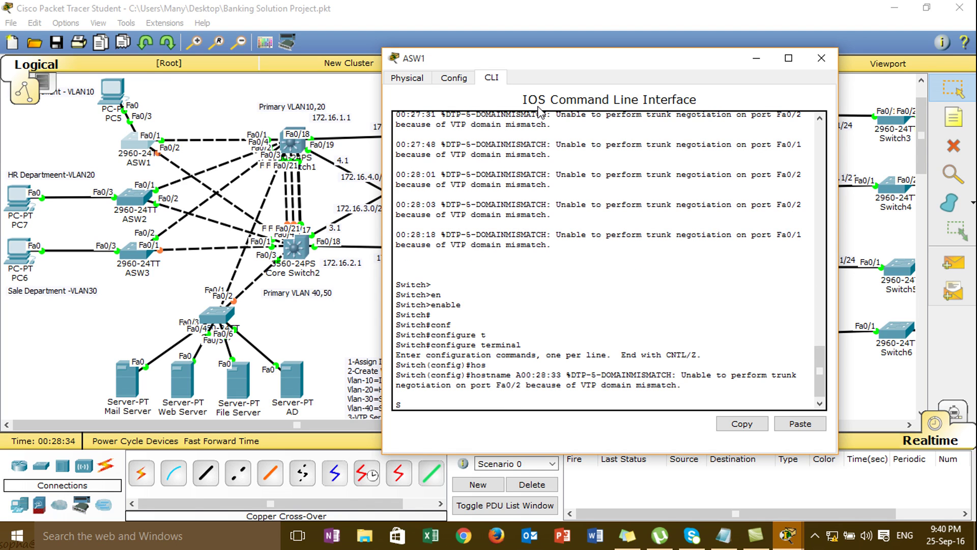
key("Return")
key("Return")
key("Return")
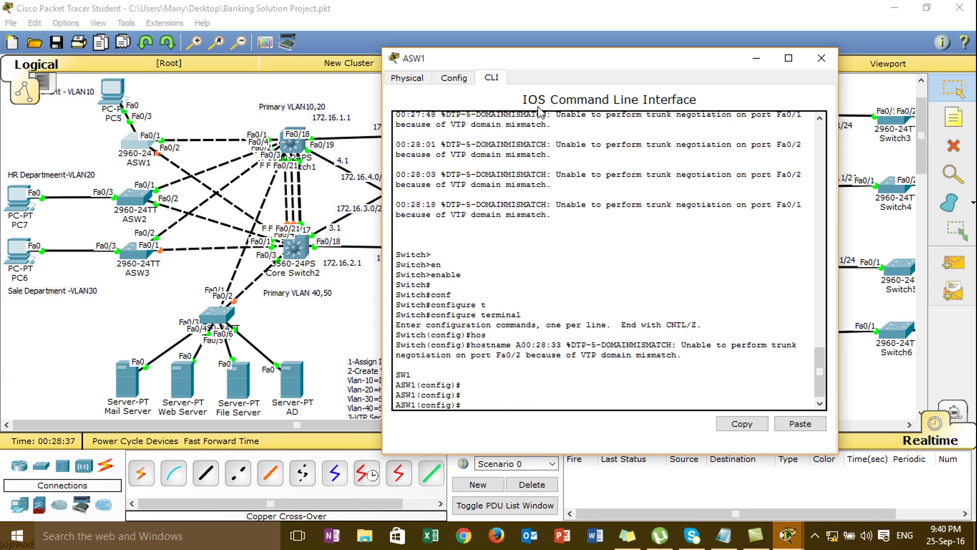
Set the VTP mode of ASW1 to client
type("vt")
key("Tab")
type("m")
key("Tab")
type("cl")
key("Tab")
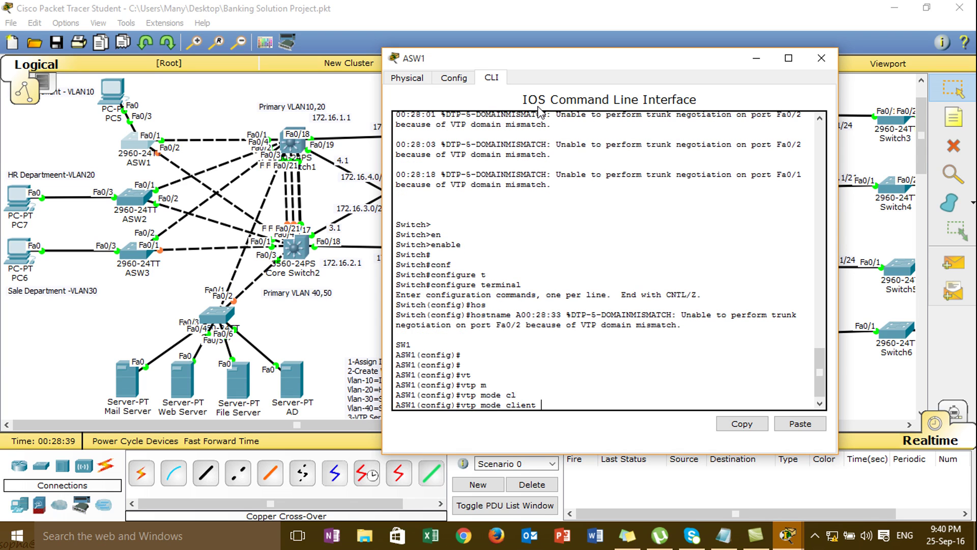
key("Return")
Set the VTP domain name on ASW1 to cisco.com
type("vt")
key("Tab")
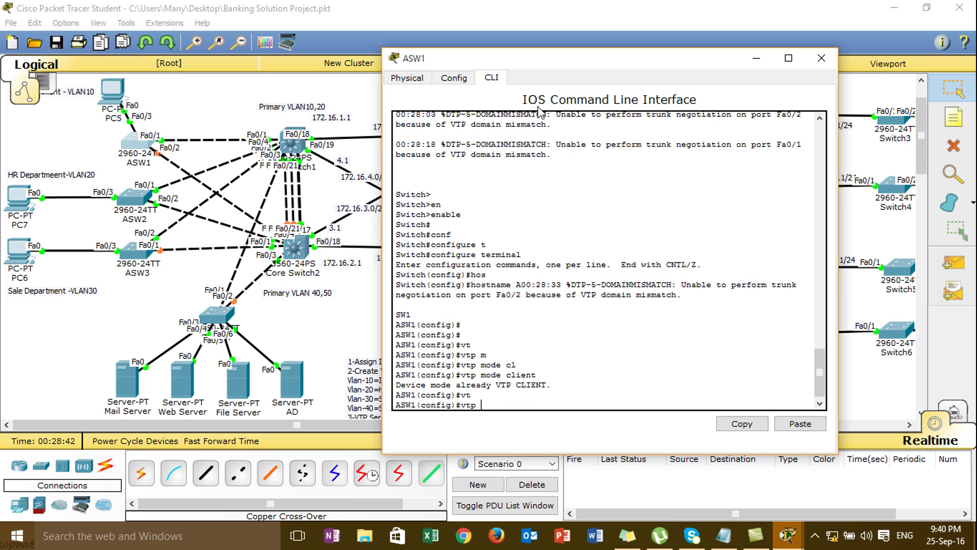
type("d")
key("Tab")
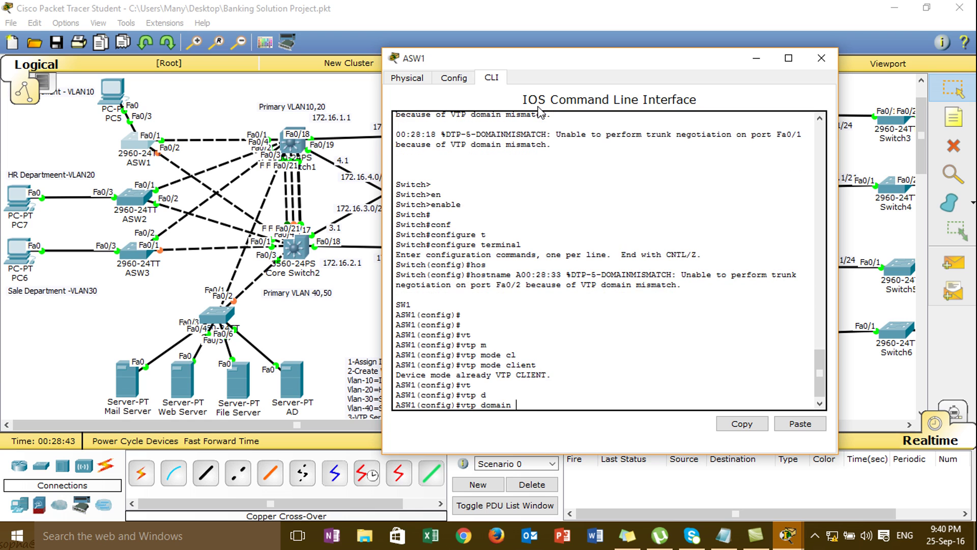
type("cisco.com")
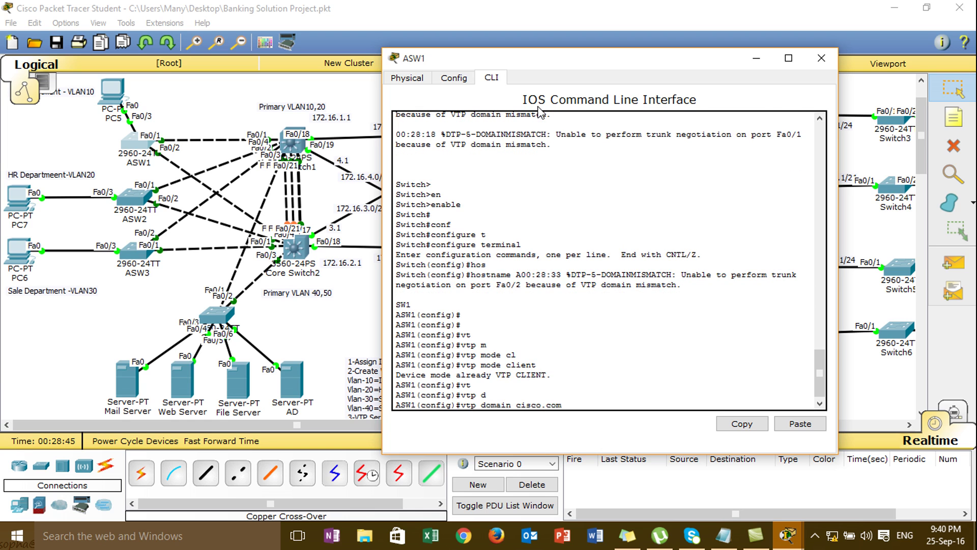
key("Return")
Try to set the VTP version on ASW1 to 2
type("vt")
key("Tab")
type("ve")
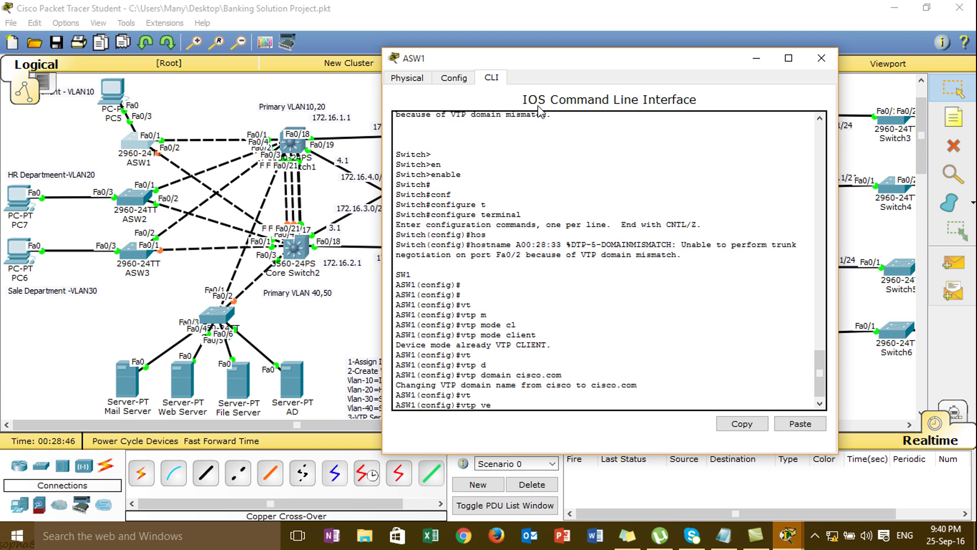
type("r")
key("Tab")
type("2")
key("Return")
key("Return")
key("Return")
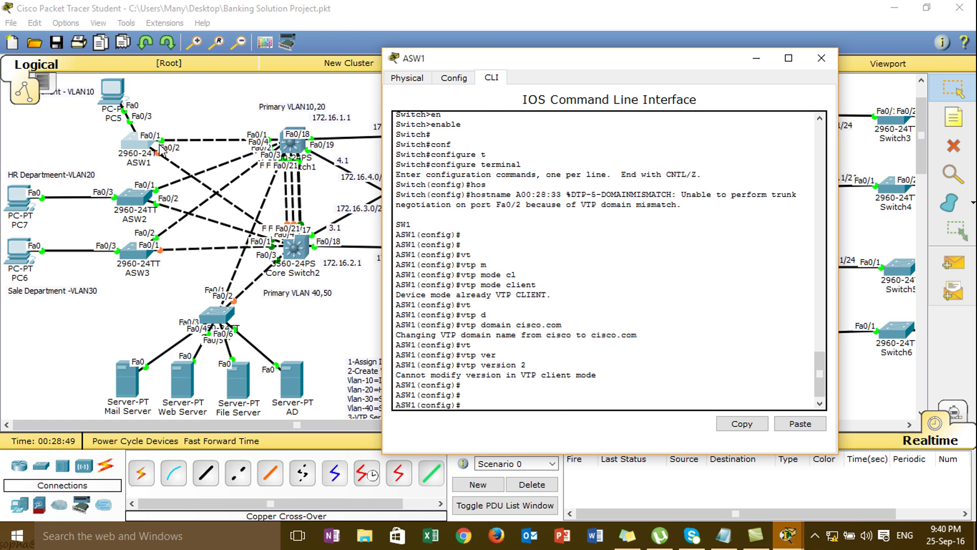
key("Return")
key("Return")
key("Return")
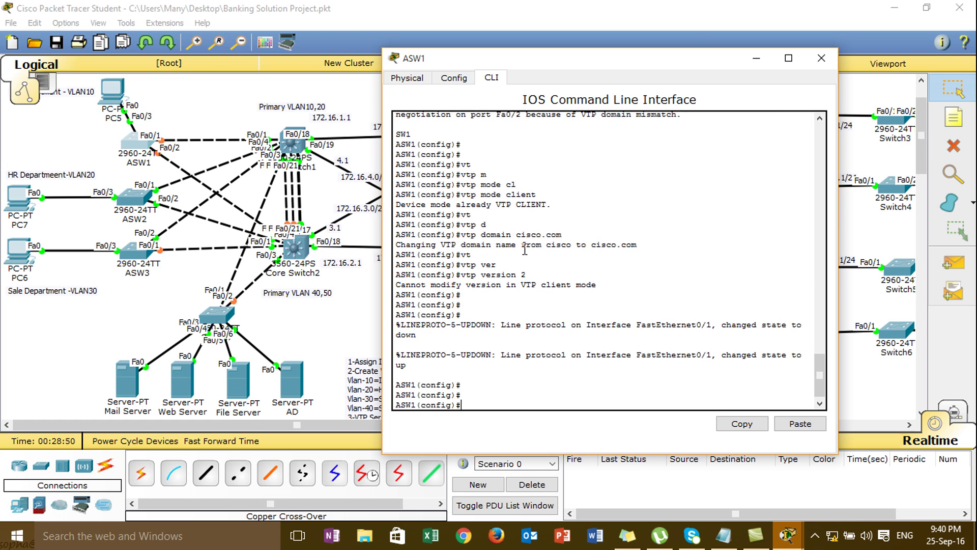
Set the interface range f0/1-2 on ASW1 to switchport access mode
type("int ra")
key("Tab")
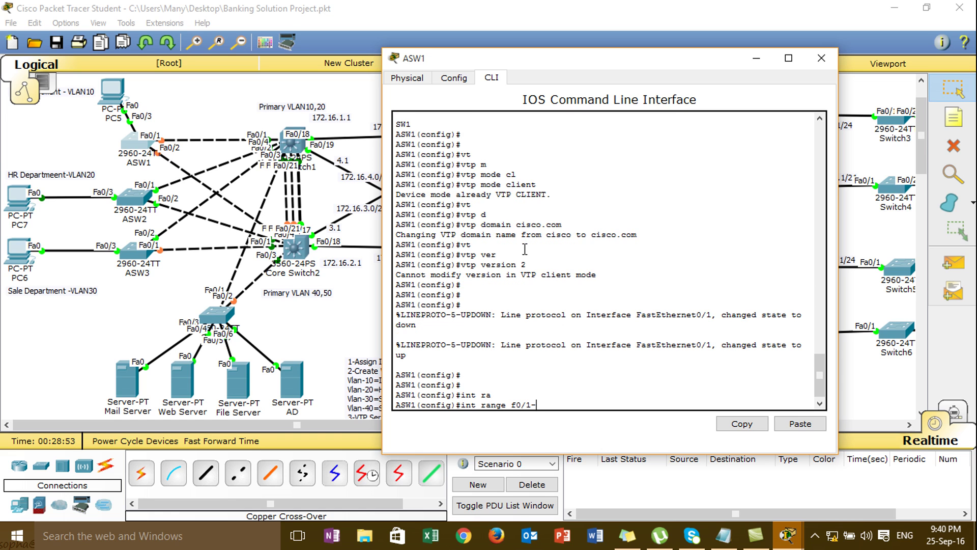
type("2")
key("Return")
type("sw")
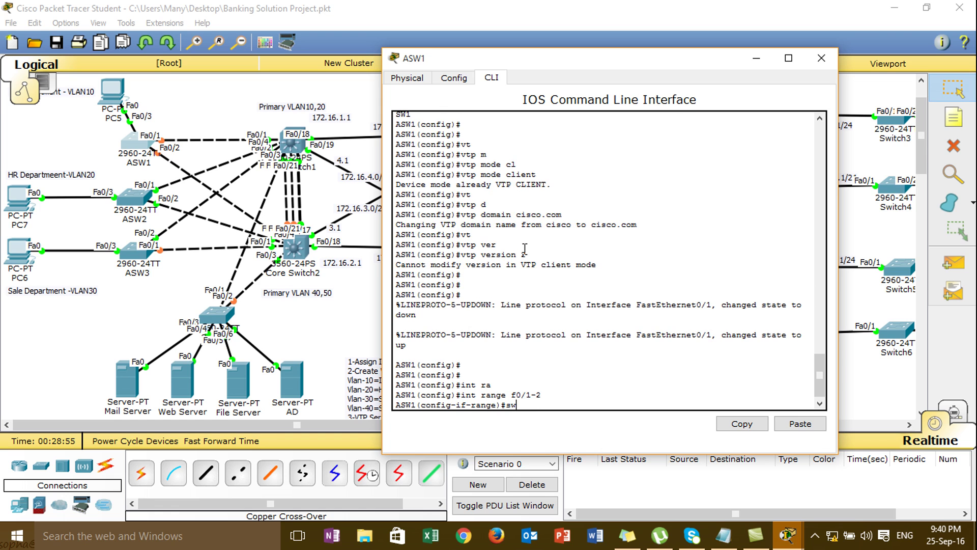
key("Tab")
type("m")
key("Tab")
type("a")
key("Tab")
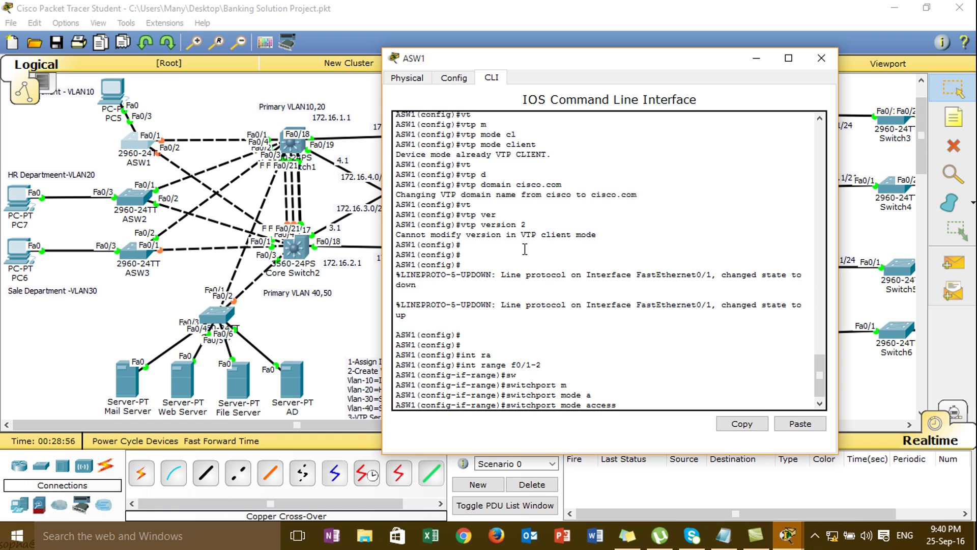
key("Return")
key("Return")
key("Return")
key("Return")
key("Return")
key("Return")
key("Return")
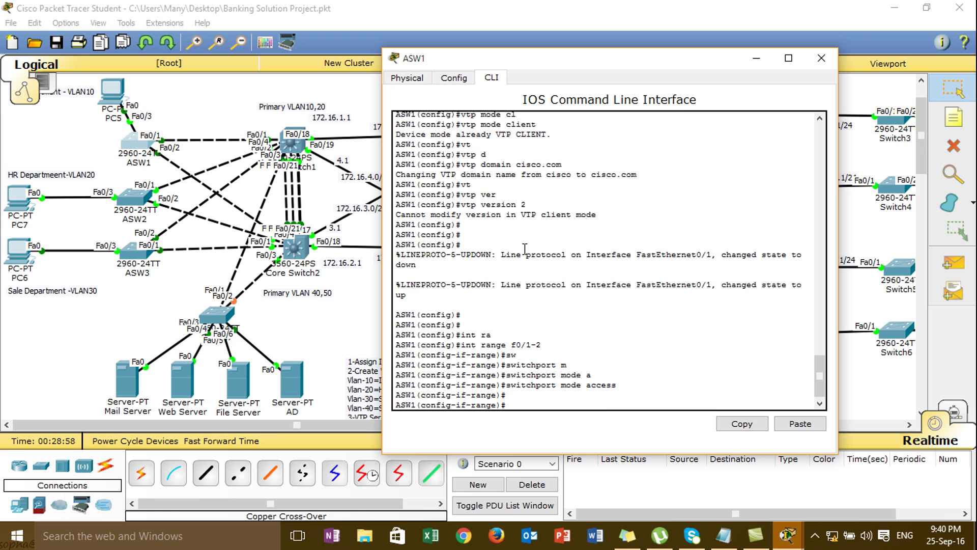
key("Return")
key("Return")
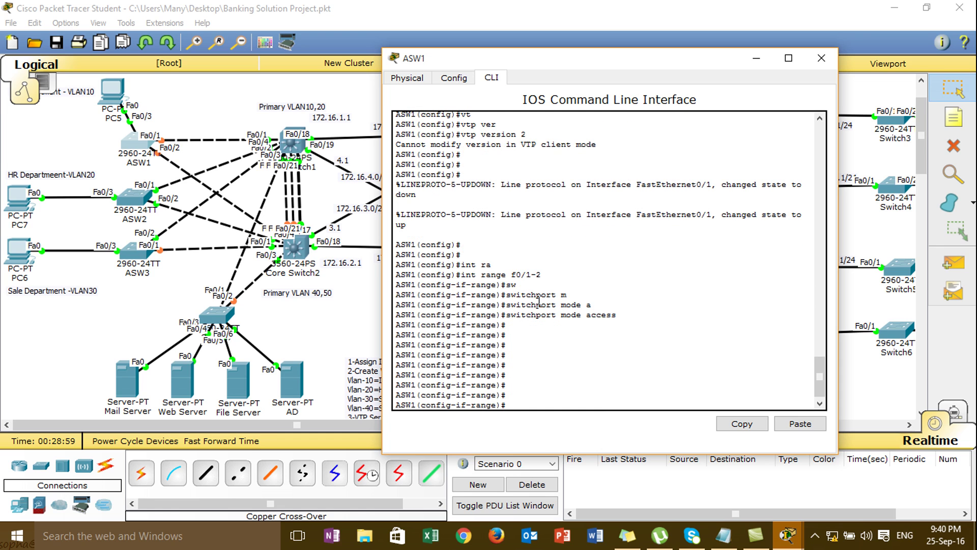
Return to privileged EXEC mode on ASW1, display its VLANs and go back to the topology
type("end")
key("Return")
type("sh")
key("Tab")
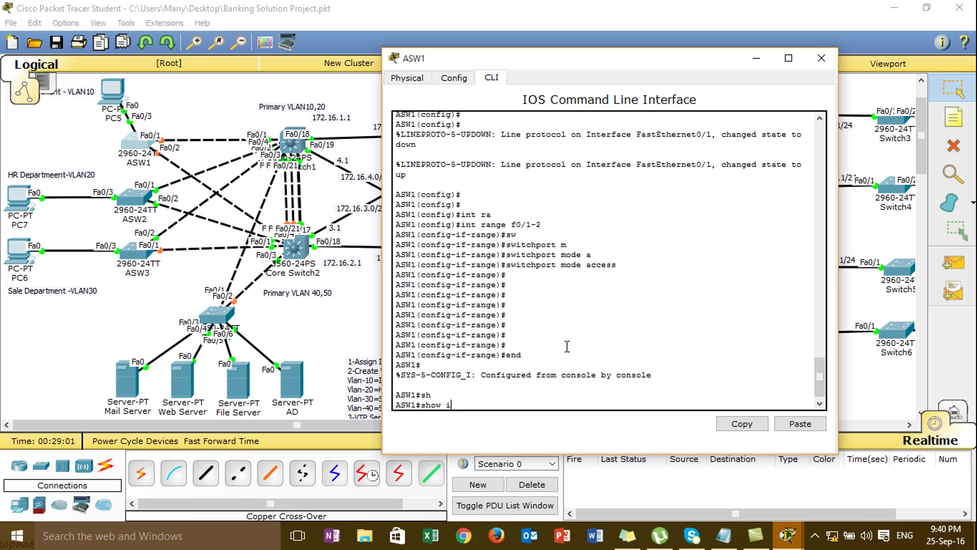
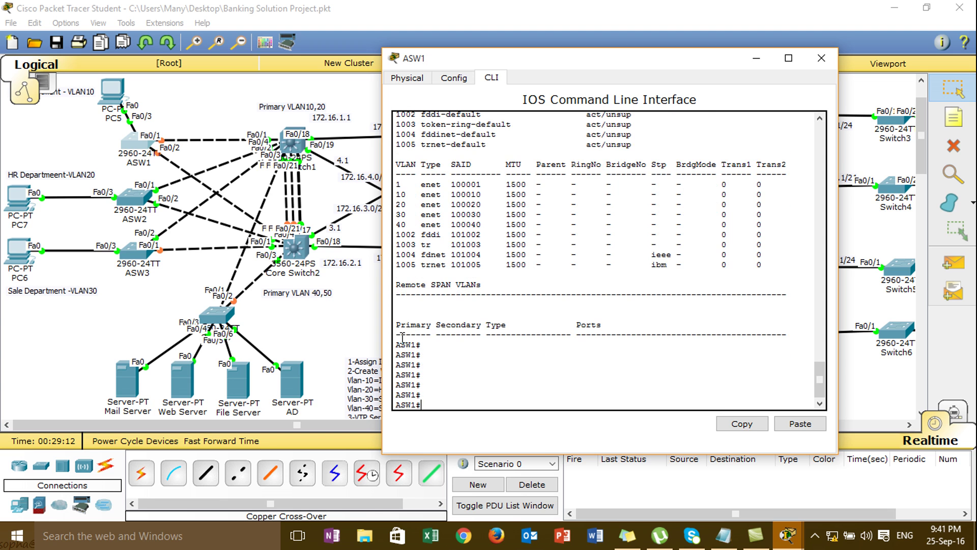
left_click(359, 108)
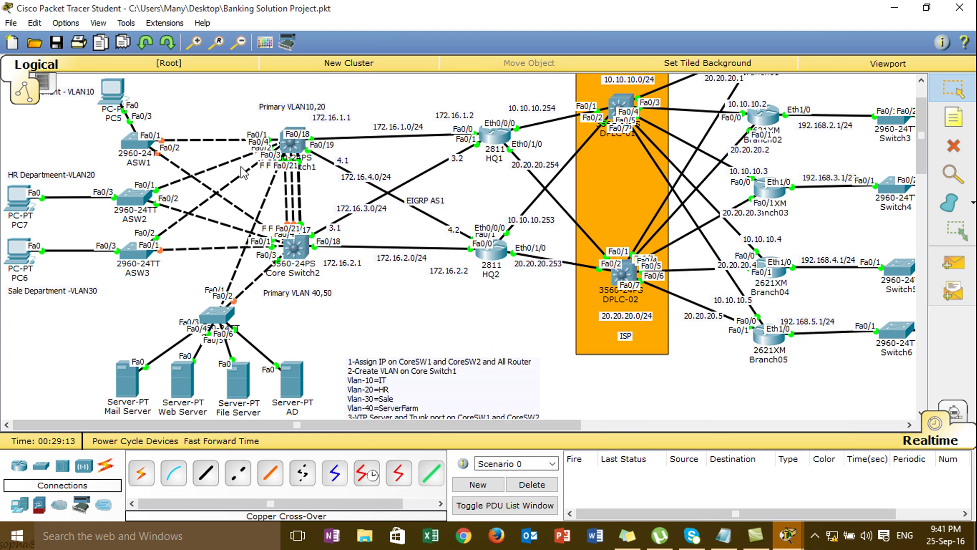
Open the command line of access switch ASW2 and enter privileged EXEC mode
left_click(141, 198)
left_click(376, 114)
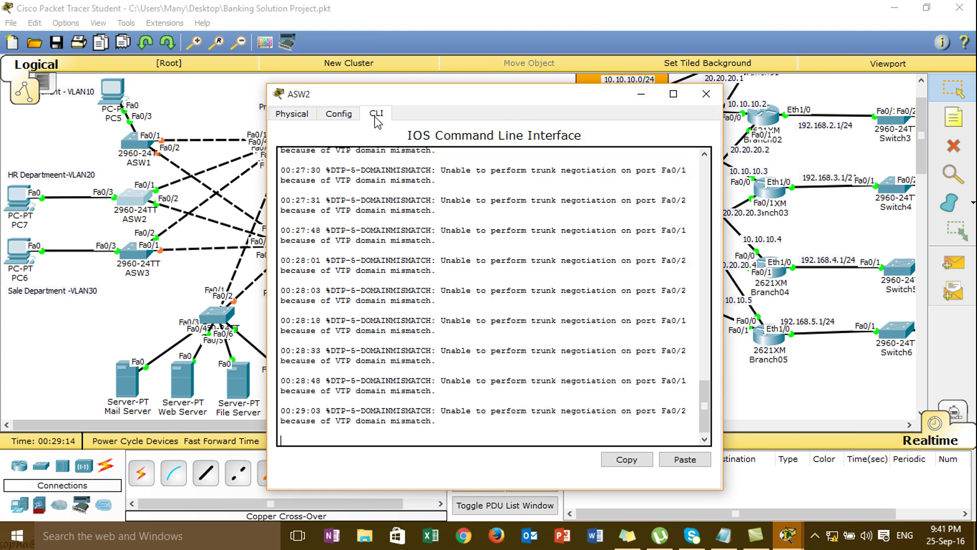
left_click_drag(413, 98, 467, 88)
key("Return")
key("Return")
type("en")
key("Tab")
key("Return")
Display the VLAN table on ASW2 with show vlan
type("sh")
key("Tab")
type("vl")
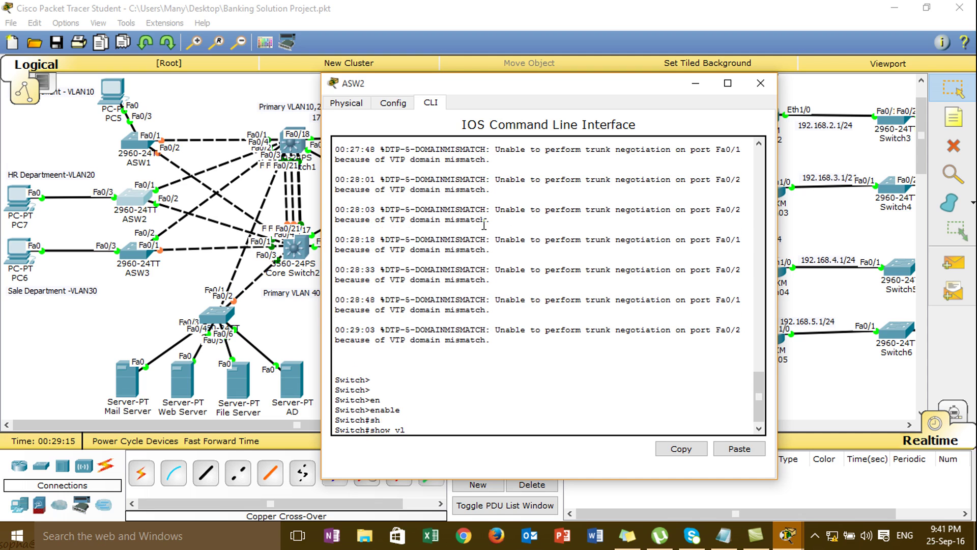
key("Tab")
key("Return")
key("Return")
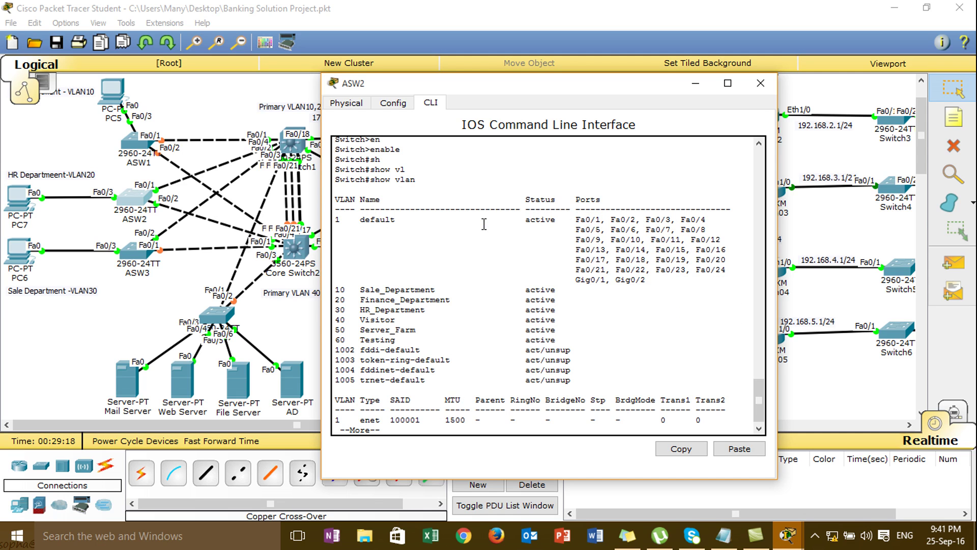
Switch to the ASW1 command line and display its VLAN table for comparison with ASW2
left_click(133, 145)
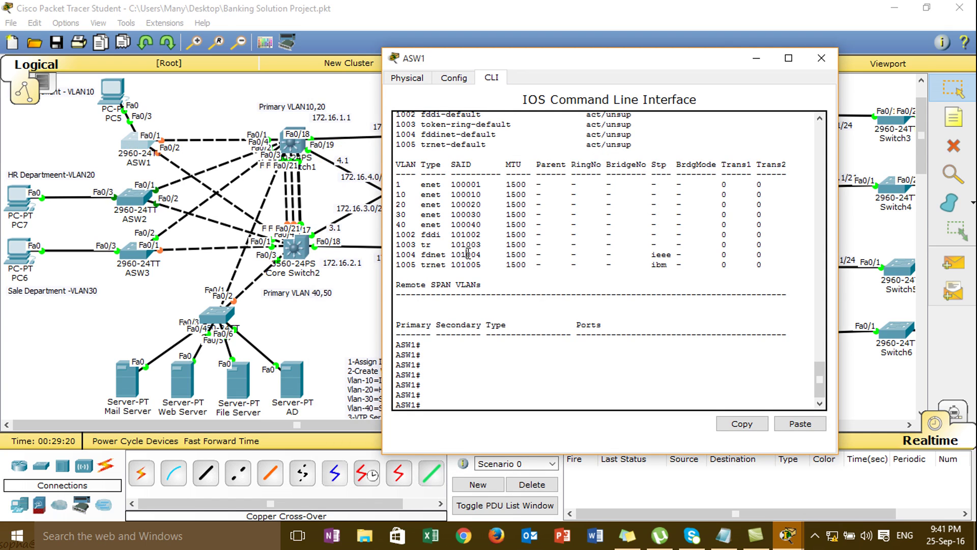
key("Return")
type("sh")
key("Tab")
type("vl")
key("Tab")
key("Return")
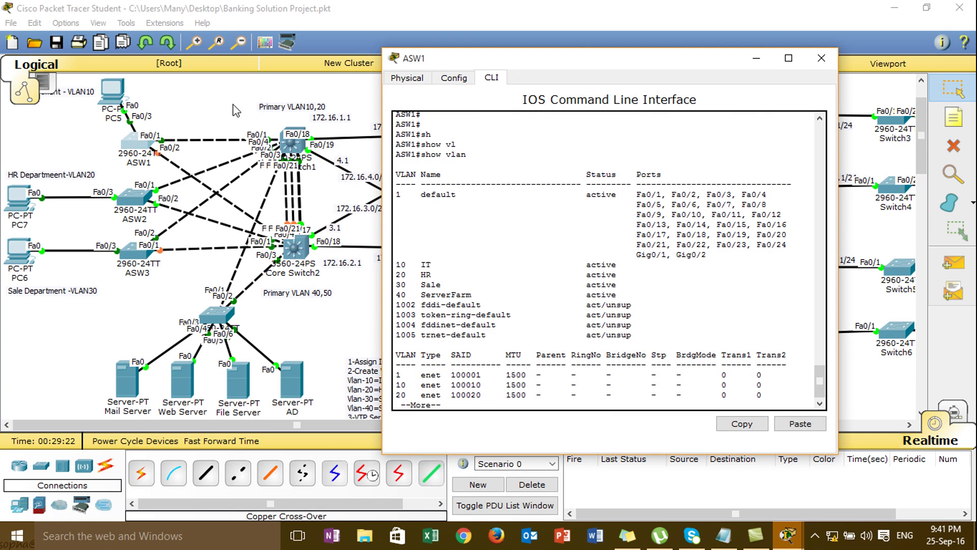
Return to the ASW2 command line and delete vlan.dat from its flash, confirming the file name and deletion
left_click(118, 212)
left_click(136, 199)
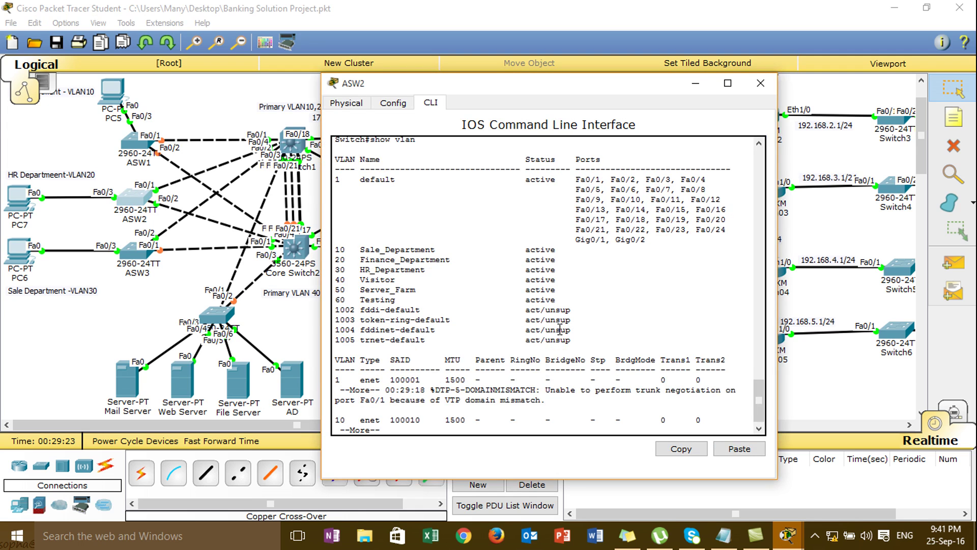
type("dle")
key("Tab")
key("BackSpace")
key("BackSpace")
type("el")
key("Tab")
type("vl")
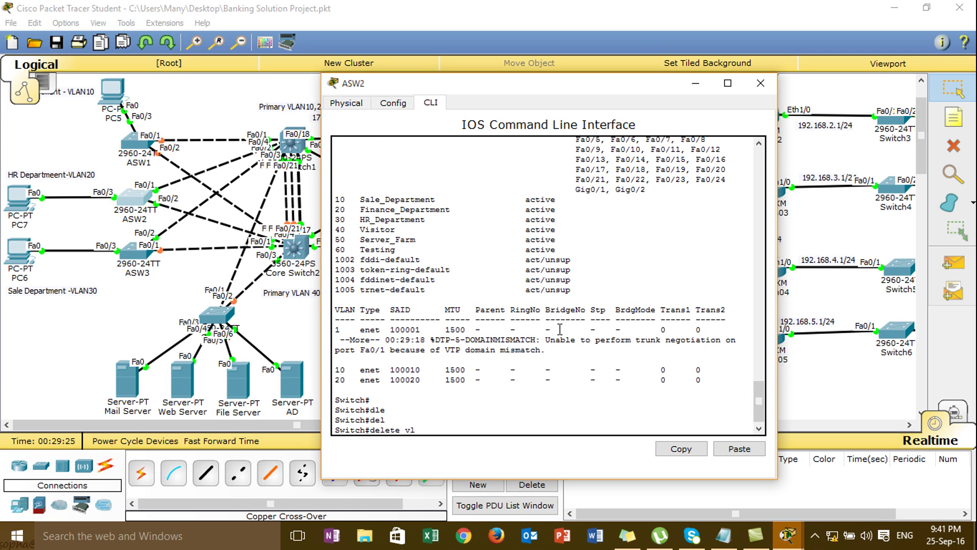
key("Tab")
type("an.dat")
key("Return")
key("Return")
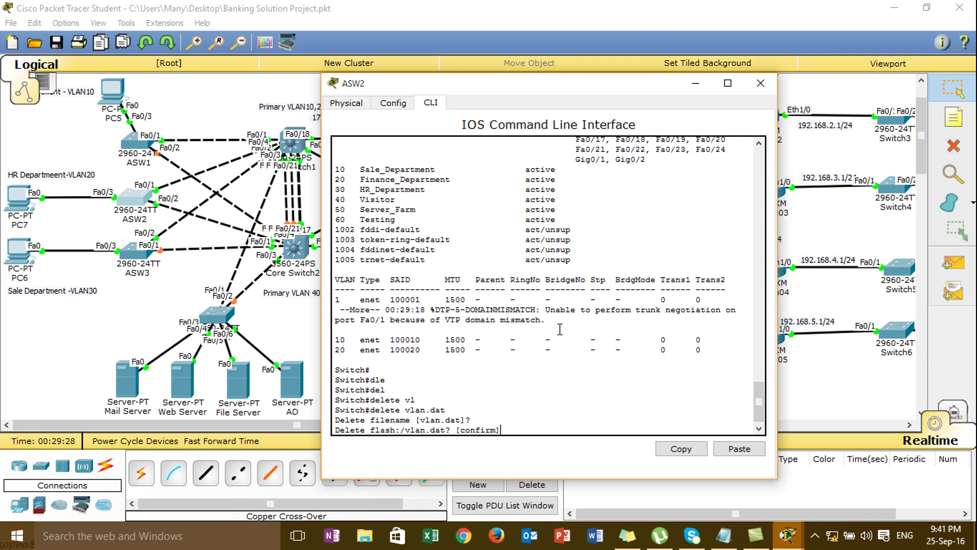
key("Return")
Reload ASW2 and confirm the restart
type("relaod")
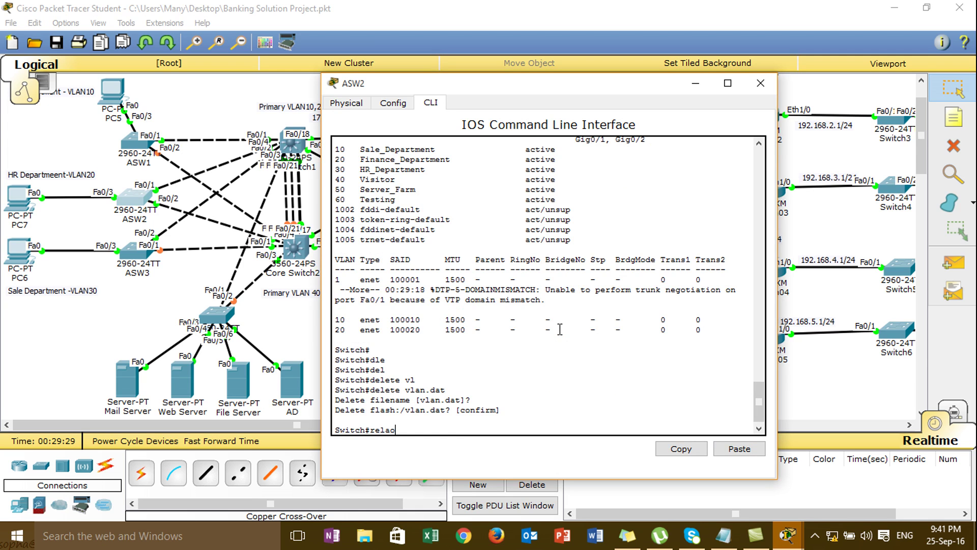
key("Return")
type("reloa")
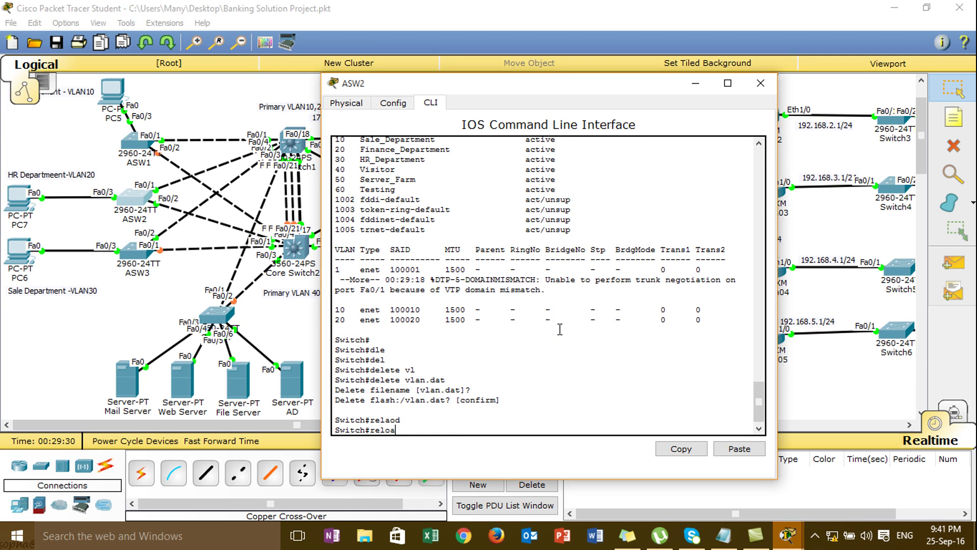
type("d")
key("Return")
key("Return")
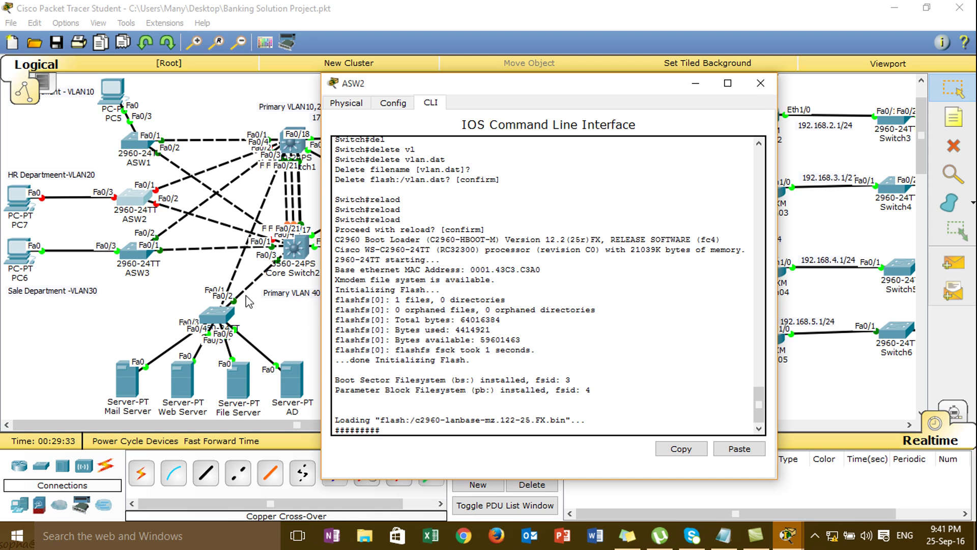
Open the command line of access switch ASW3 and enter privileged EXEC mode
left_click(135, 248)
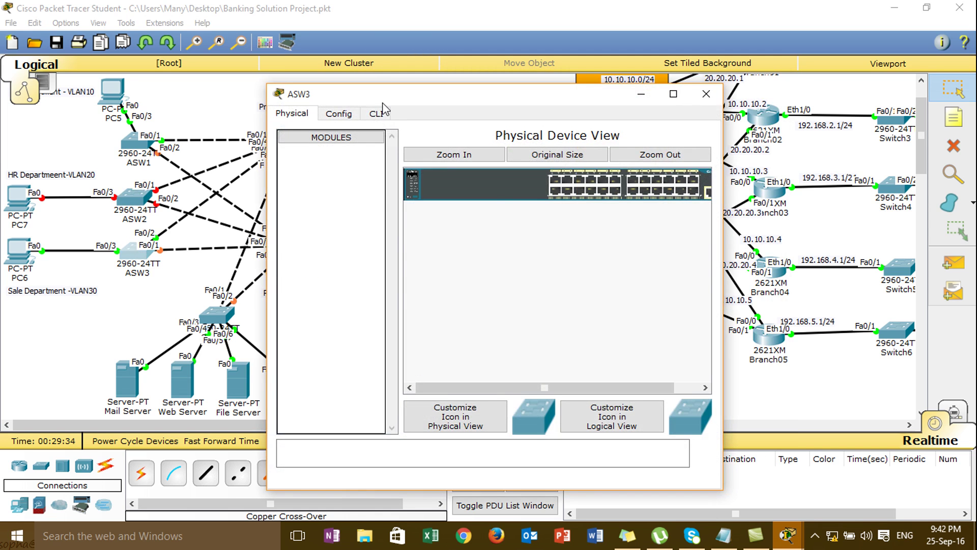
left_click(376, 113)
type("en")
key("Tab")
key("Return")
Display the full VLAN table on ASW3 with show vlan
type("sh")
key("Tab")
type("vl")
key("Tab")
key("Return")
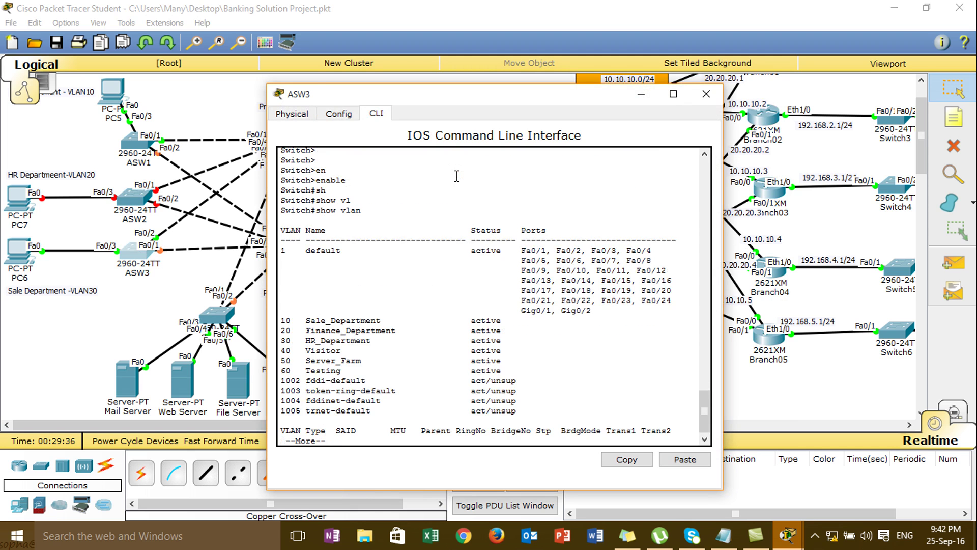
key("space")
Try to delete vlan.dat from the flash of ASW3
type("d")
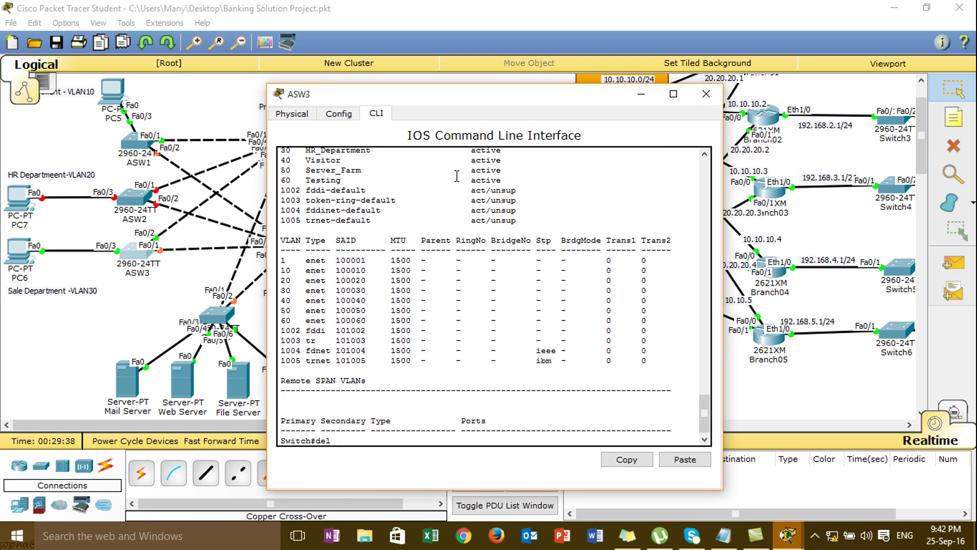
type("el")
key("Tab")
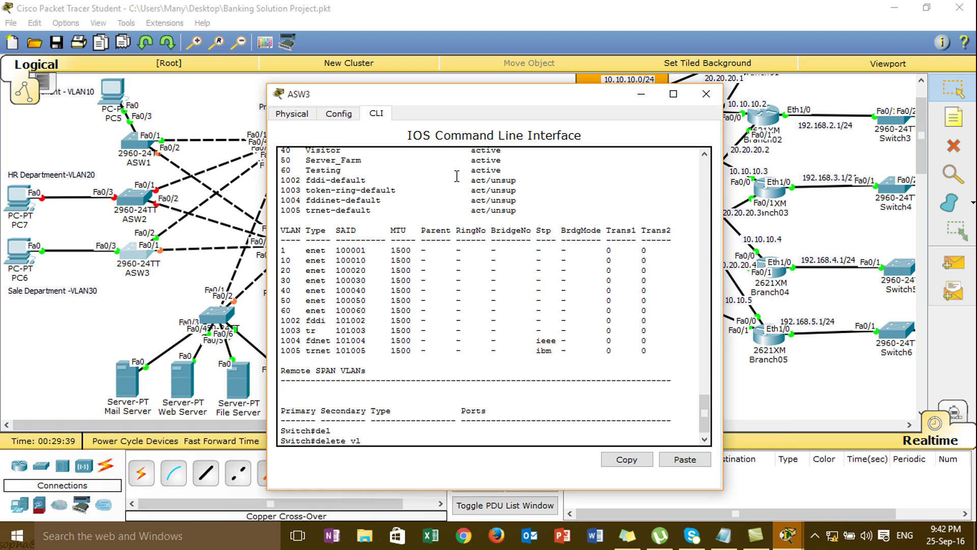
type("vl")
key("Tab")
type("an")
key("Tab")
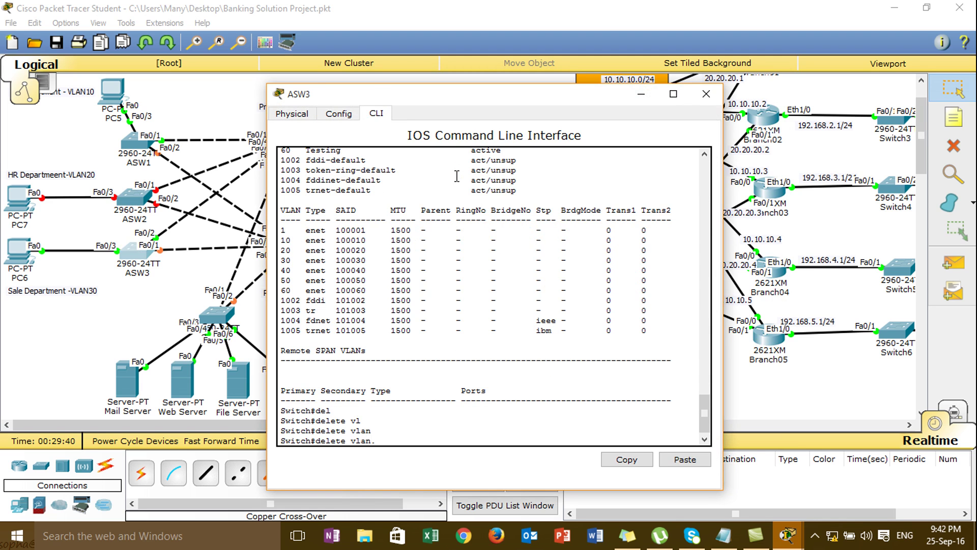
type(".dat")
key("Tab")
key("Return")
key("Return")
Reload ASW3 and confirm the restart
type("rel")
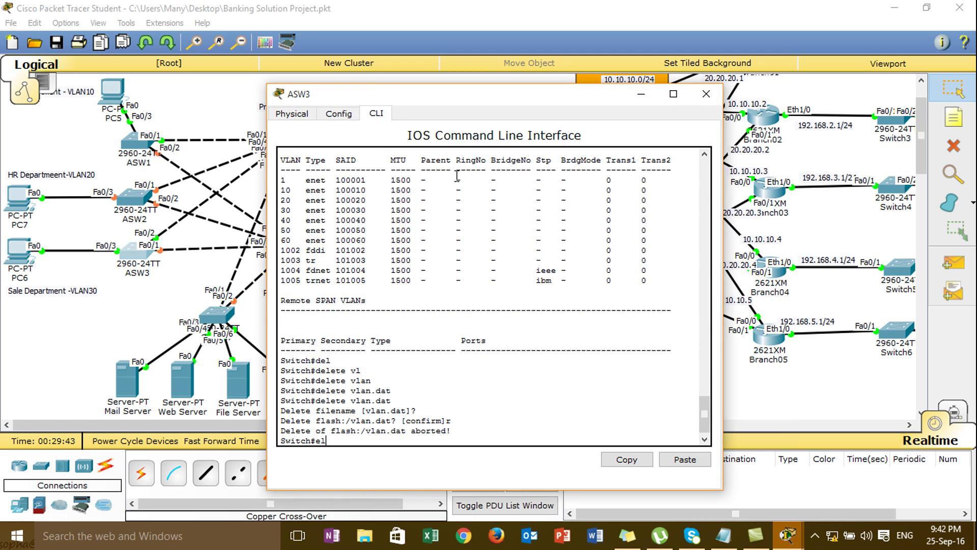
type("oad")
key("Tab")
key("Return")
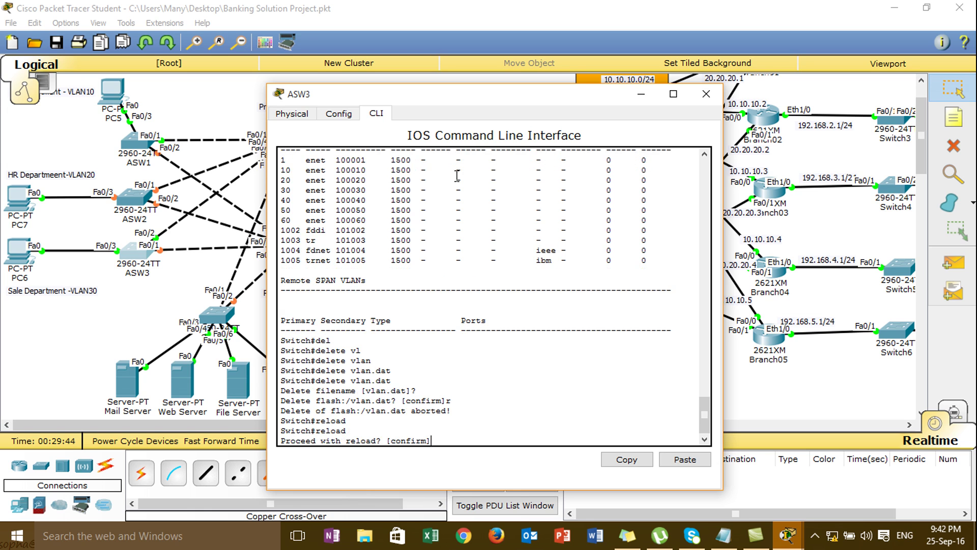
key("Return")
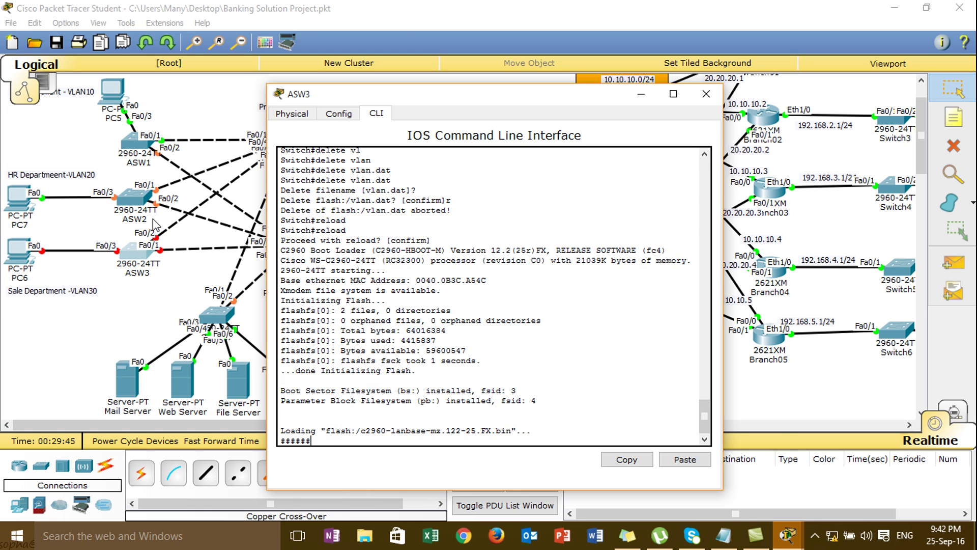
Open the command line of Switch7, the switch connecting the servers, and enter privileged EXEC mode
left_click(150, 219)
left_click(224, 315)
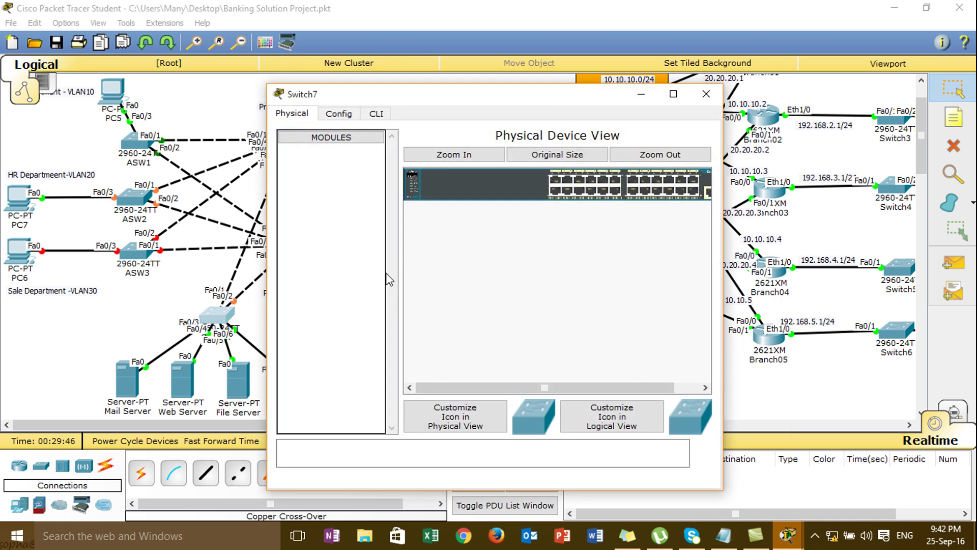
left_click(376, 113)
key("Return")
key("Return")
type("e")
key("Tab")
type("n")
key("Tab")
key("Return")
Display the full VLAN table on Switch7 with show vlan
type("sh")
key("Tab")
type("vl")
key("Tab")
key("Return")
key("space")
Try to delete vlan.date from the flash of Switch7
type("de")
key("Tab")
key("Tab")
type("l")
key("Tab")
type("v")
key("Tab")
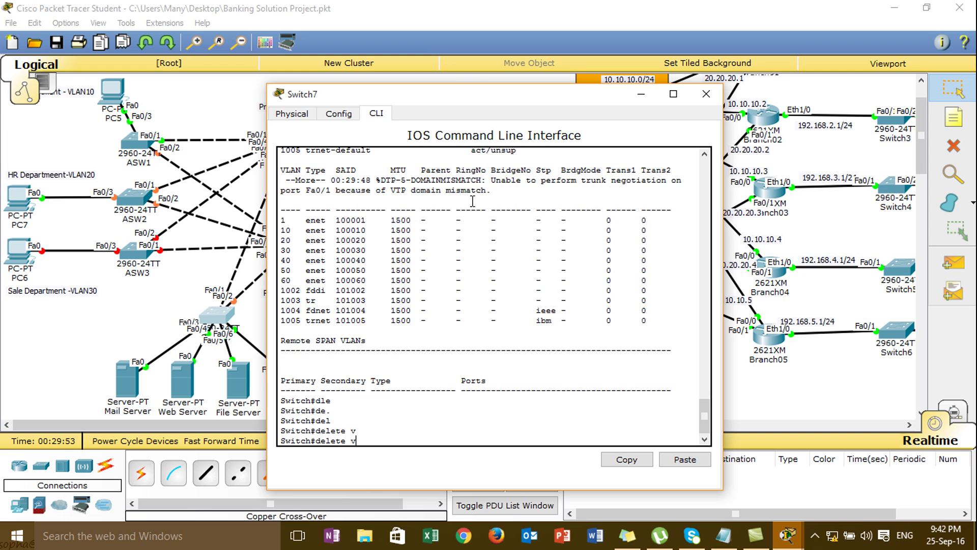
type("lan.date")
key("Tab")
key("Return")
key("Return")
key("Return")
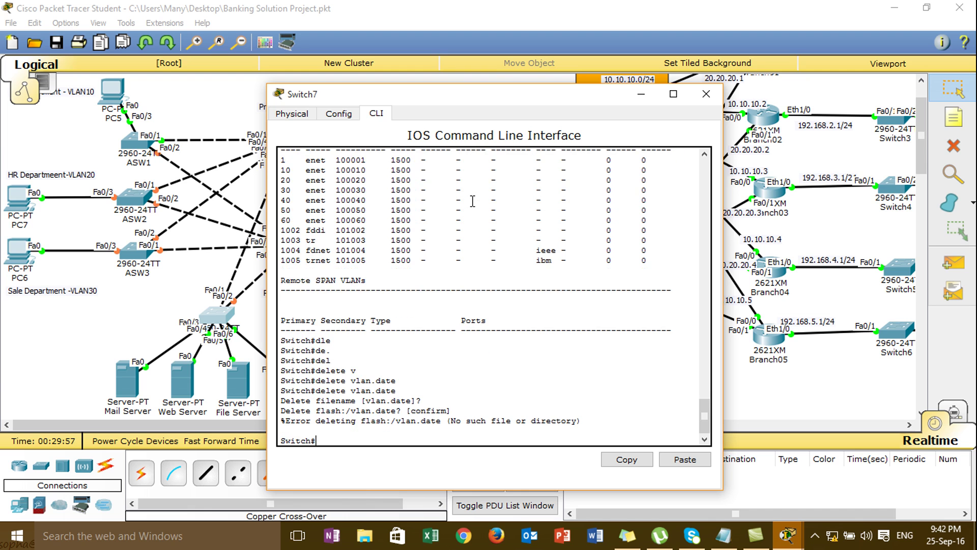
Reload Switch7 and confirm the restart
key("Return")
type("reload")
key("Tab")
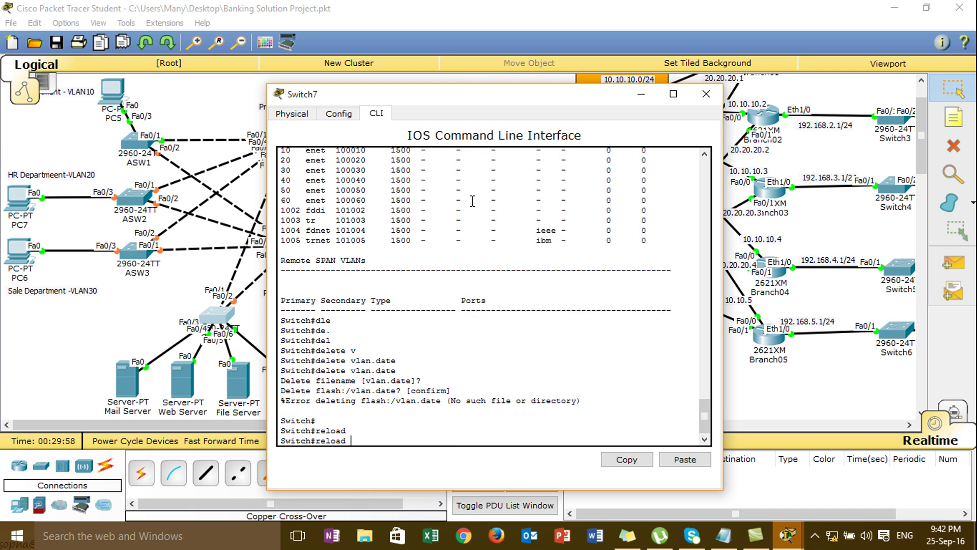
key("Return")
key("Return")
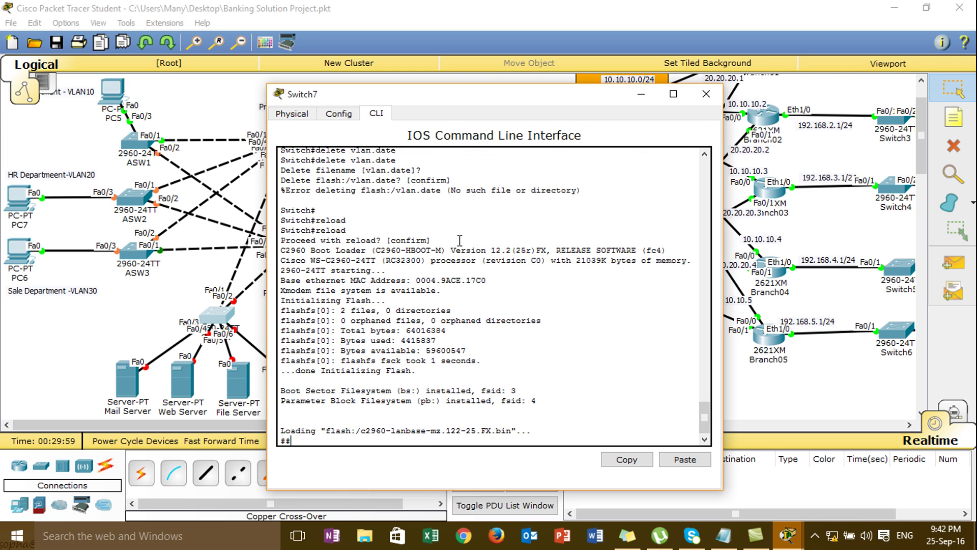
Go back to the restarted ASW2's command line and enter privileged EXEC mode
left_click(214, 293)
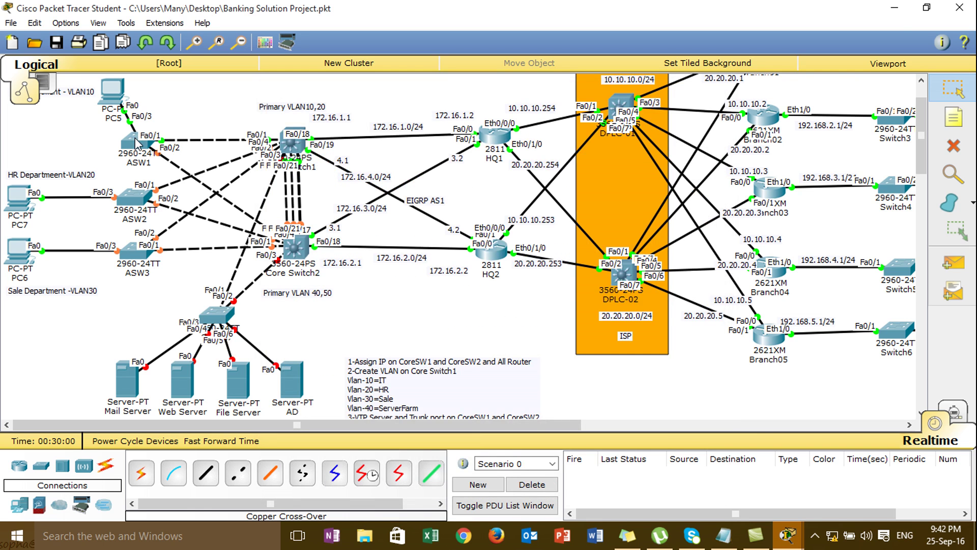
left_click(134, 196)
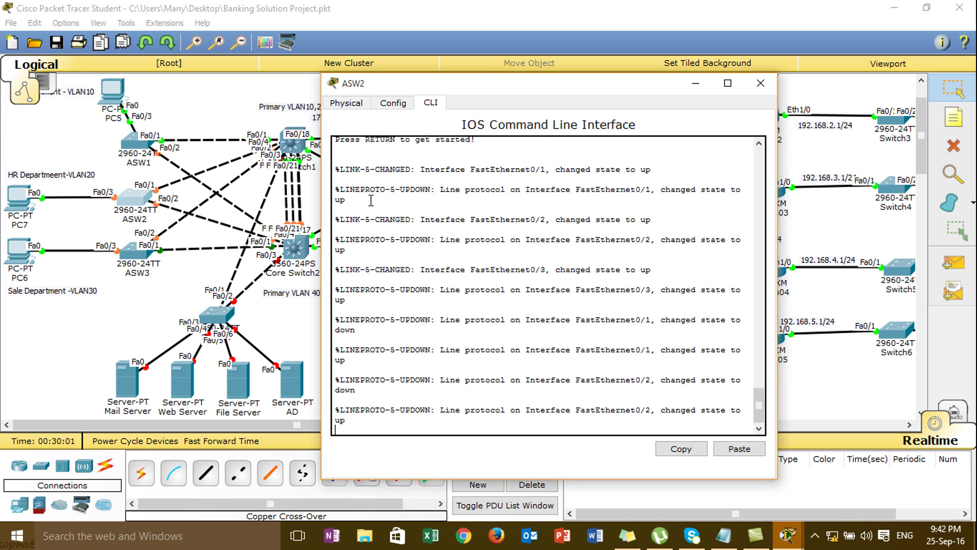
key("Return")
key("Return")
type("s")
key("BackSpace")
type("en")
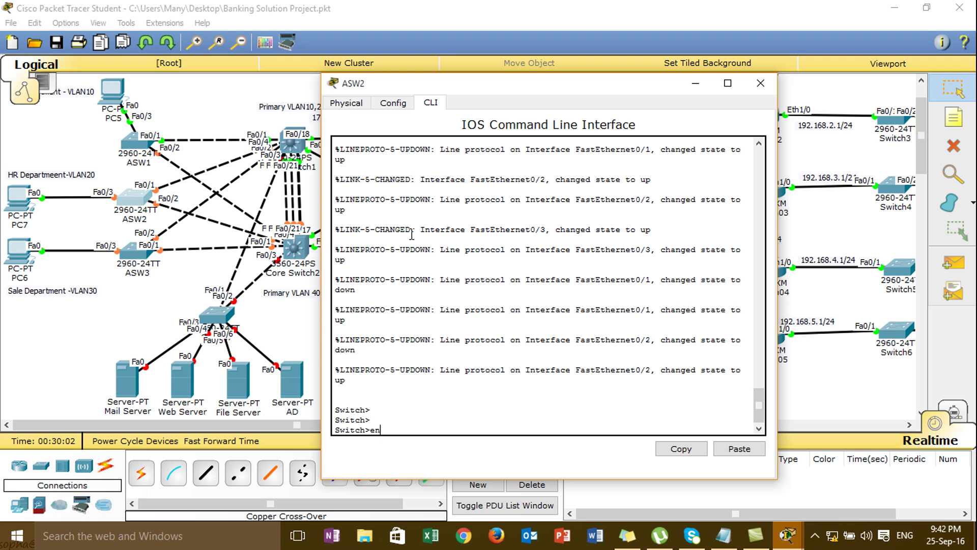
key("Tab")
key("Return")
Display the VLAN table on ASW2 to check which VLANs it has after the reload
type("sh")
key("Tab")
type("vl")
key("Tab")
key("Return")
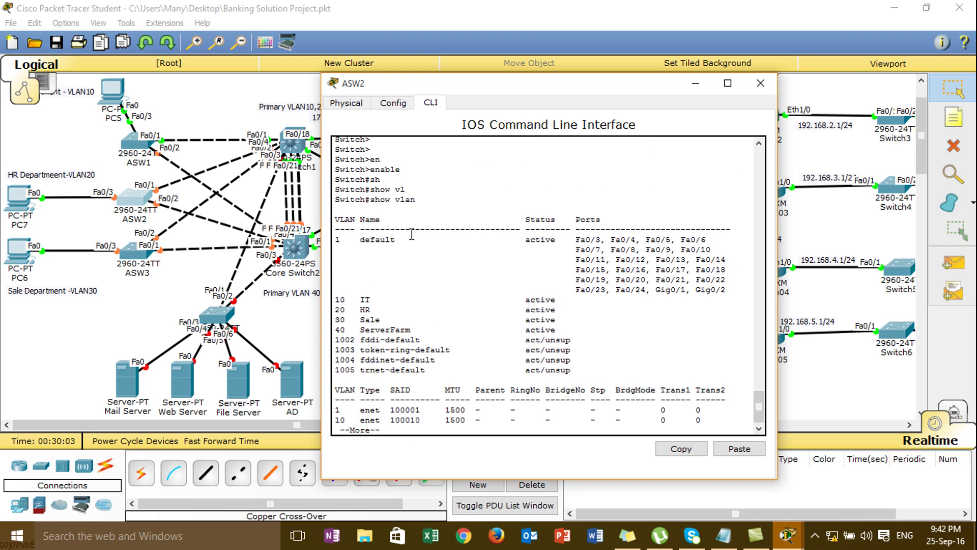
key("Return")
key("Return")
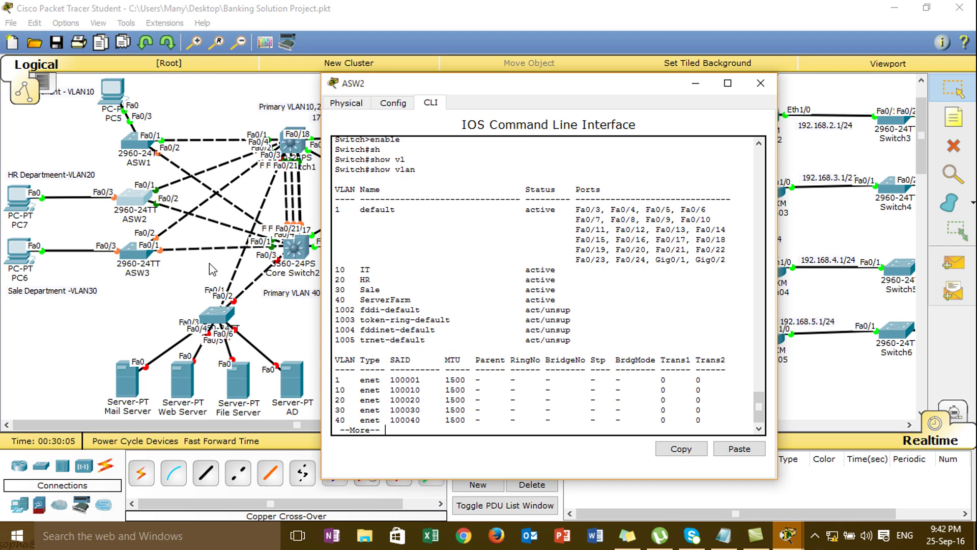
Go back to the restarted ASW3's command line and enter privileged EXEC mode
left_click(180, 287)
left_click(141, 255)
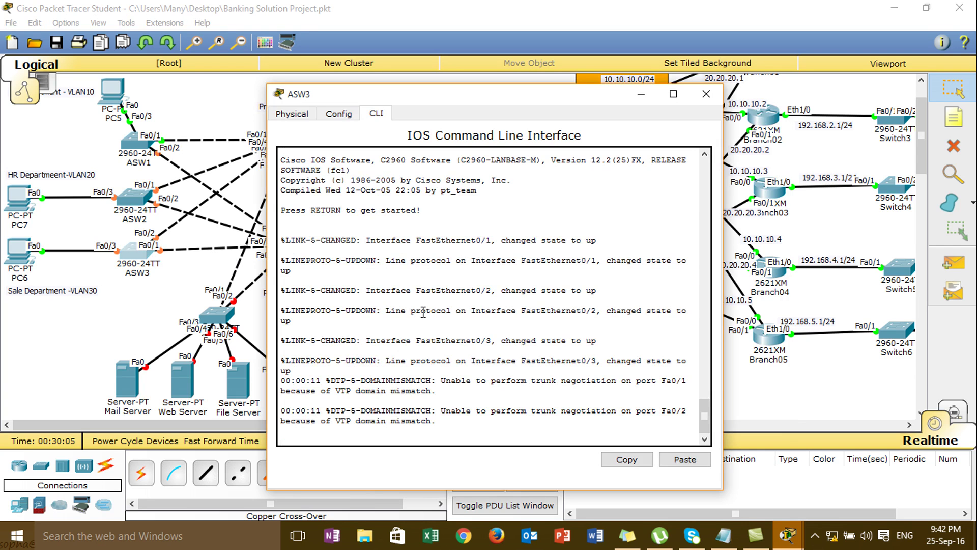
key("Return")
key("Return")
type("en")
key("Tab")
key("Return")
Display the full VLAN table on ASW3 to check its VLANs after the reload
type("sh")
key("Tab")
type("lv")
key("Tab")
key("BackSpace")
type("vl")
key("Tab")
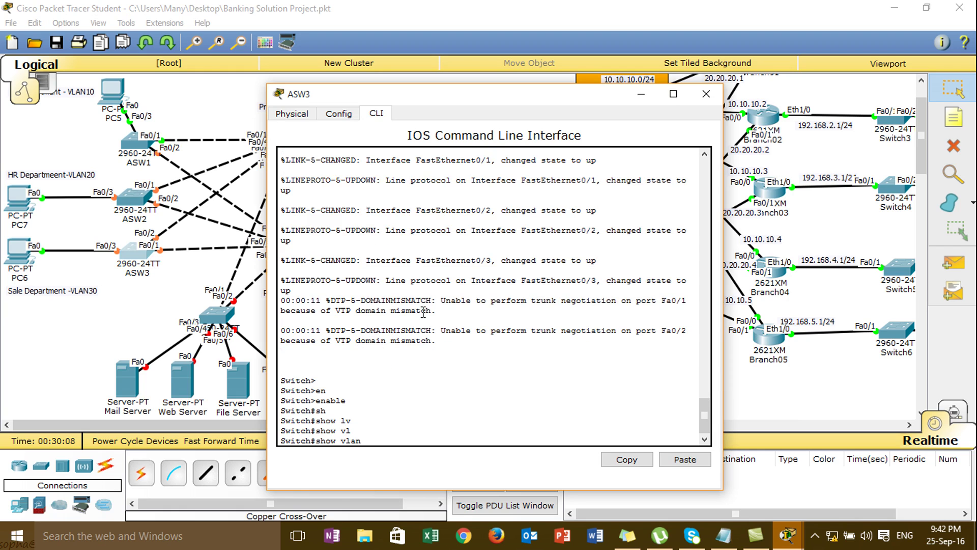
key("Return")
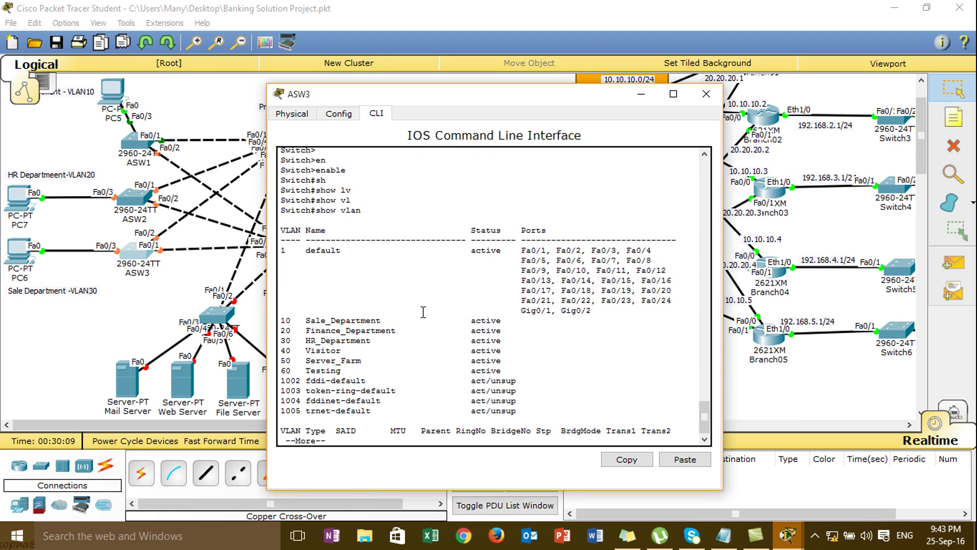
key("space")
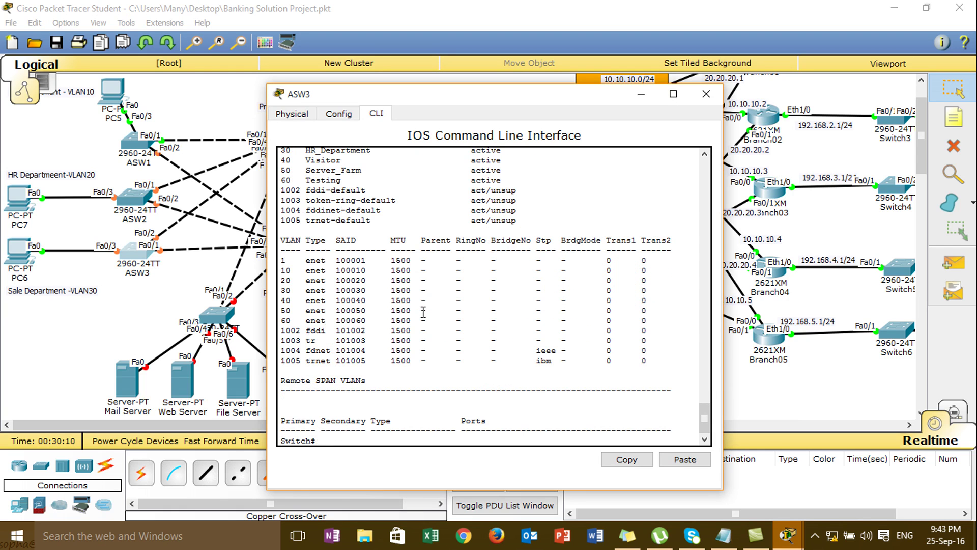
Try to delete vlan.date from the flash of ASW3
type("del")
key("Tab")
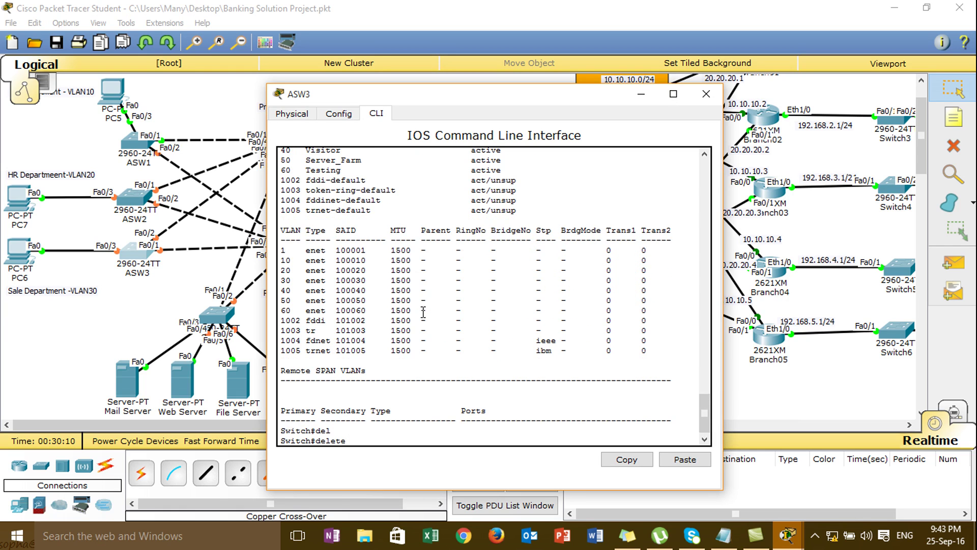
type("vlan")
key("Tab")
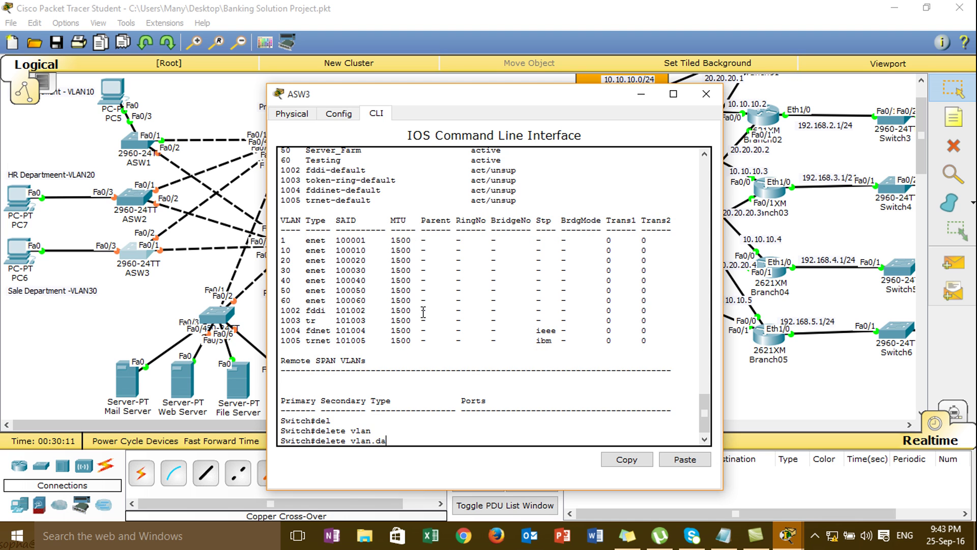
type(".date")
key("Return")
key("Return")
key("Return")
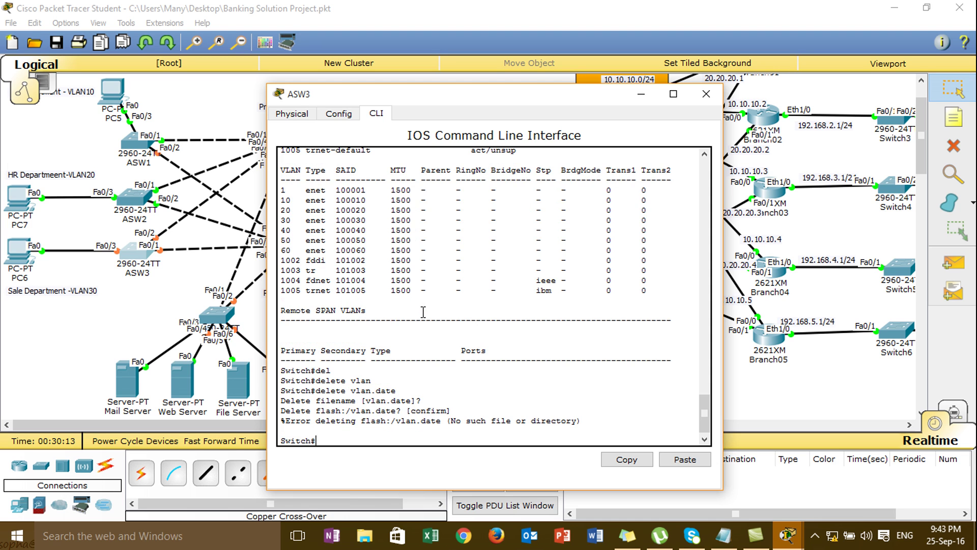
Erase the startup-config of ASW3 and reload the switch
type("eras")
key("Tab")
type("st")
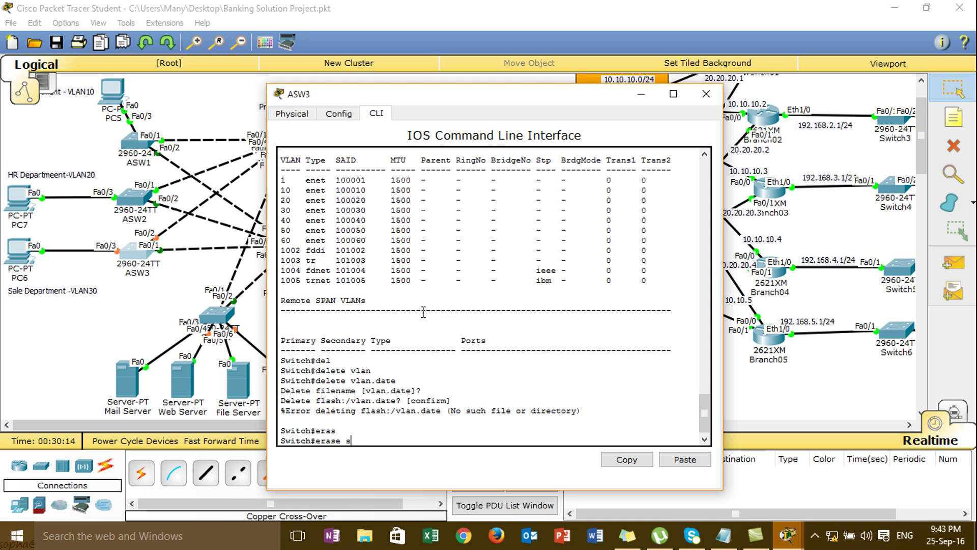
key("Tab")
key("Return")
key("Return")
key("Return")
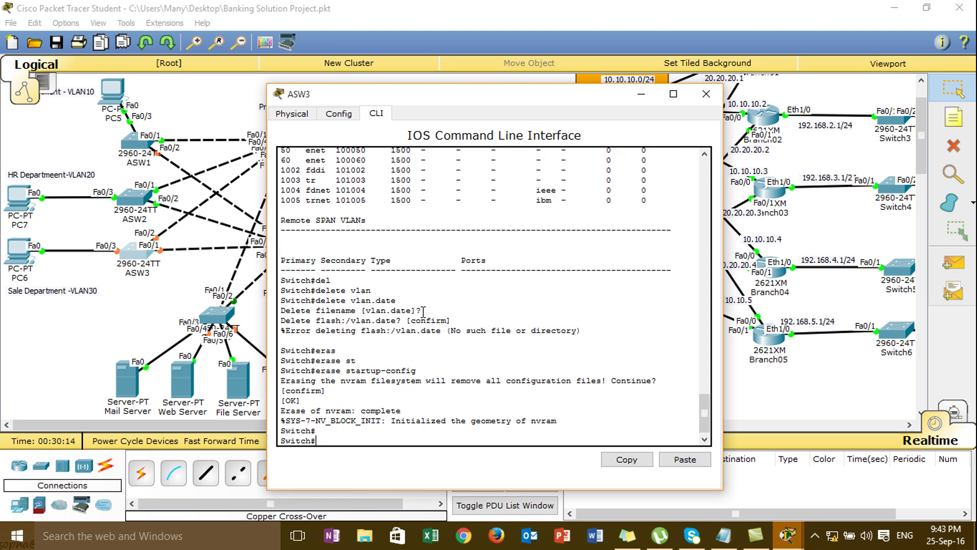
type("reload")
key("Return")
key("Return")
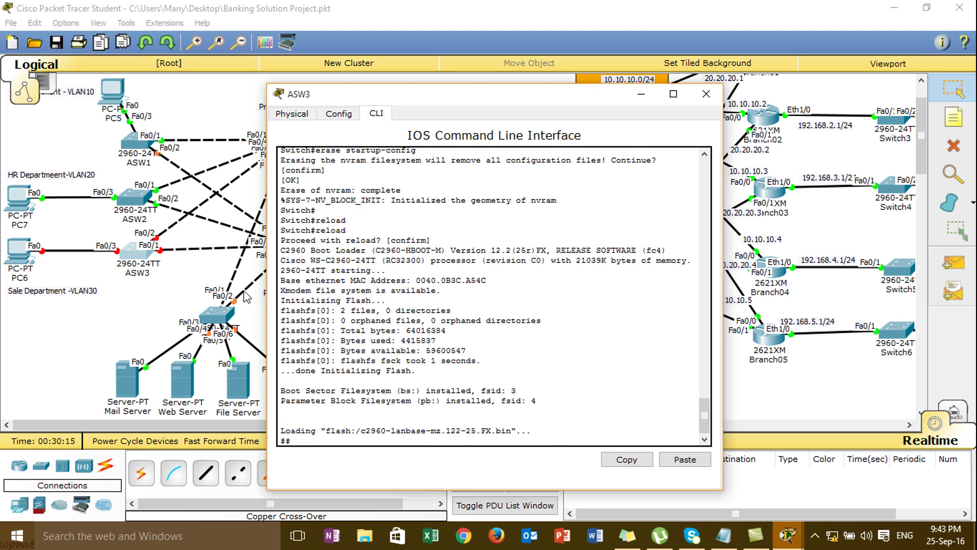
Open the command line of the server farm switch, Switch7, and enter privileged EXEC mode
left_click(210, 289)
left_click(230, 320)
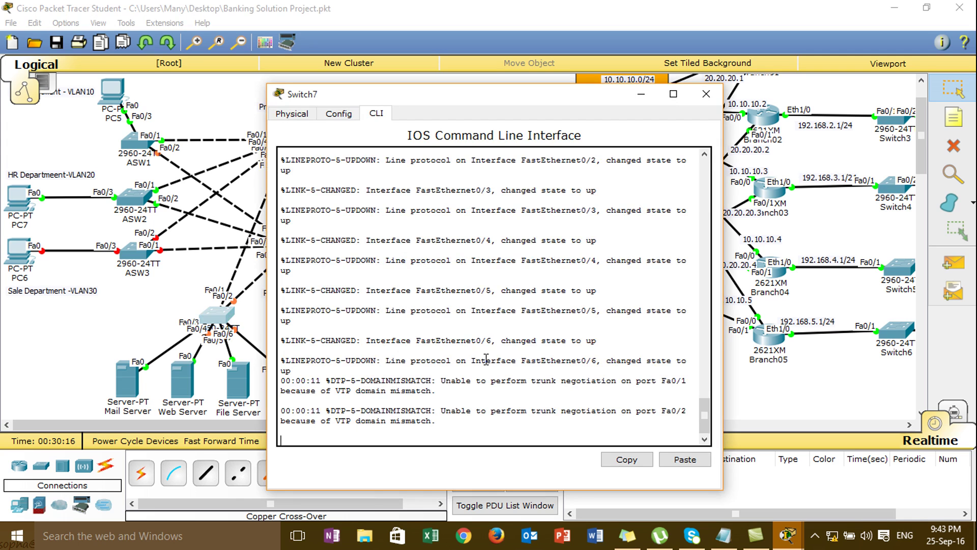
key("Return")
key("Return")
key("Return")
type("en")
key("Tab")
key("Return")
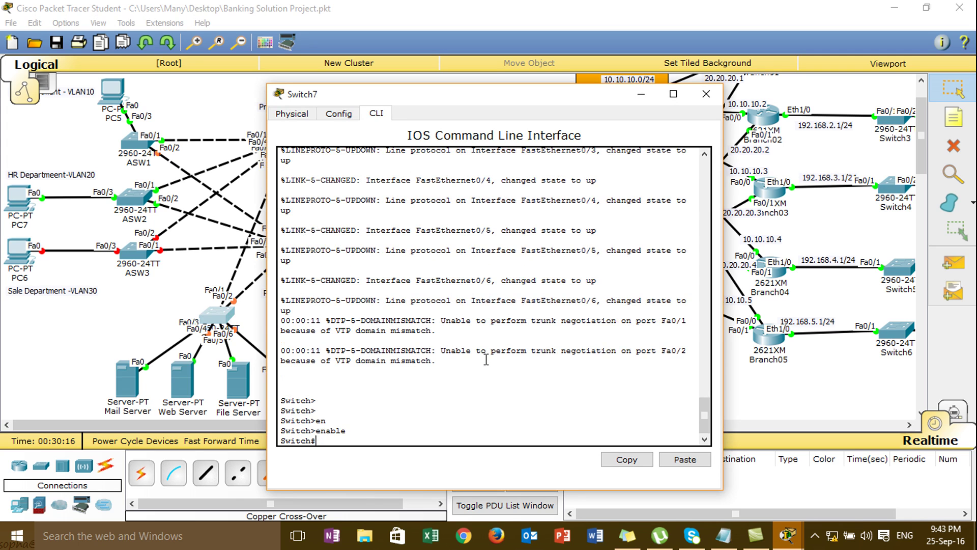
Display the full VLAN table on Switch7 to check which VLANs it holds
type("dh")
key("ctrl+c")
type("sh")
key("Tab")
type("vl")
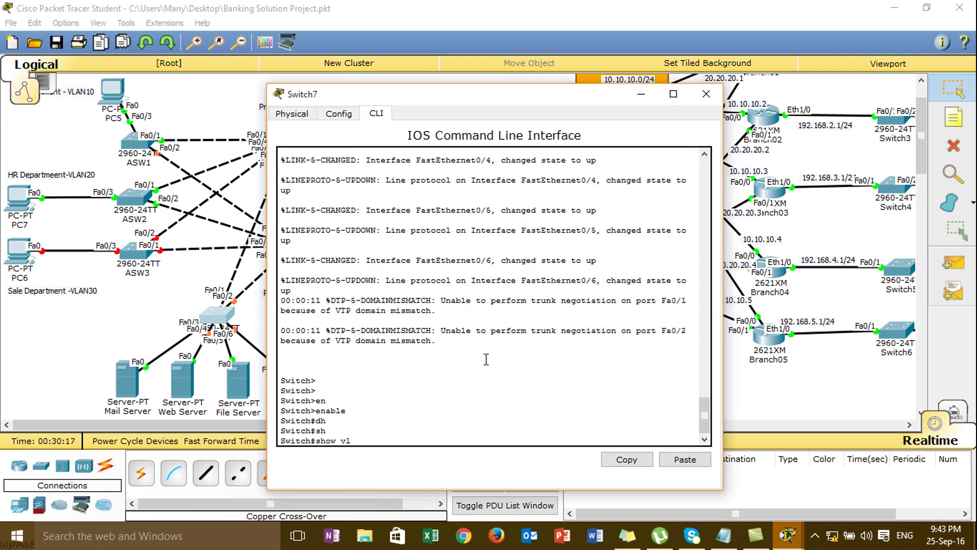
key("Tab")
key("Return")
key("Return")
key("Return")
key("space")
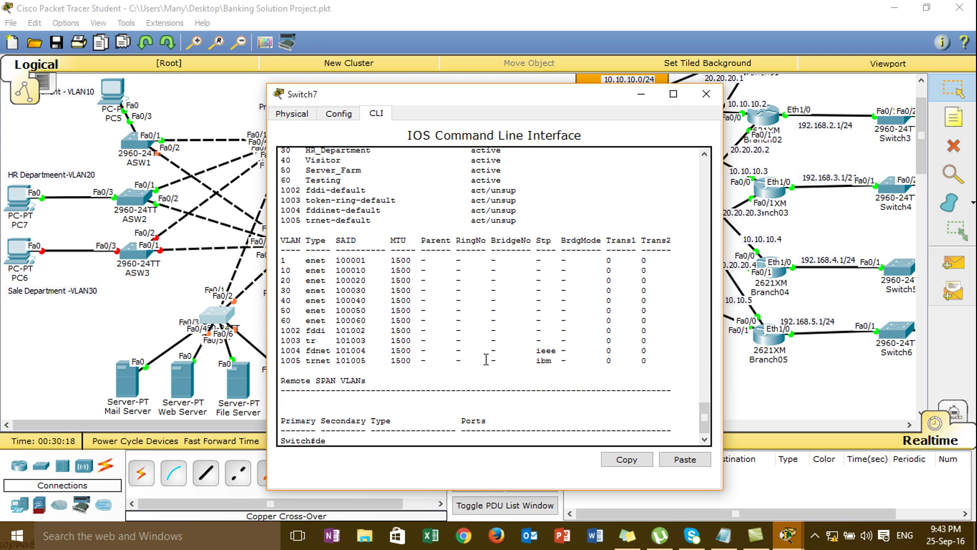
Try to delete vlan.date from the flash of Switch7
type("de")
key("Tab")
type("la")
key("BackSpace")
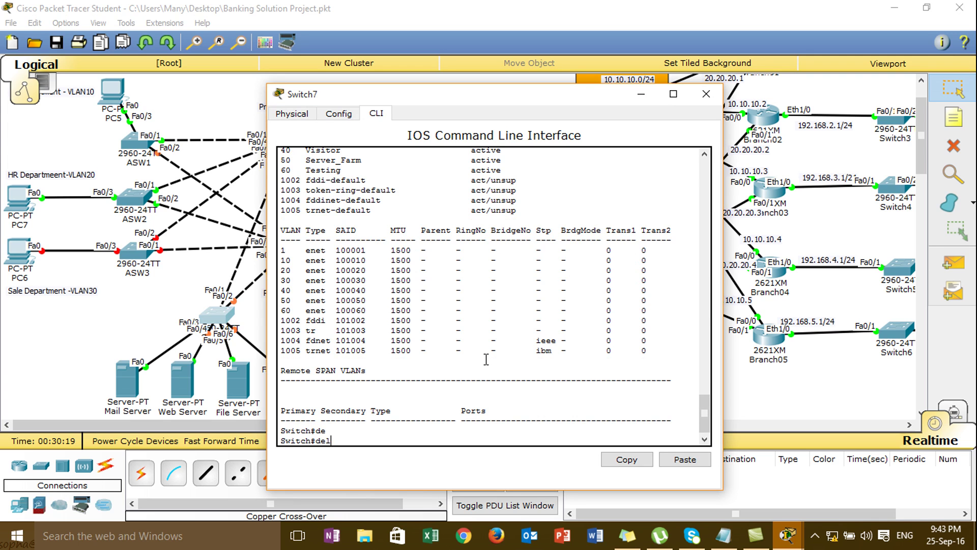
type("vlan.date")
key("Return")
key("Return")
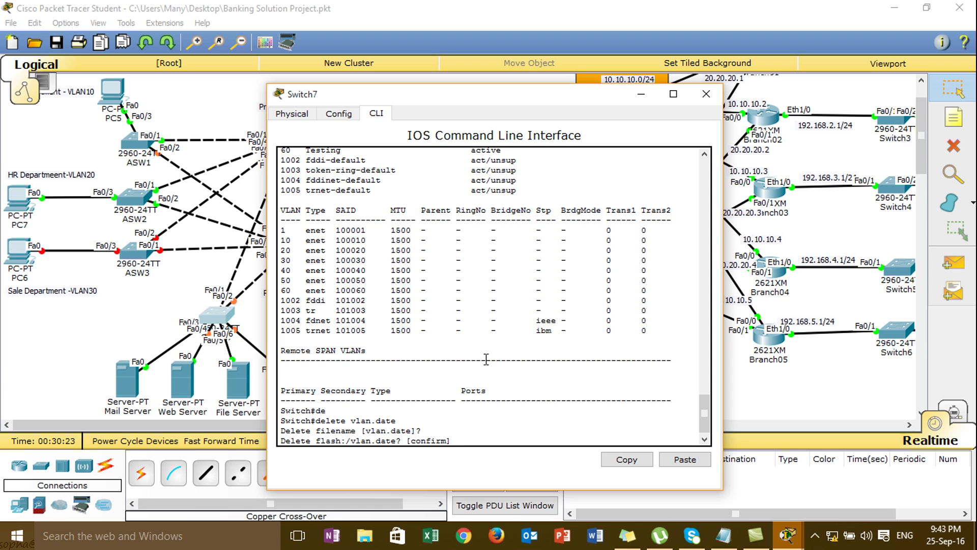
key("Return")
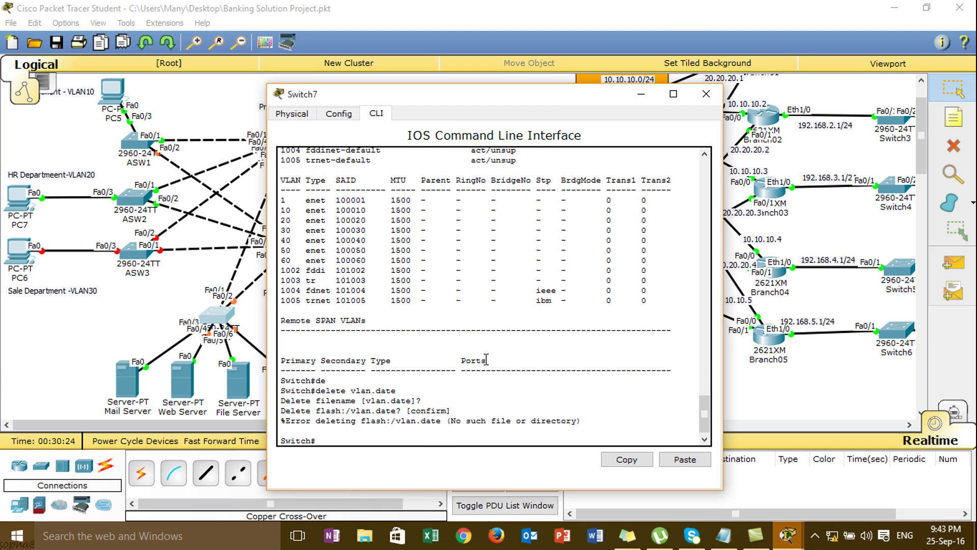
Erase the startup-config of Switch7 and confirm the removal of its configuration files
type("eras")
key("Tab")
type("st")
key("Tab")
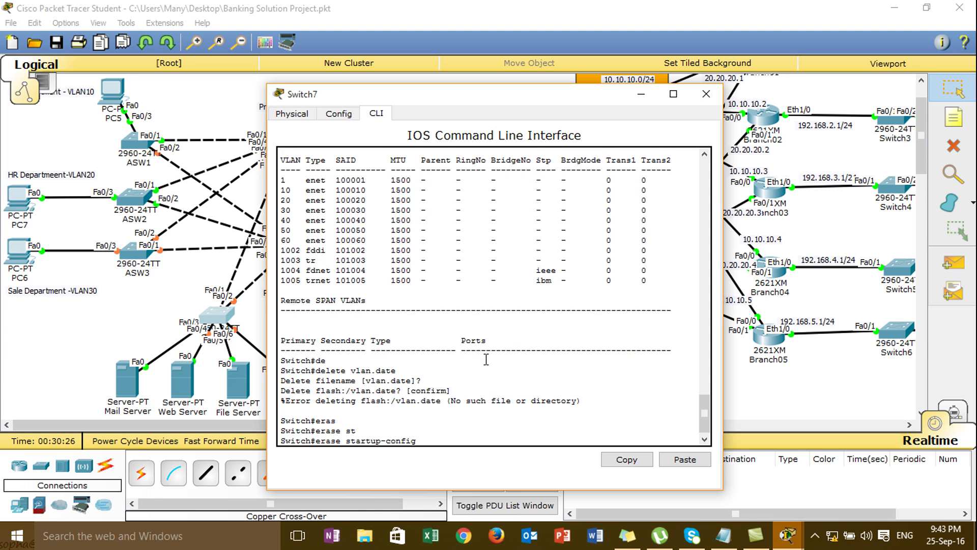
key("Return")
key("Return")
key("Return")
Try once more to delete vlan.date from Switch7's flash after erasing its startup configuration
type("d")
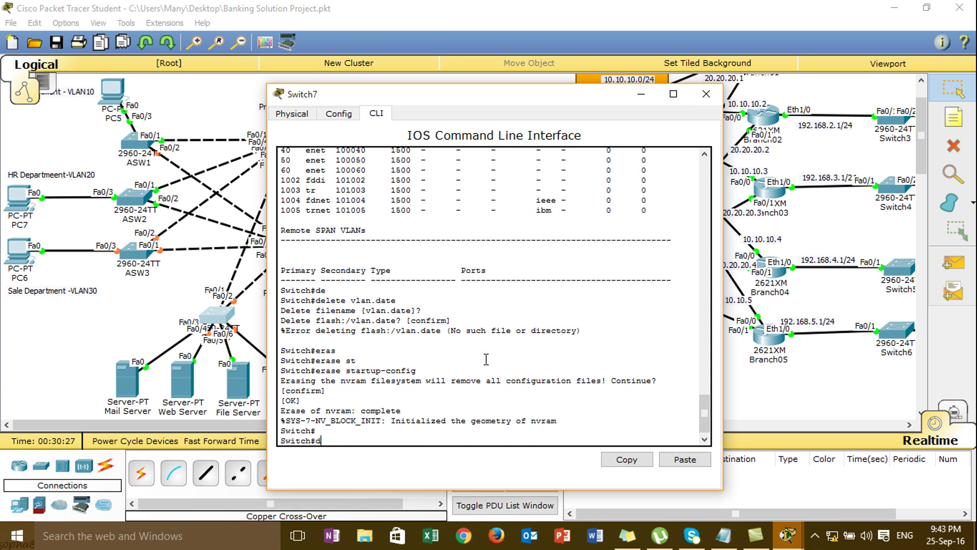
type("elete .")
type("lan.date")
key("Return")
key("Return")
key("Return")
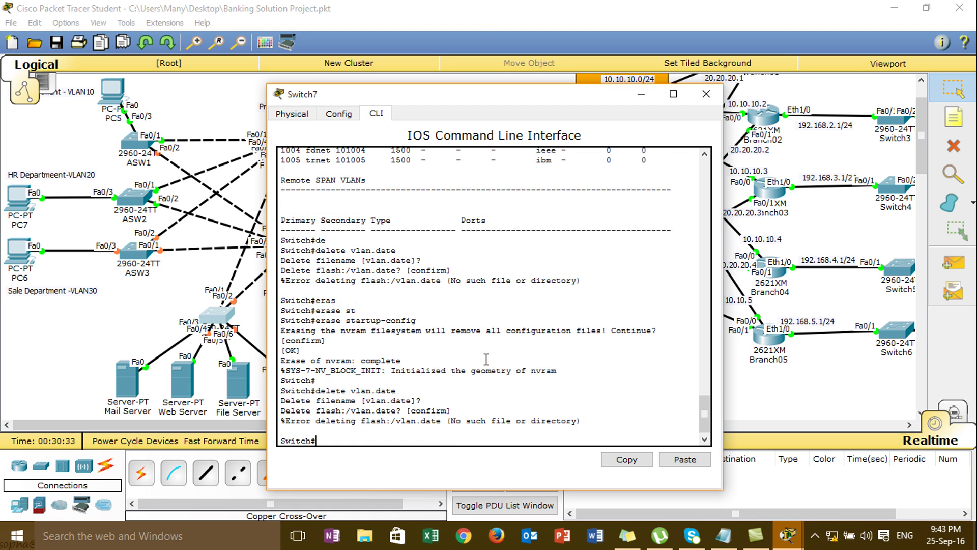
key("Return")
key("Return")
Reload Switch7
type("rleo")
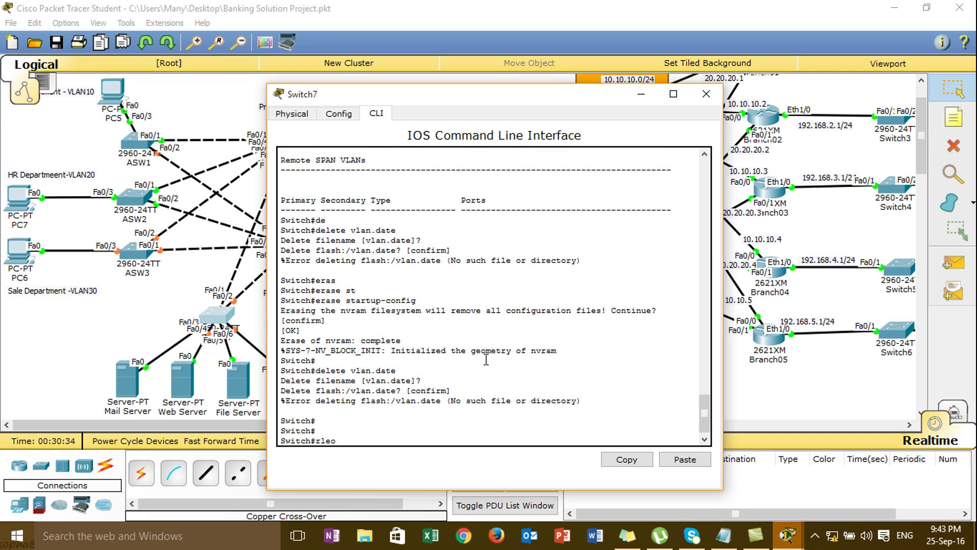
key("BackSpace")
type("eo")
type("oad")
key("Return")
key("Return")
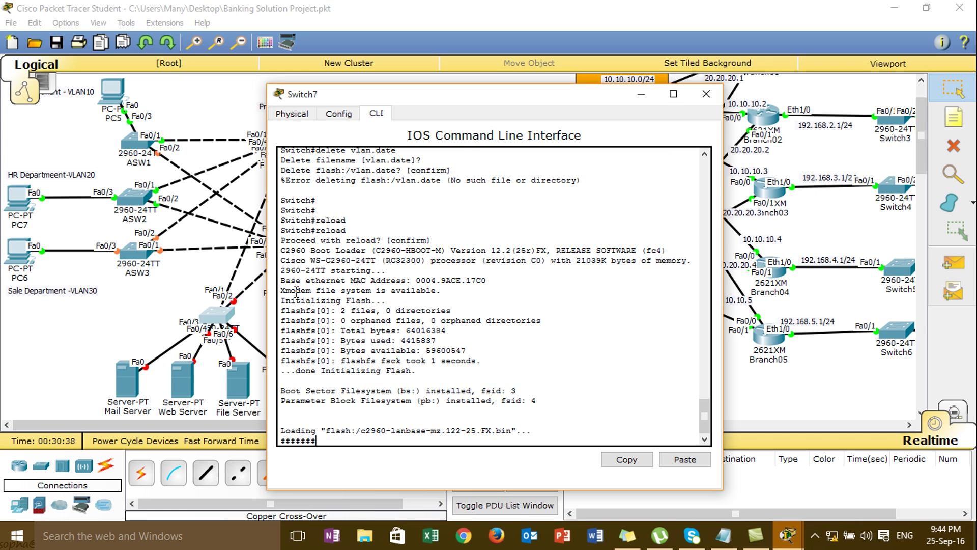
Return to the command line of the reloaded ASW3 and enter privileged EXEC mode
left_click(140, 259)
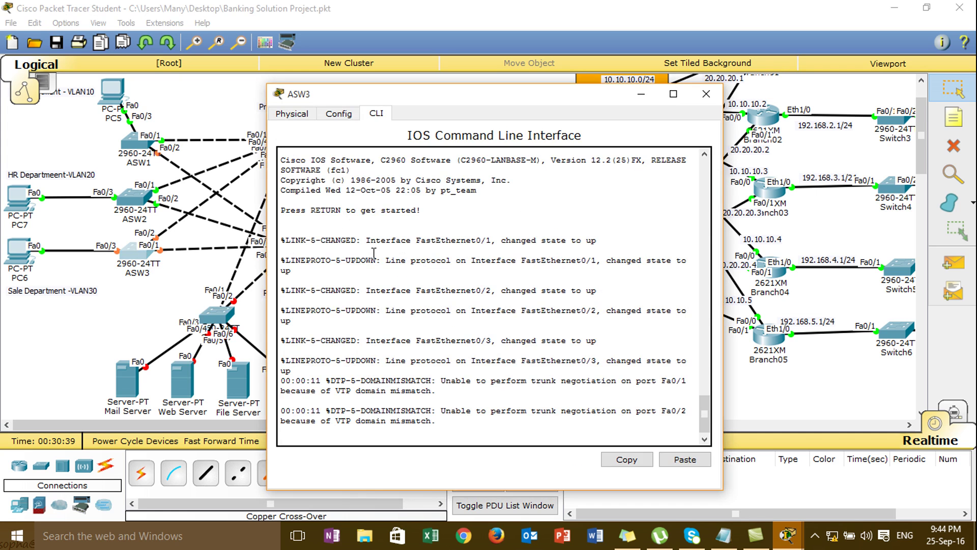
key("Return")
key("Return")
type("en")
key("Tab")
key("Return")
Display the full VLAN table on ASW3 to check its VLANs after the startup-config erase and reload
type("show l")
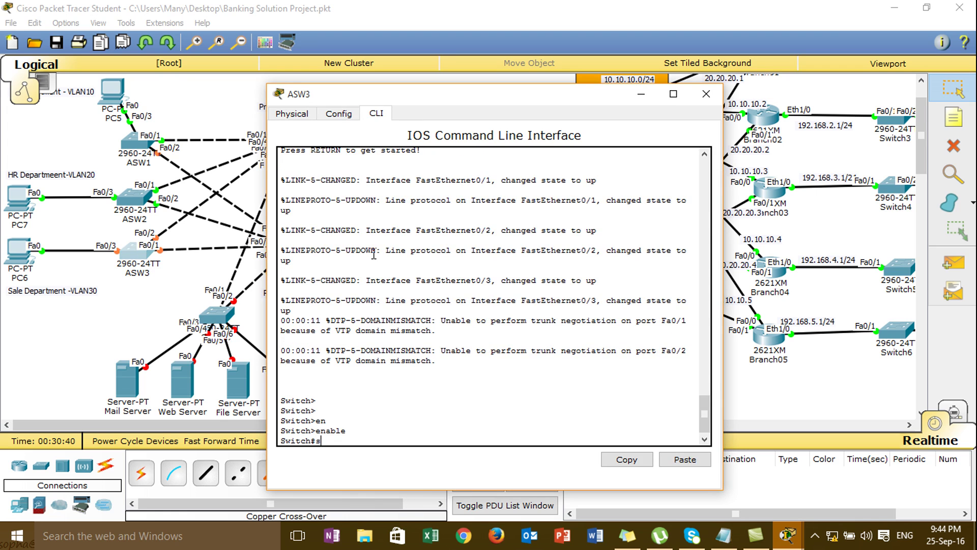
key("Tab")
type("lv")
key("Tab")
key("Return")
key("Return")
type("sh")
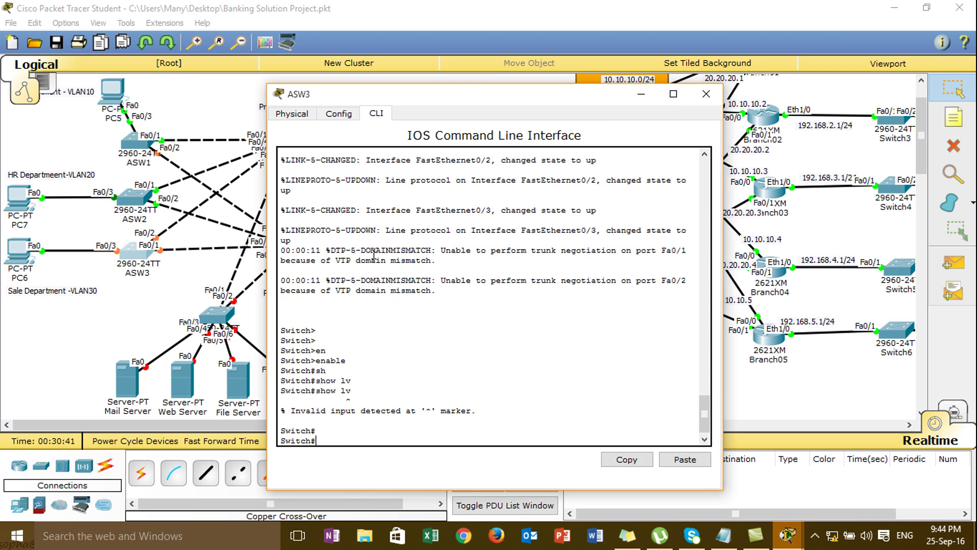
key("Tab")
type("vl")
key("Tab")
key("Return")
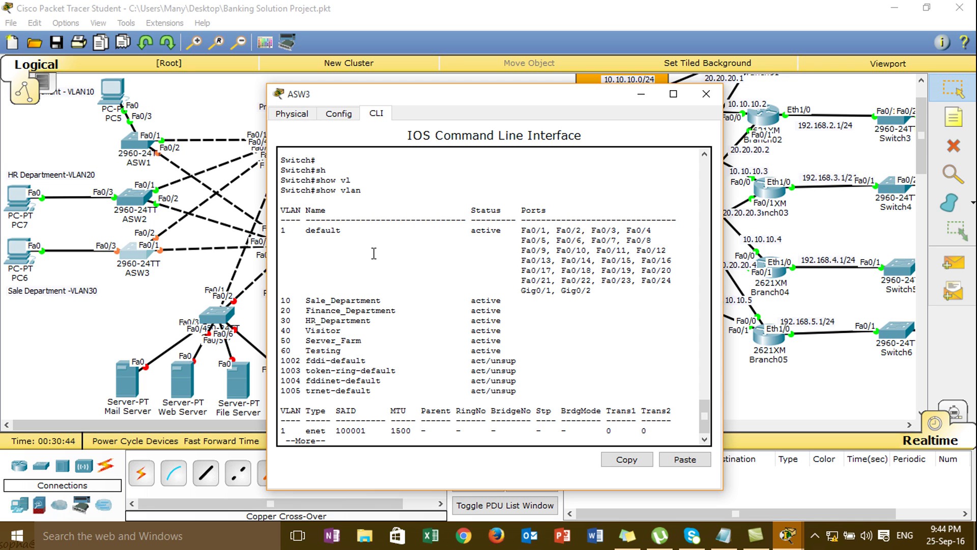
left_click_drag(426, 92, 539, 88)
key("space")
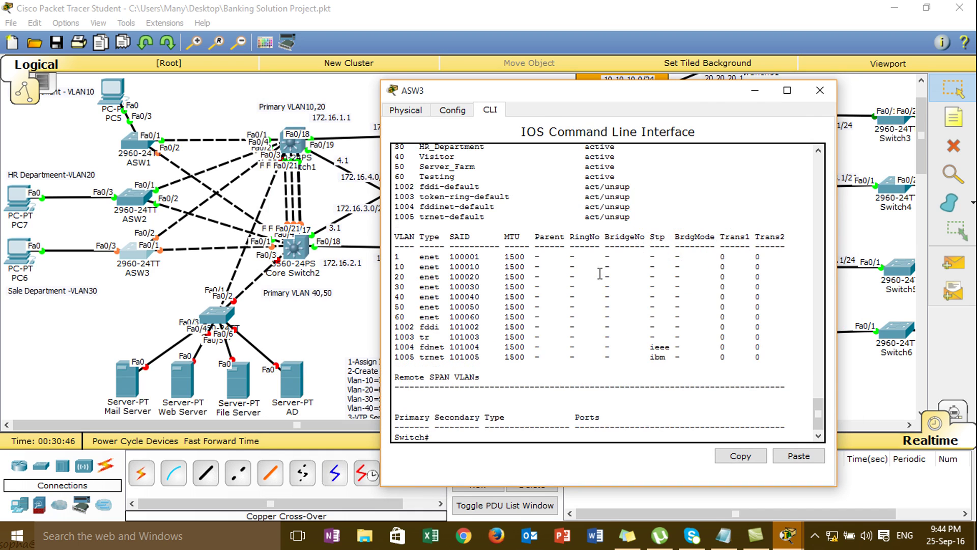
Try again to delete vlan.date from the flash of ASW3
type("delet")
key("Tab")
type("vl")
key("Tab")
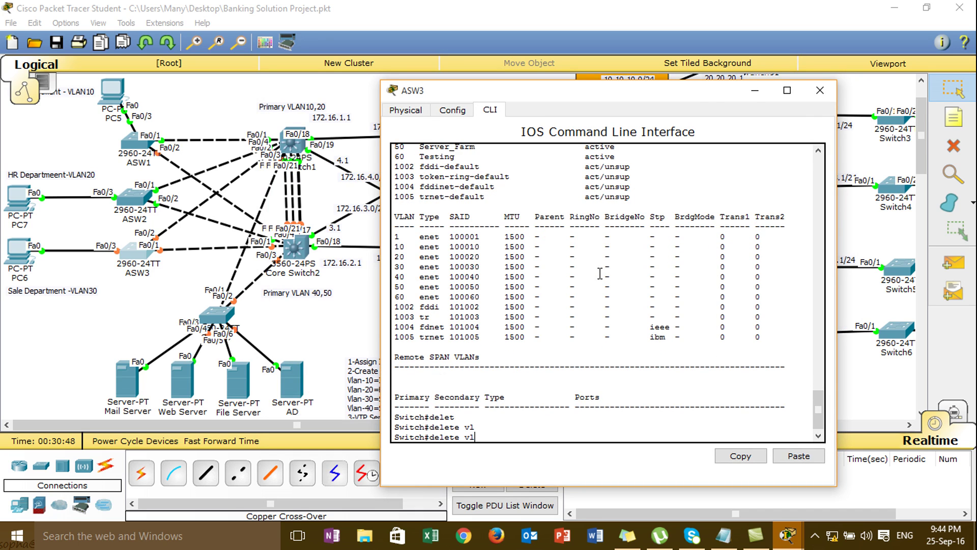
type("an.date")
key("Return")
key("Return")
key("Return")
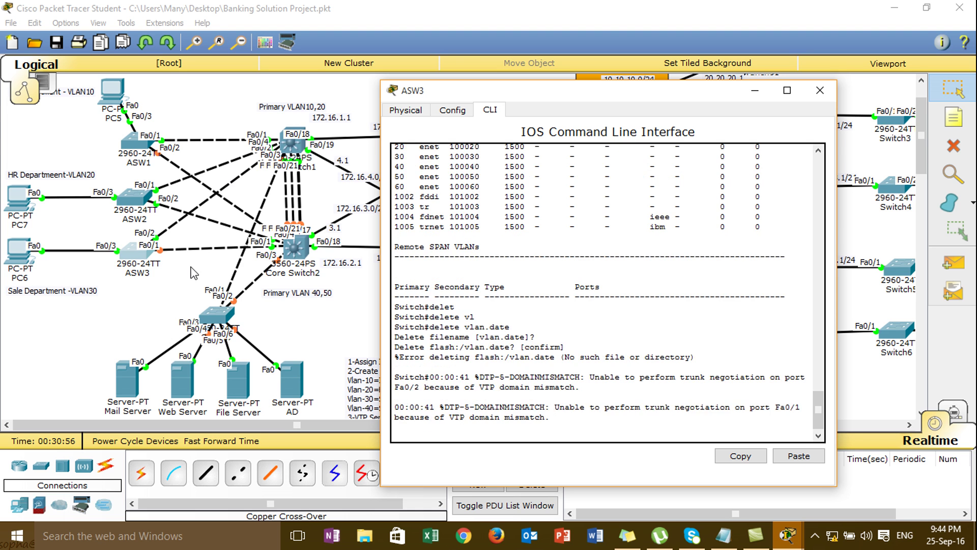
Delete ASW3 from the topology and place a new 2960 switch in its spot beside PC6
left_click(820, 90)
left_click(954, 146)
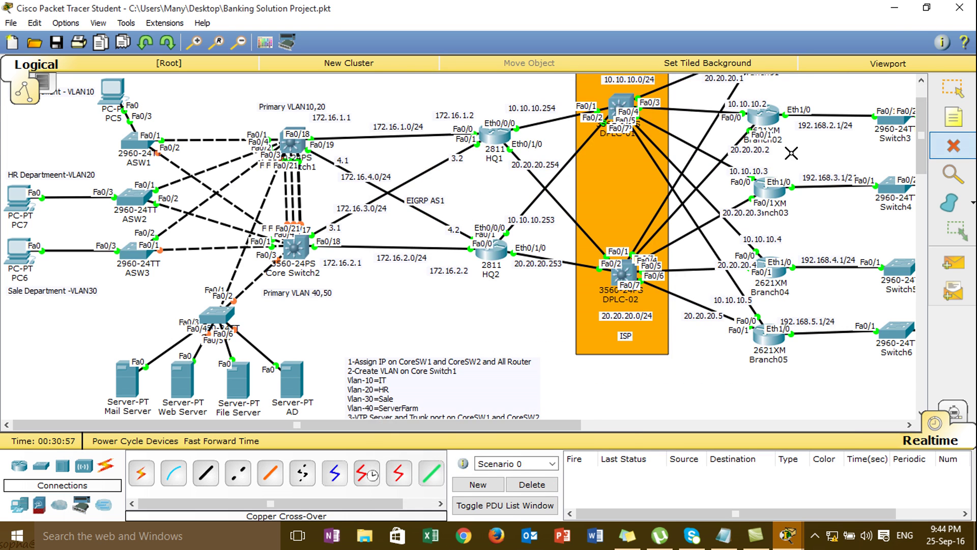
mouse_move(135, 255)
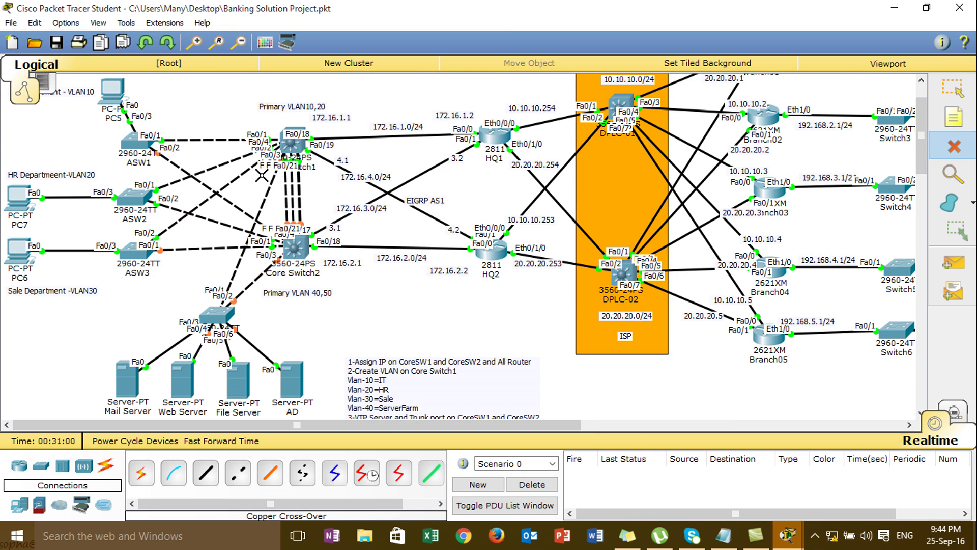
left_click(136, 253)
left_click(41, 465)
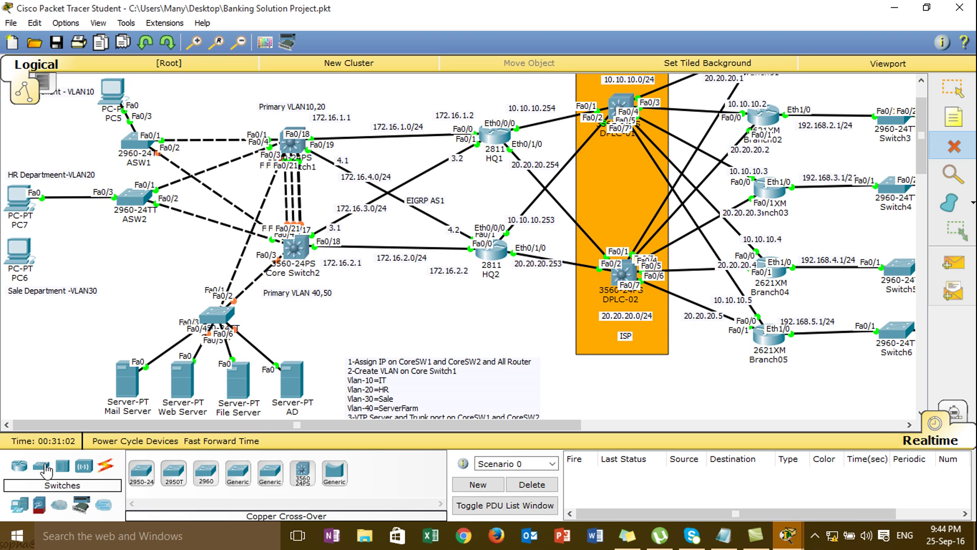
left_click_drag(198, 481, 138, 261)
Connect PC6's FastEthernet port to FastEthernet0/3 of the new Switch0 with a copper straight-through cable
left_click(106, 466)
left_click(205, 474)
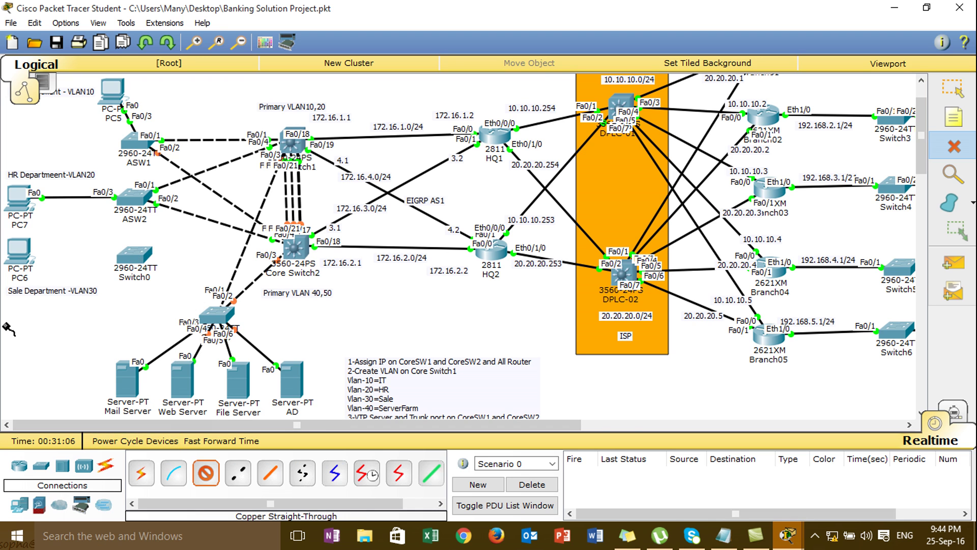
left_click(14, 260)
left_click(56, 282)
left_click(130, 258)
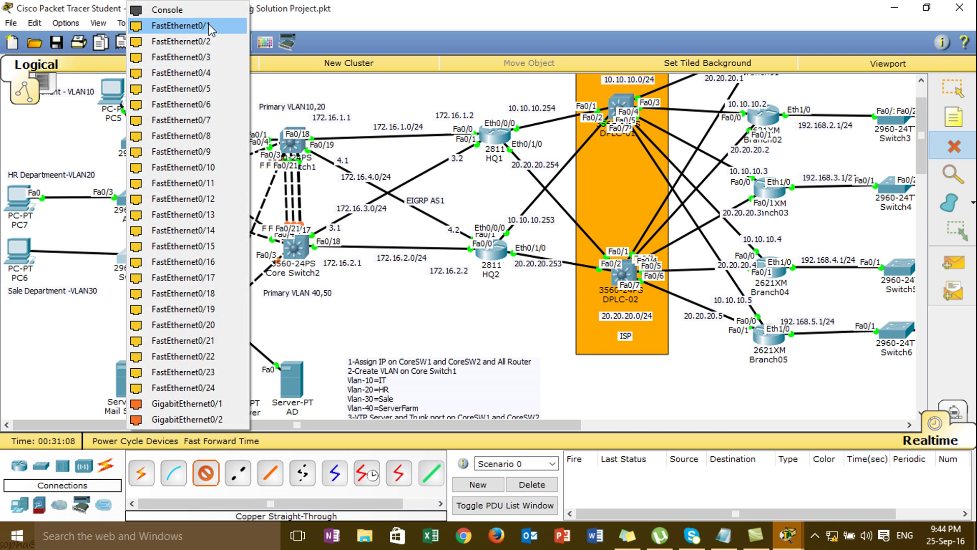
left_click(187, 57)
Connect FastEthernet0/2 of Switch0 to FastEthernet0/2 of Core Switch1 with a copper cross-over cable
left_click(237, 474)
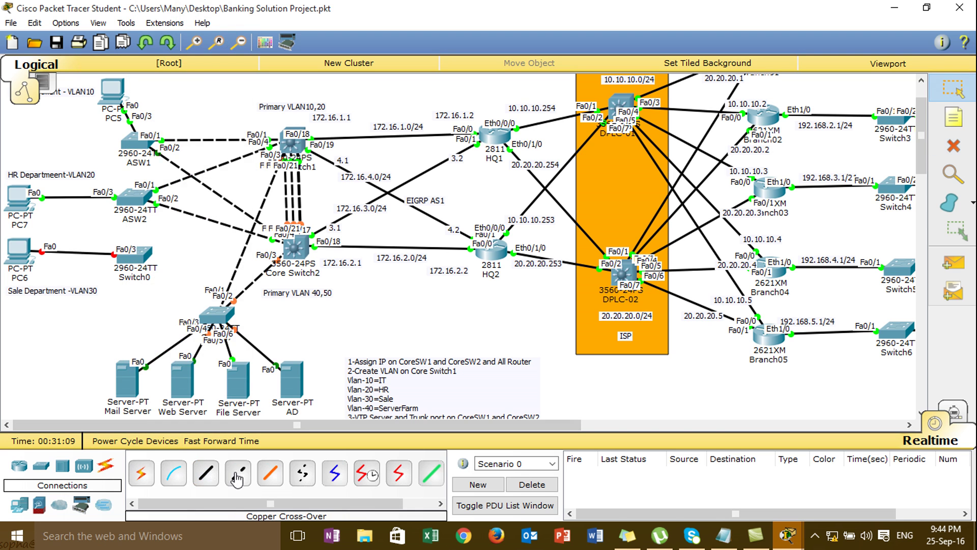
left_click(141, 257)
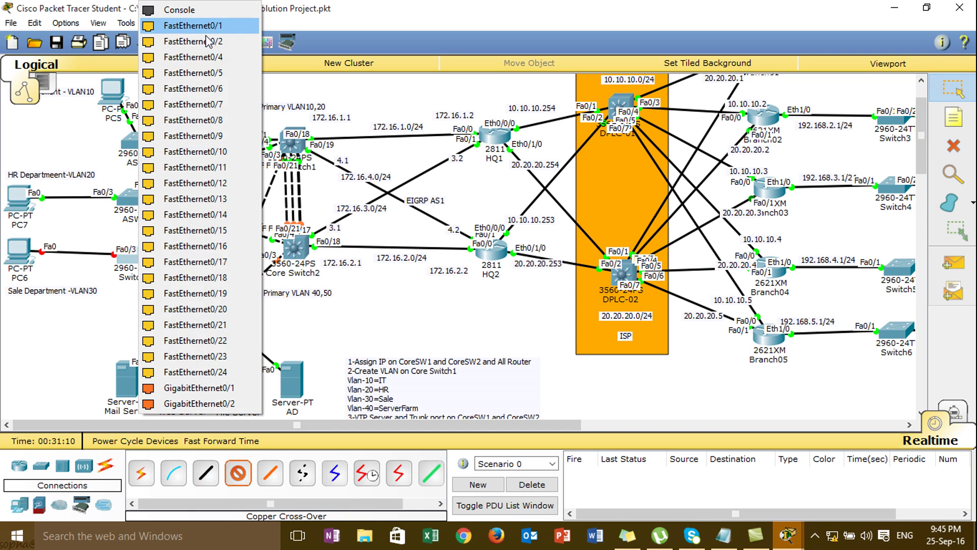
left_click(179, 25)
left_click(291, 149)
left_click(326, 167)
Connect FastEthernet0/1 of Switch0 to FastEthernet0/1 of Core Switch2 with a copper cross-over cable
left_click(238, 473)
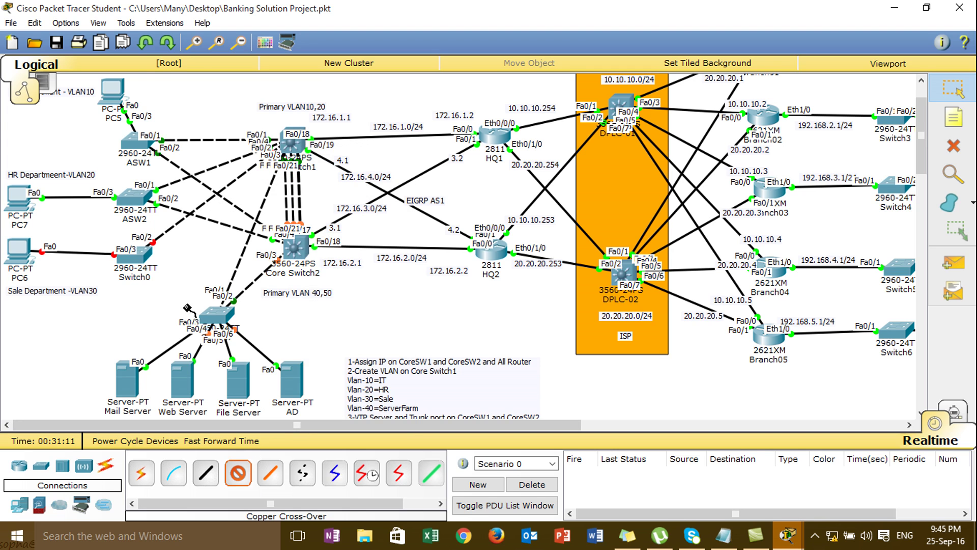
left_click(140, 259)
left_click(211, 25)
left_click(298, 252)
left_click(321, 272)
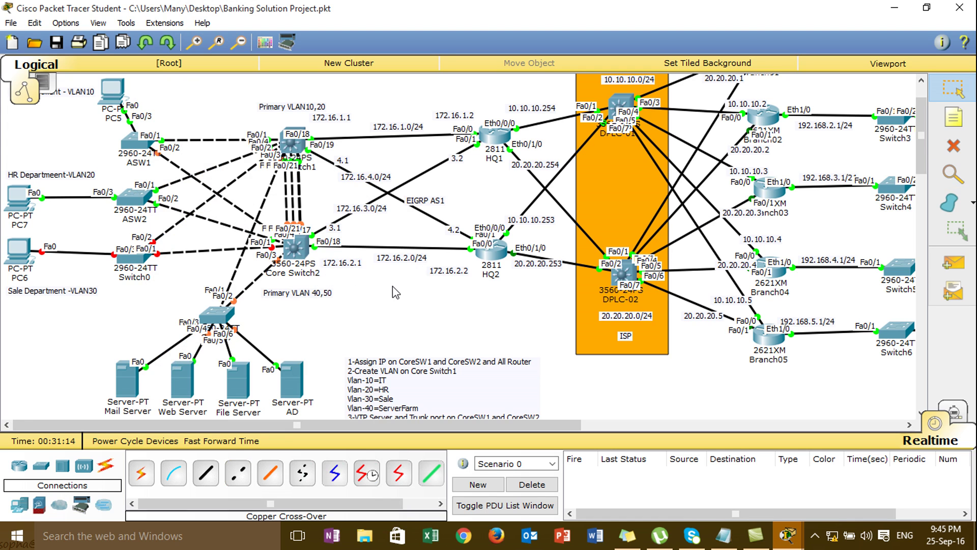
Delete the server farm switch, Switch7, and place a new 2960 switch above the four servers
left_click(954, 146)
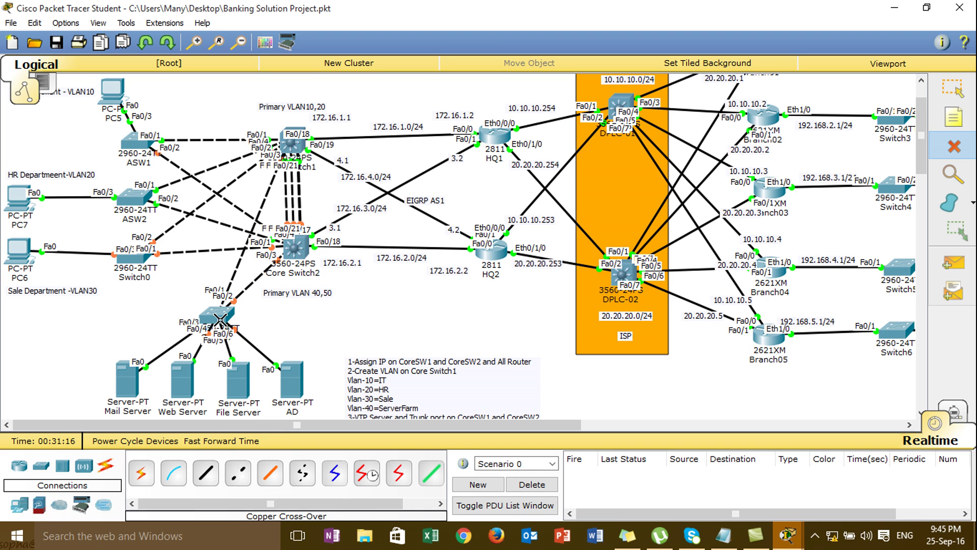
left_click(220, 320)
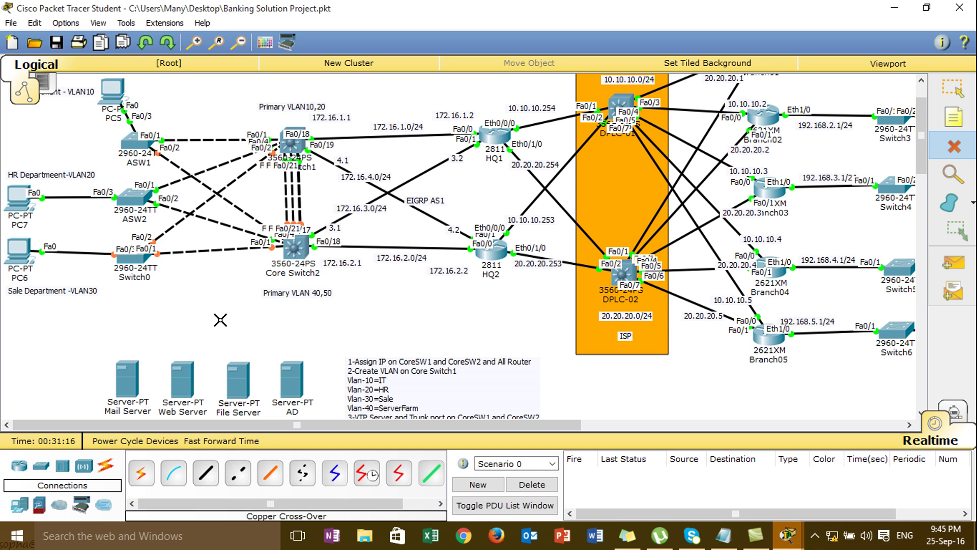
left_click(42, 469)
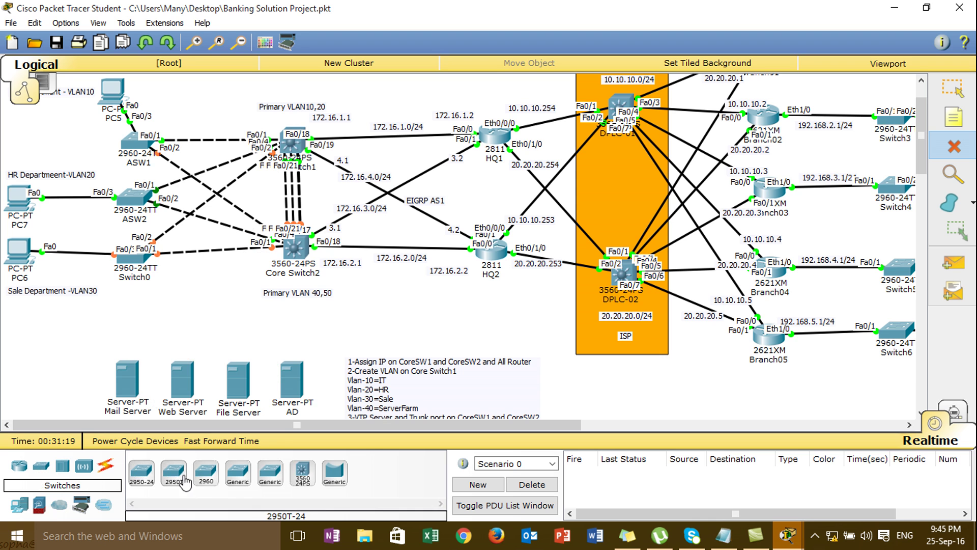
left_click_drag(215, 493, 203, 312)
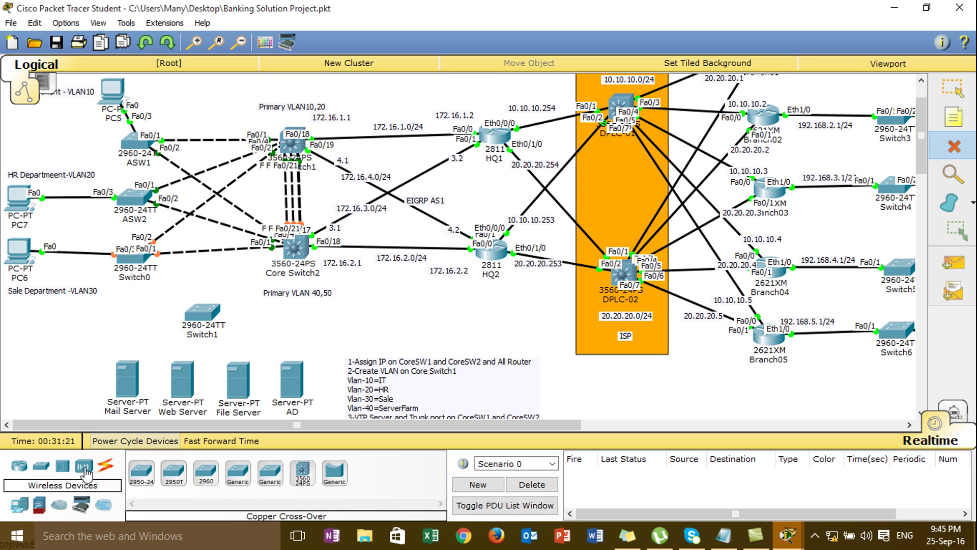
Connect FastEthernet0/1 of Switch1 to FastEthernet0/3 of Core Switch1 with a copper cross-over cable
left_click(106, 465)
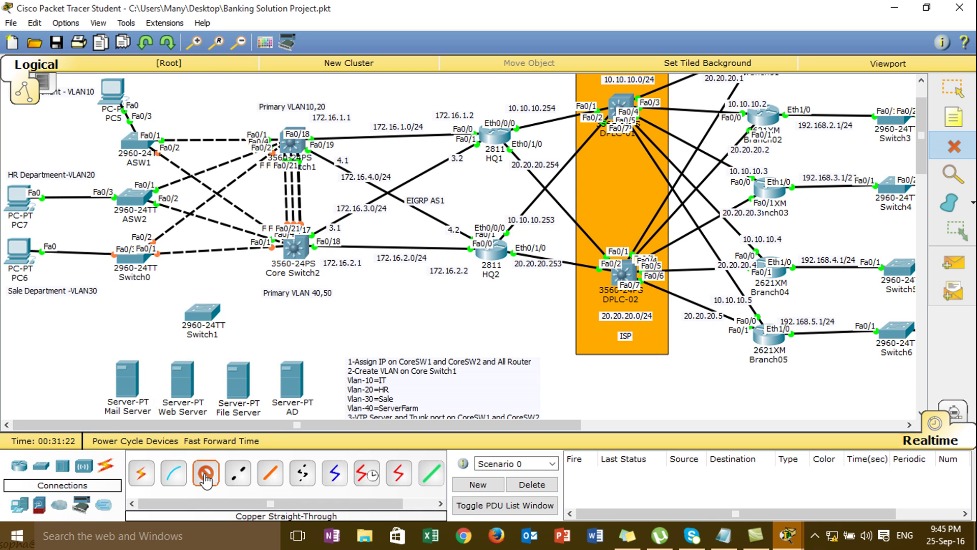
left_click(238, 473)
left_click(210, 311)
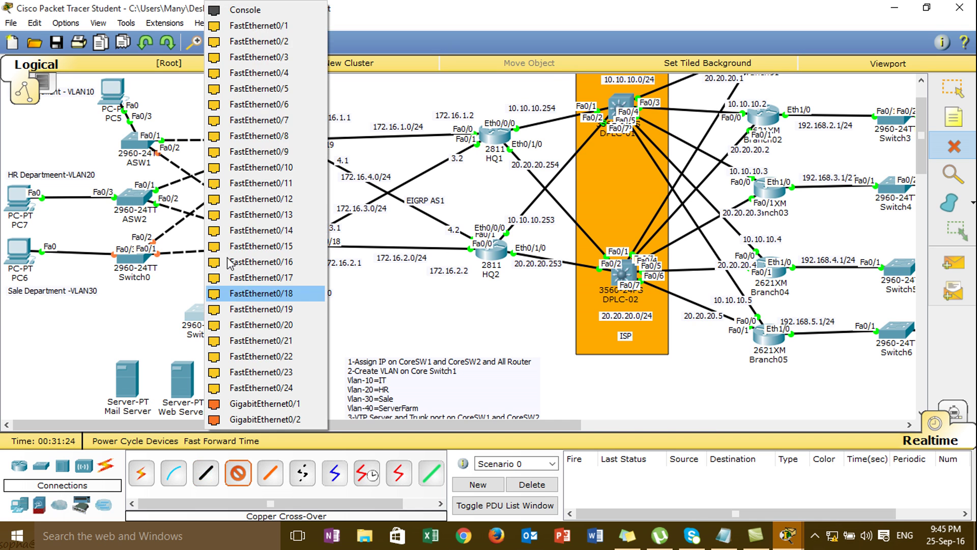
left_click(281, 31)
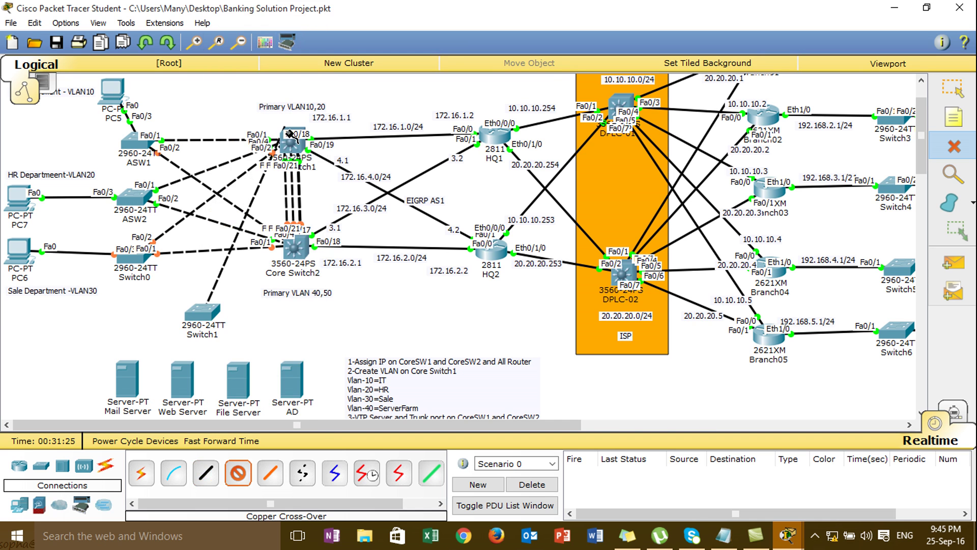
left_click(289, 148)
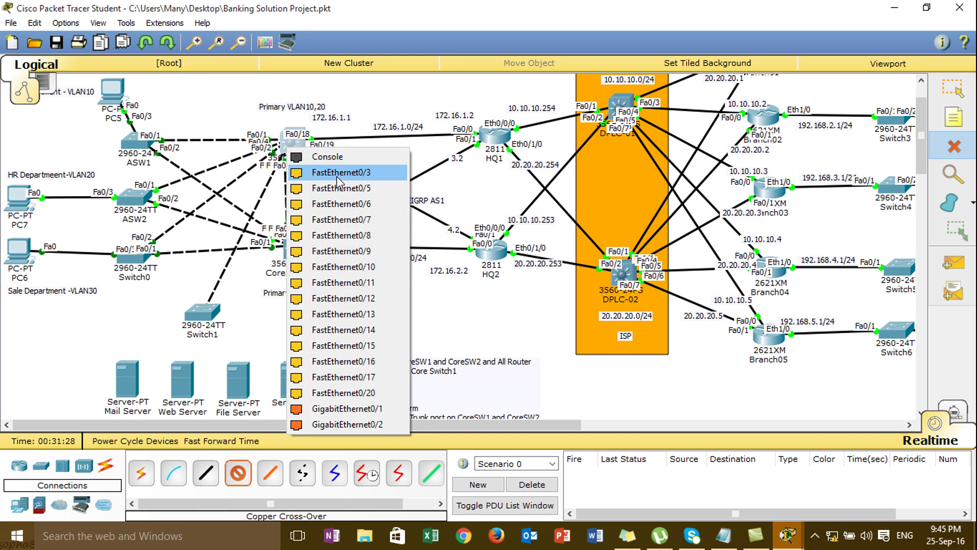
left_click(337, 176)
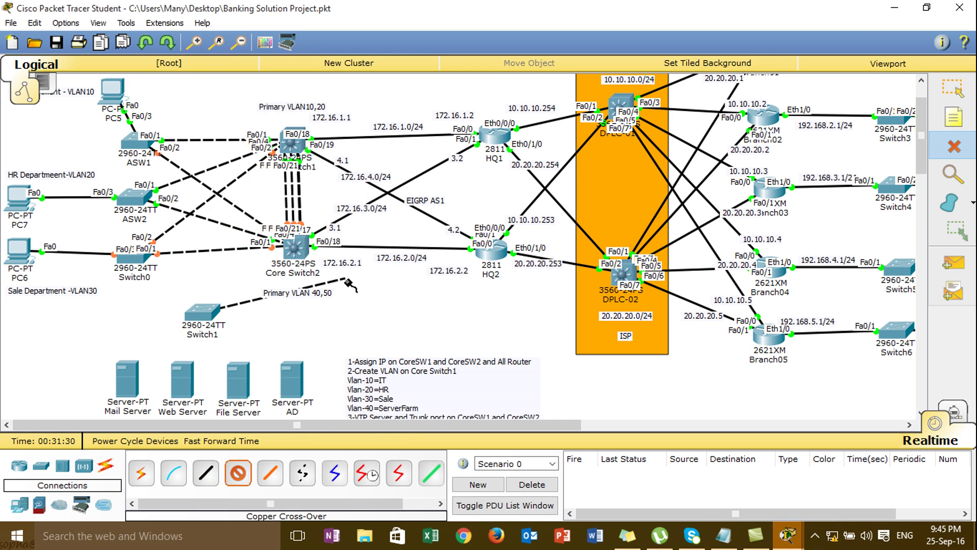
left_click(289, 146)
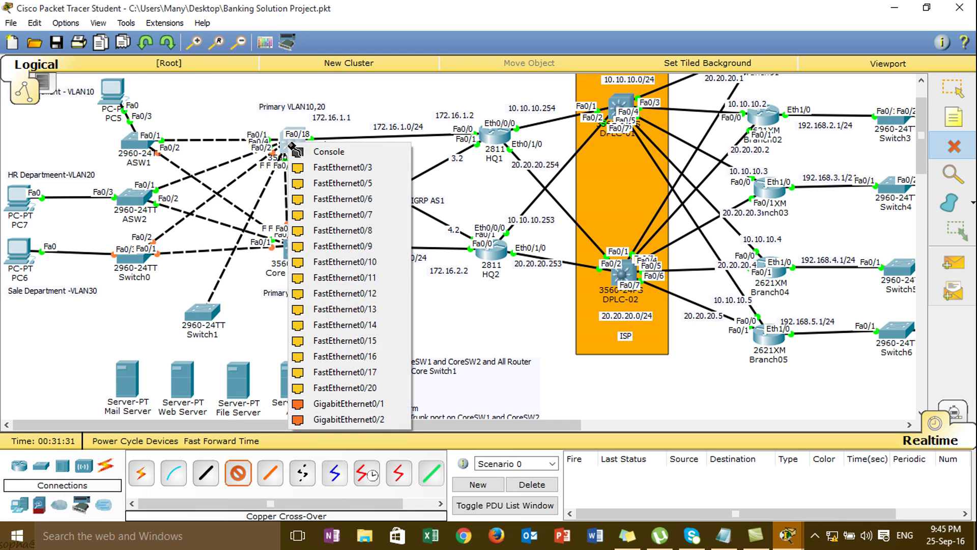
left_click(313, 166)
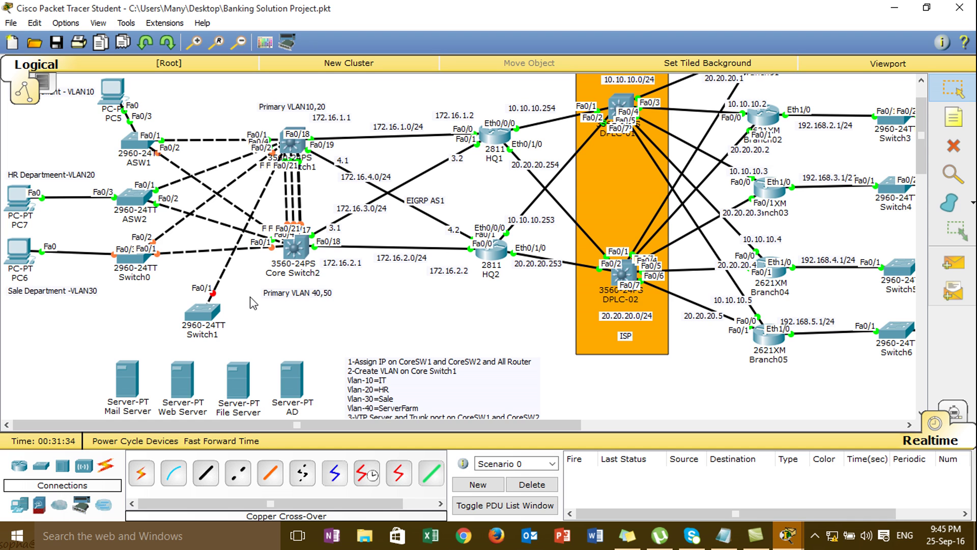
Connect FastEthernet0/2 of Switch1 to FastEthernet0/3 of Core Switch2 with a copper cross-over cable
left_click(238, 473)
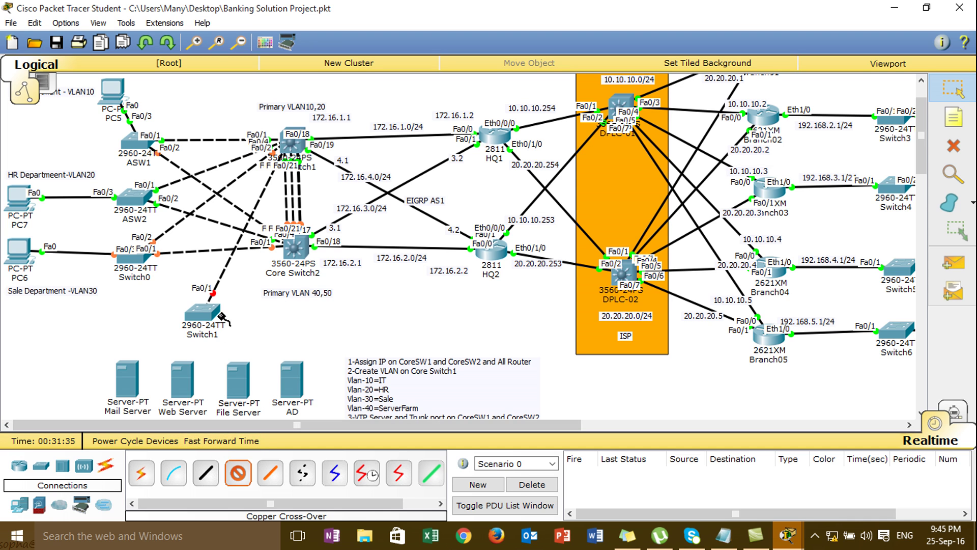
left_click(211, 315)
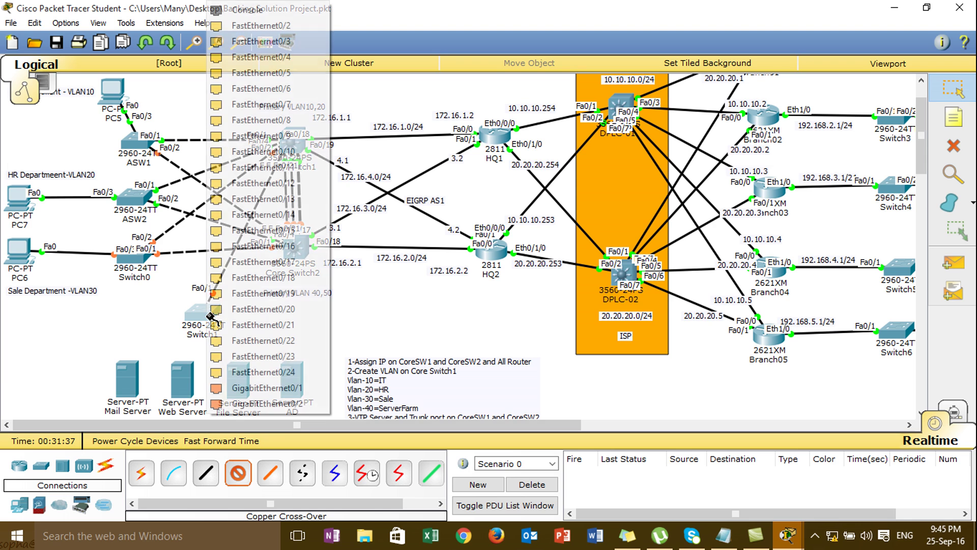
left_click(279, 28)
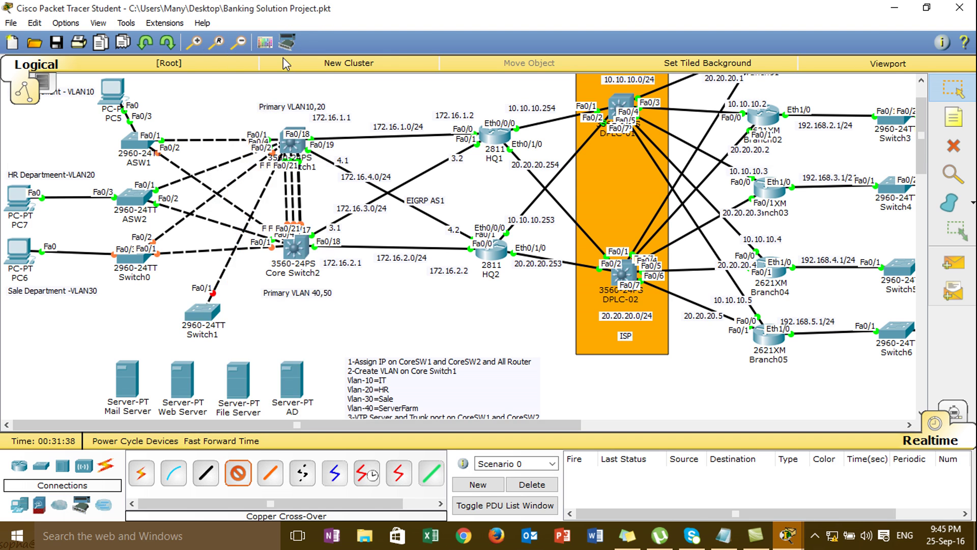
left_click(296, 254)
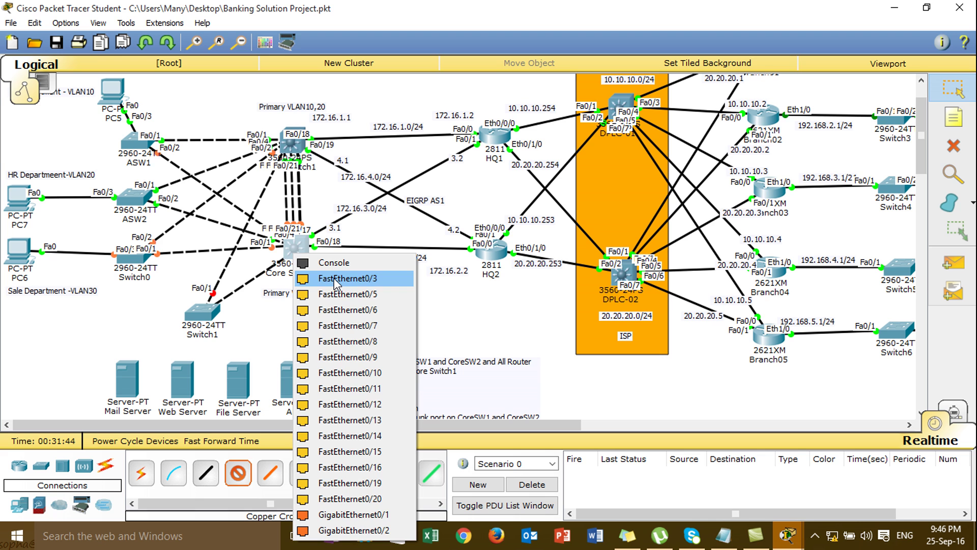
left_click(334, 279)
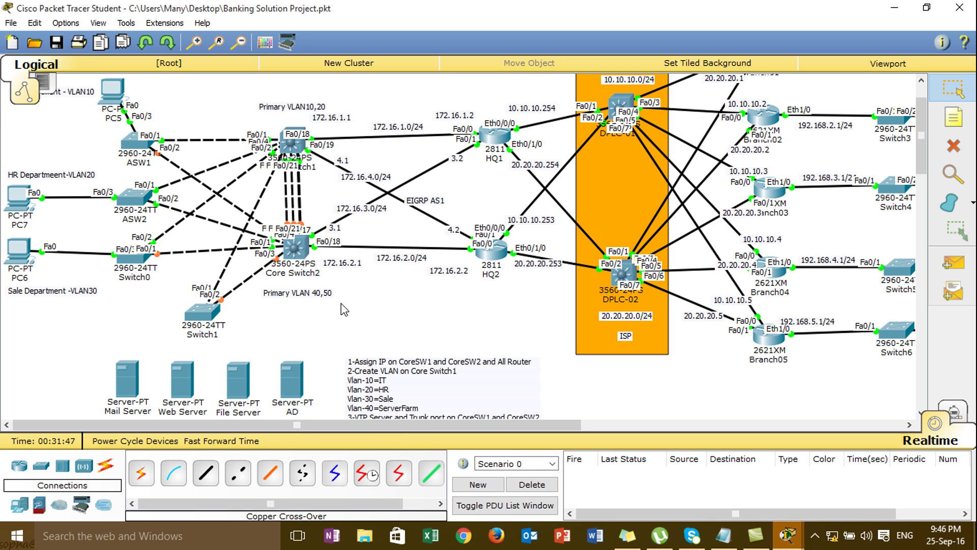
Open the command line of Switch0 and enter privileged mode with the enable command
left_click(137, 263)
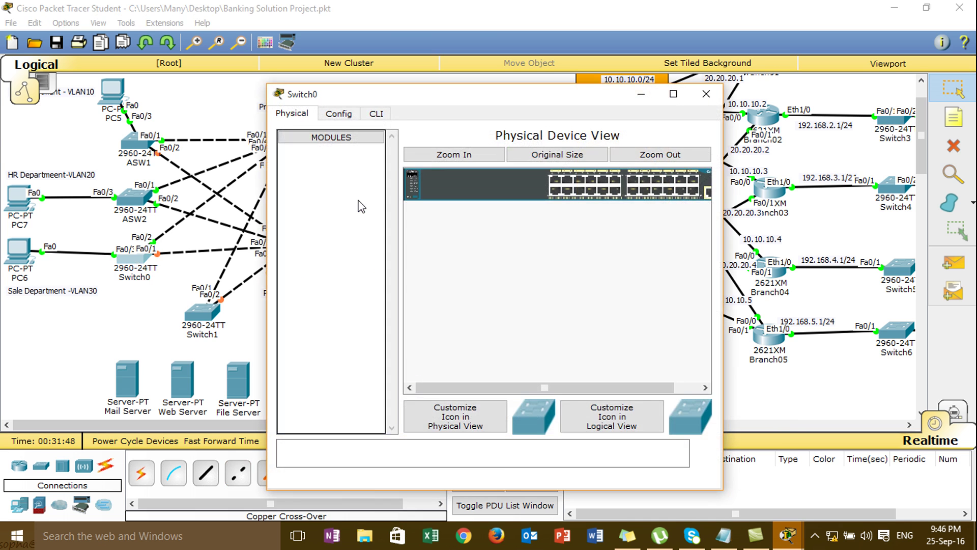
left_click(384, 114)
left_click_drag(493, 107, 536, 96)
key("Return")
type("en")
key("Tab")
key("Return")
Run show vlan on Switch0, check the listed VLANs, and close the switch's window
type("cl")
key("Tab")
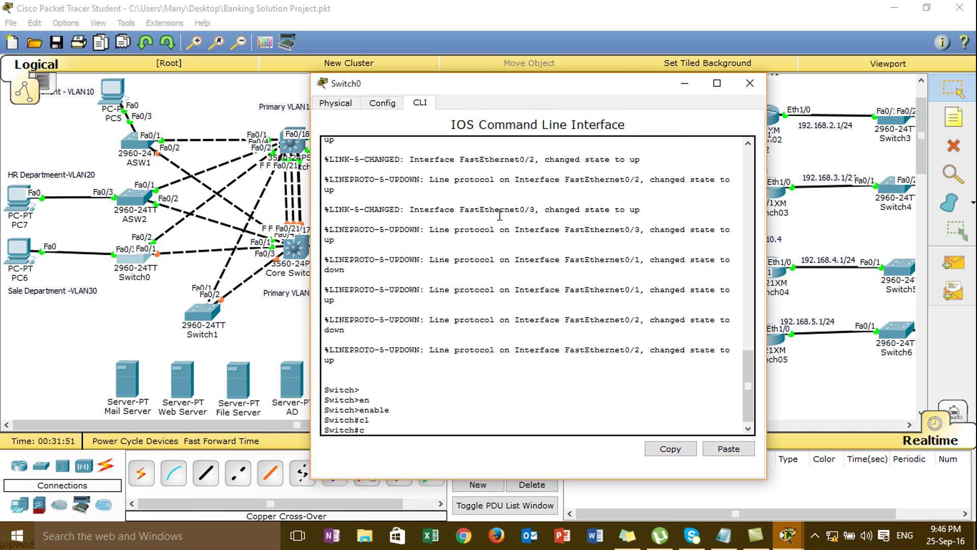
type("h")
key("Tab")
type("vl")
key("Tab")
key("Return")
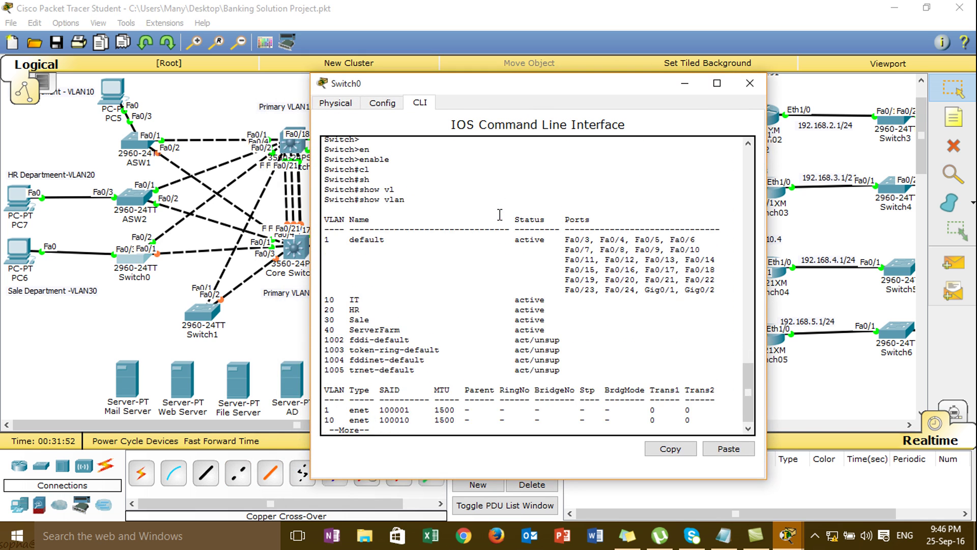
key("Return")
key("Return")
key("Return")
left_click_drag(342, 265, 415, 290)
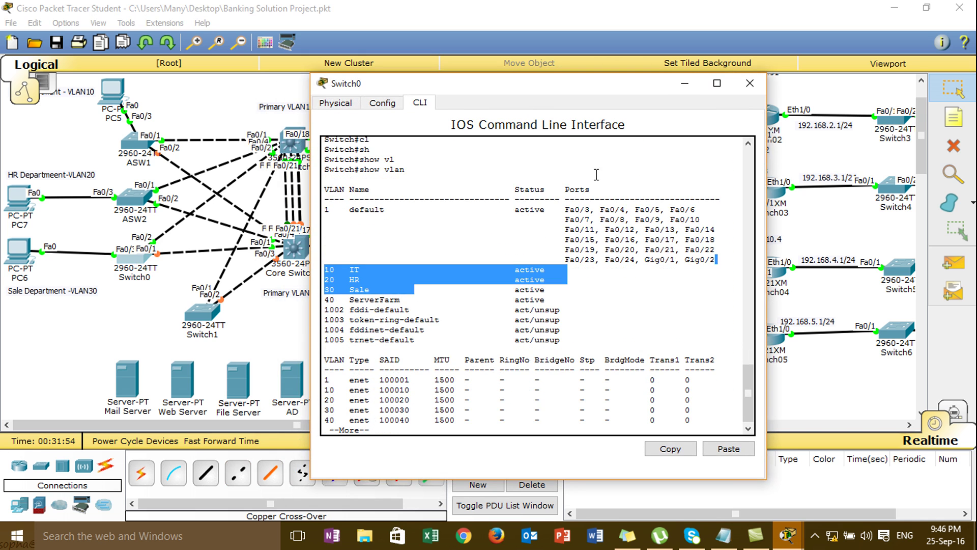
left_click(750, 83)
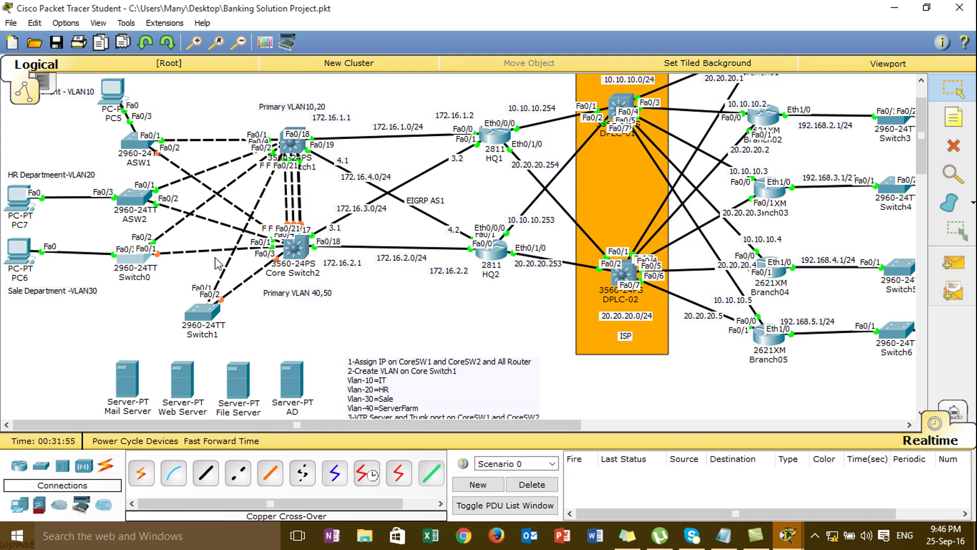
Run show vtp status on ASW2 to check its VTP operating mode and domain name
left_click(135, 198)
key("space")
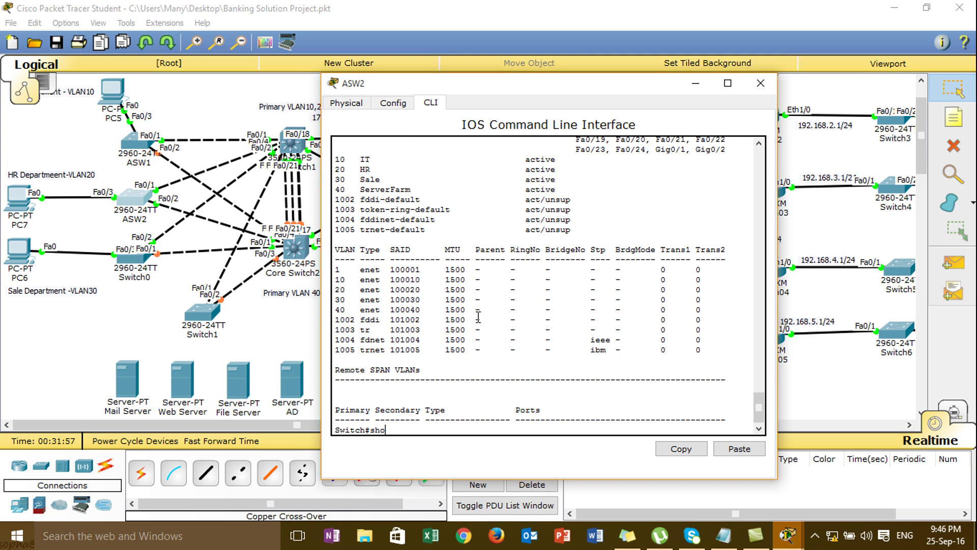
type("w")
key("Tab")
type("vl")
key("Tab")
type("a")
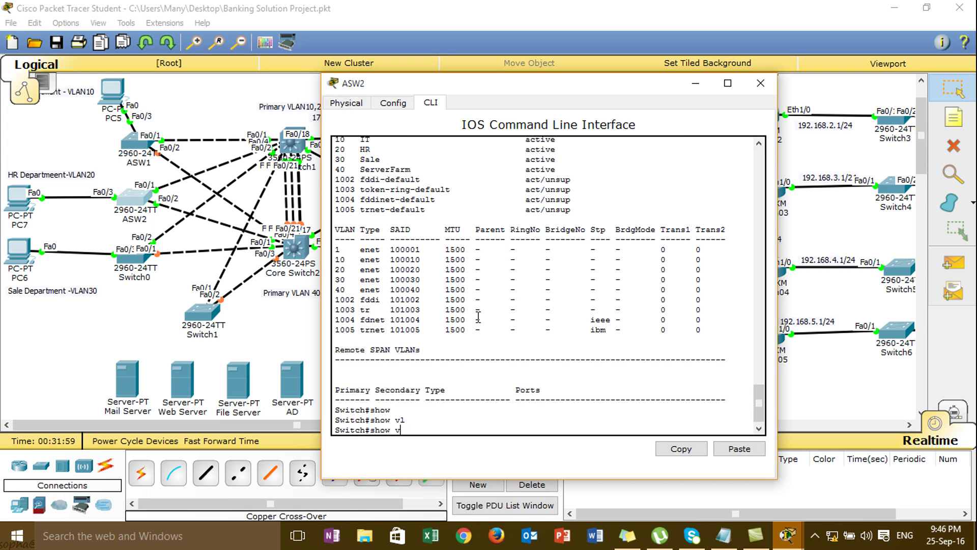
type("t")
key("Tab")
type("s")
key("Tab")
key("Return")
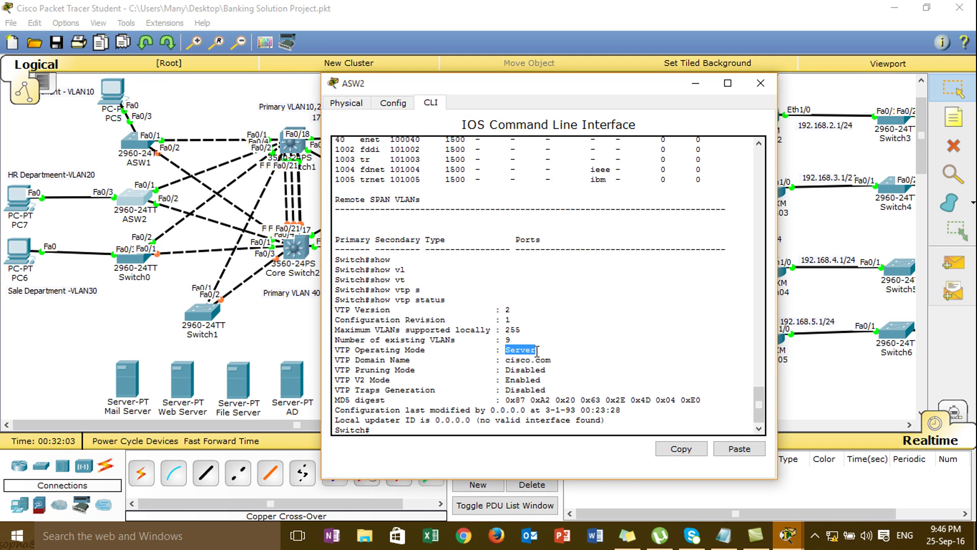
Run show vlan on ASW1 to check its VLANs, and quit the paged listing
left_click(132, 146)
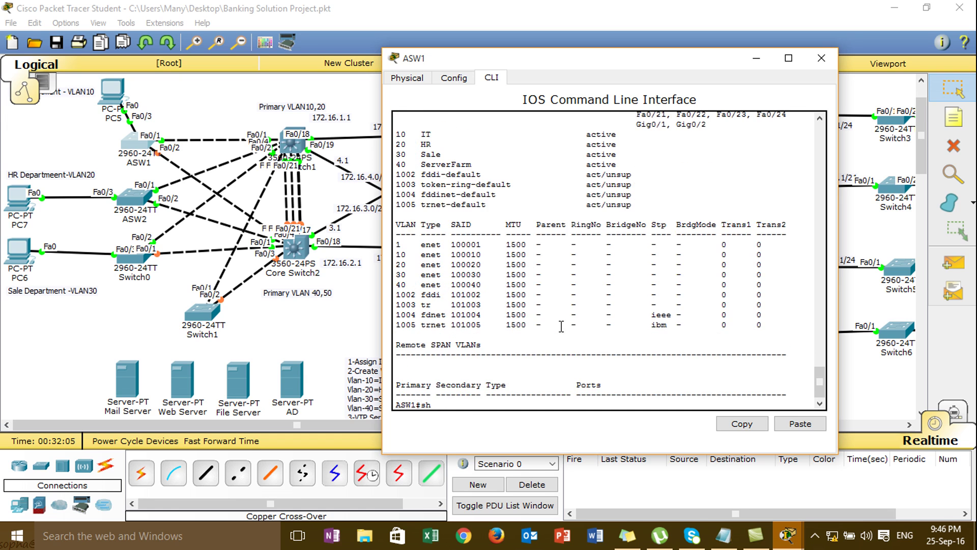
key("Return")
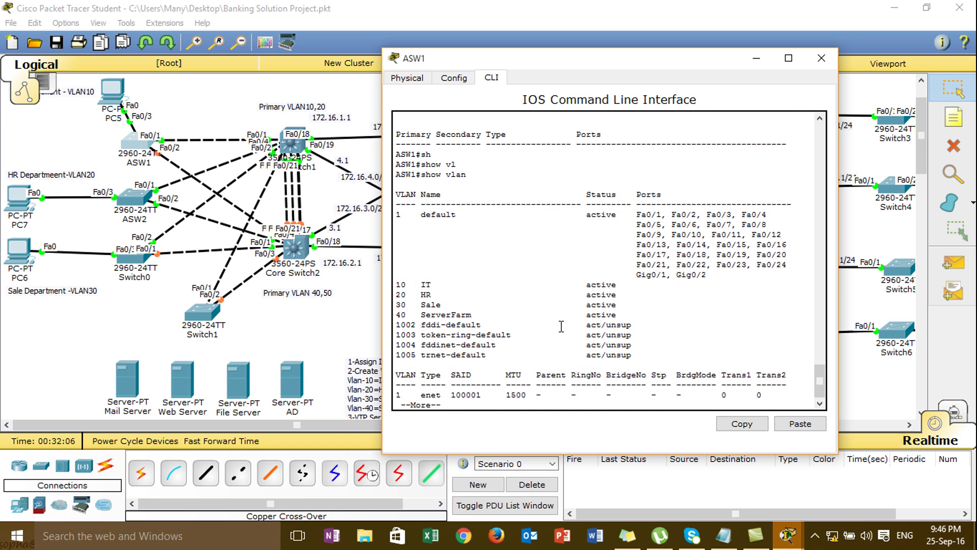
type("q")
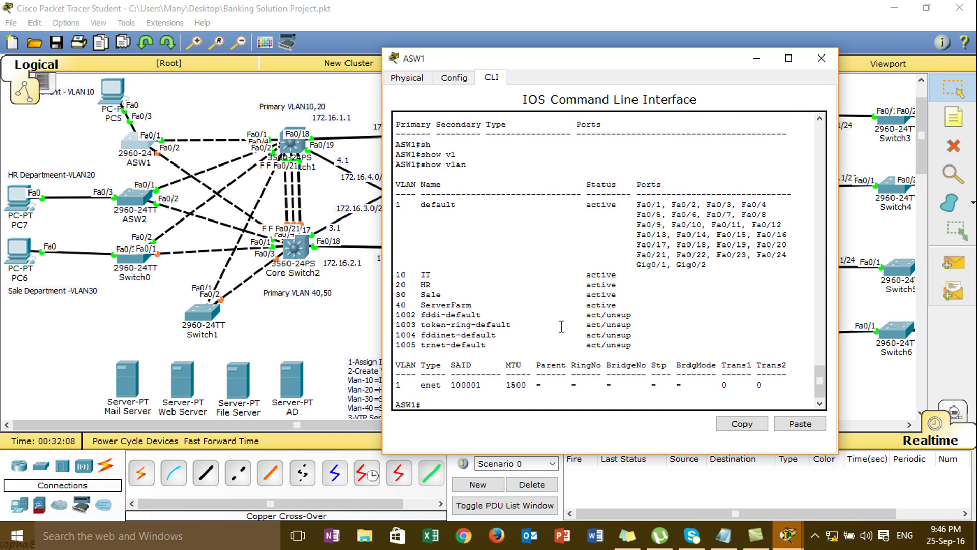